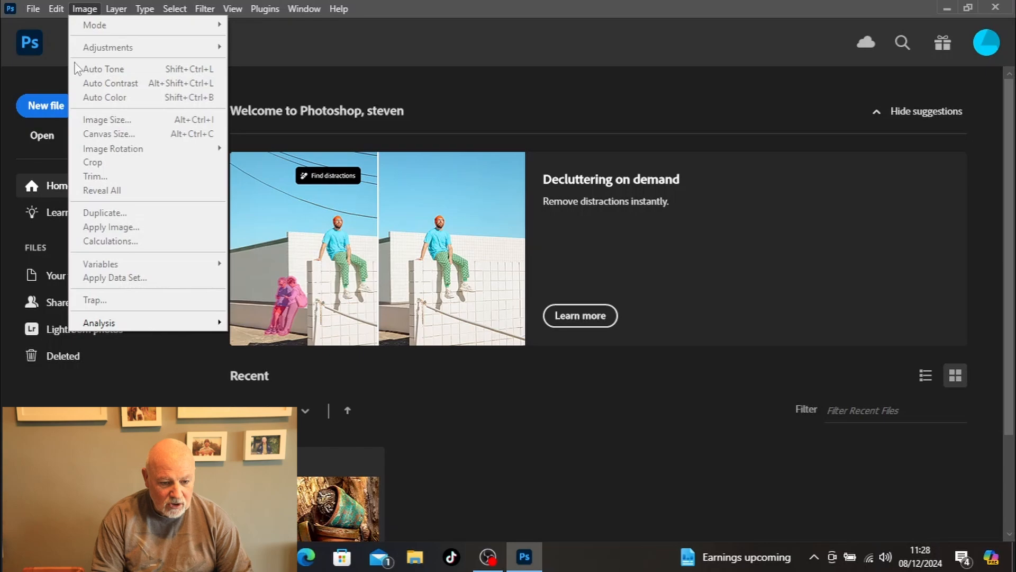
Step: Turn off automatic display of the Home Screen in the General preferences and go to the empty workspace
mouse_move(55, 10)
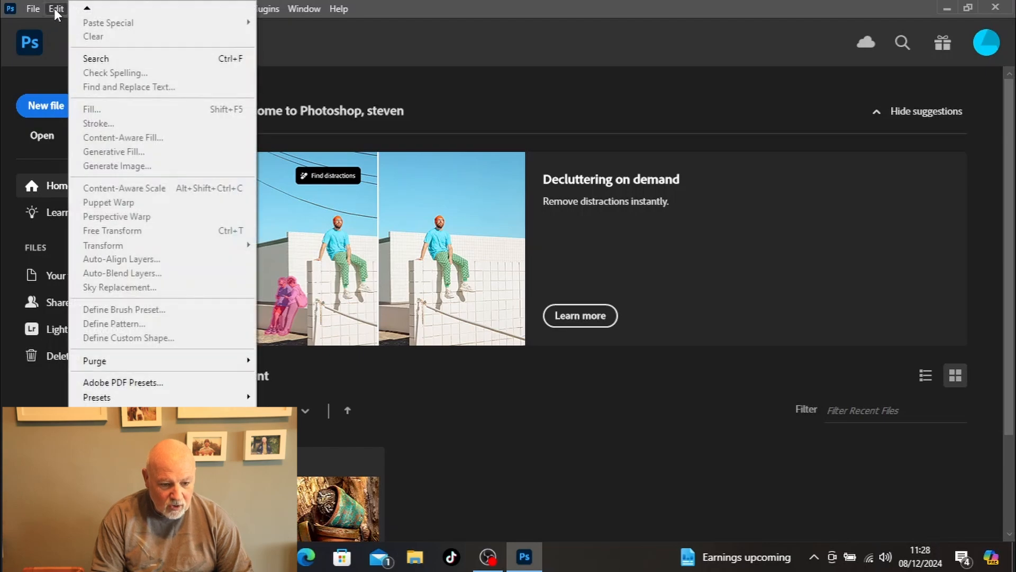
click(54, 7)
click(54, 8)
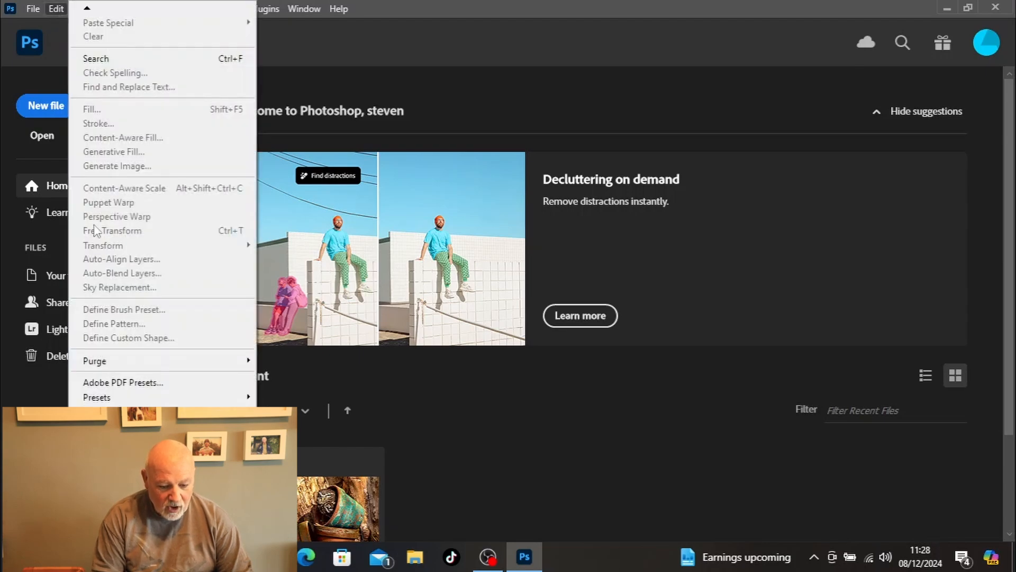
mouse_move(159, 536)
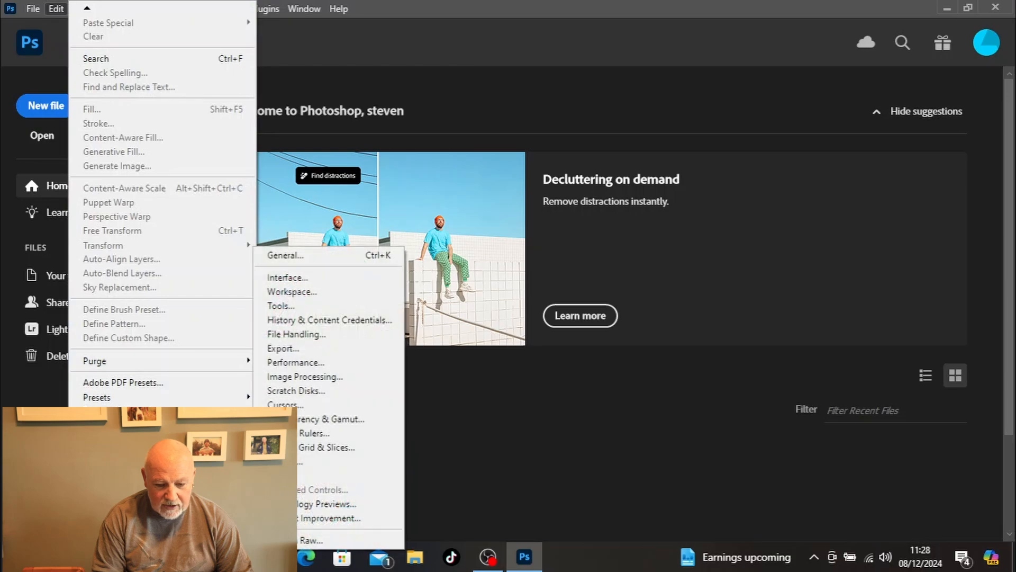
click(337, 255)
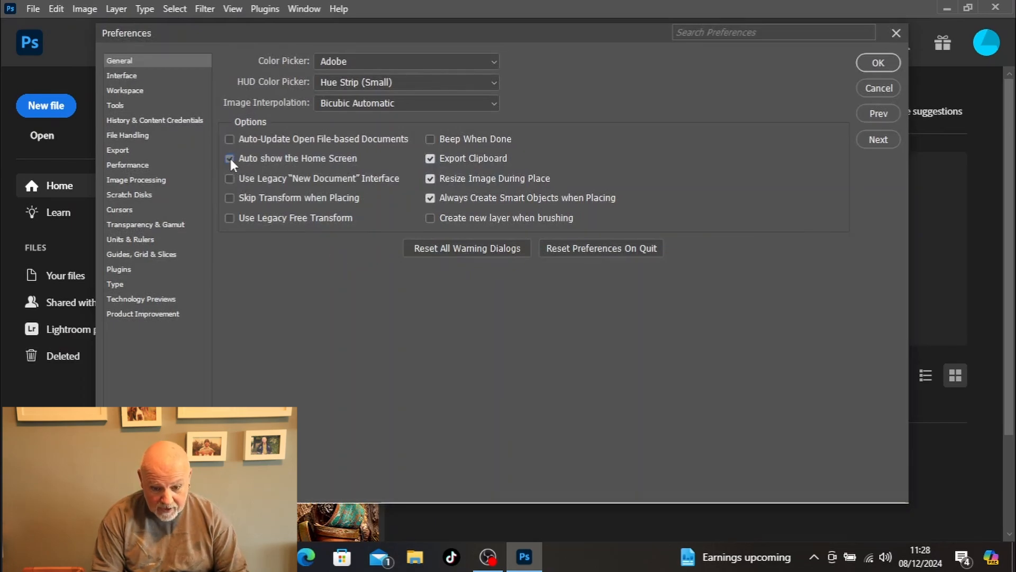
click(229, 158)
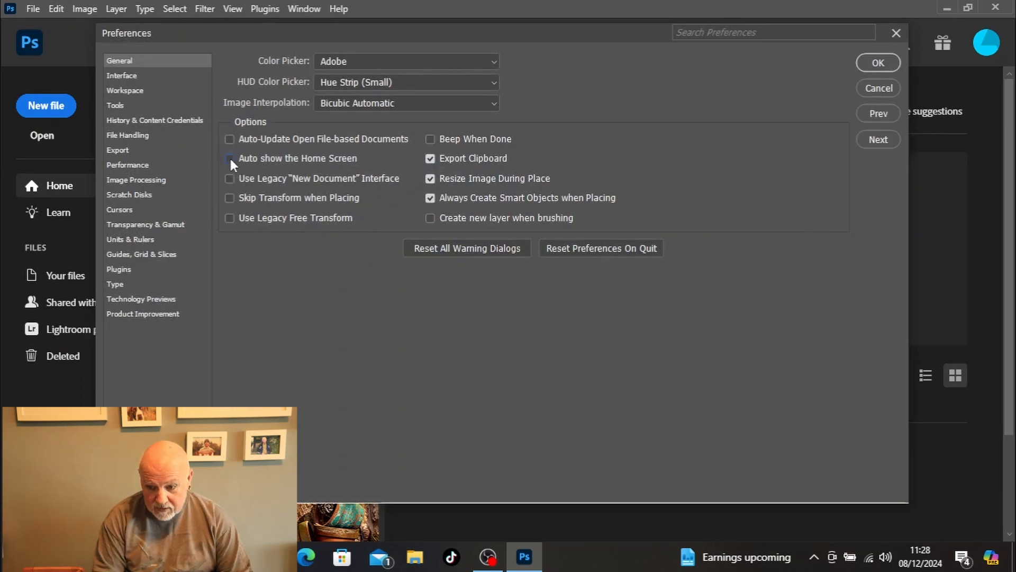
click(879, 62)
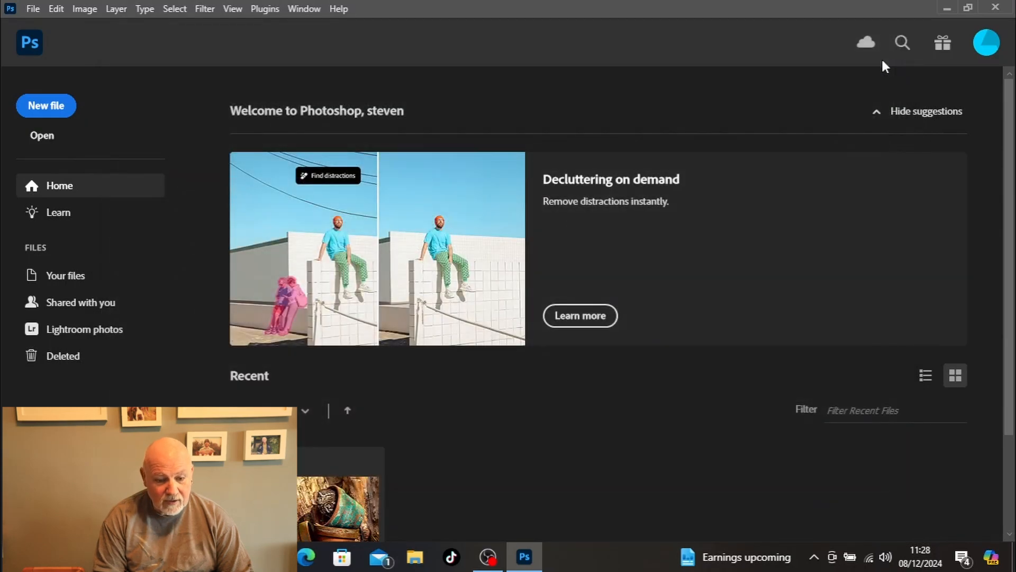
click(26, 41)
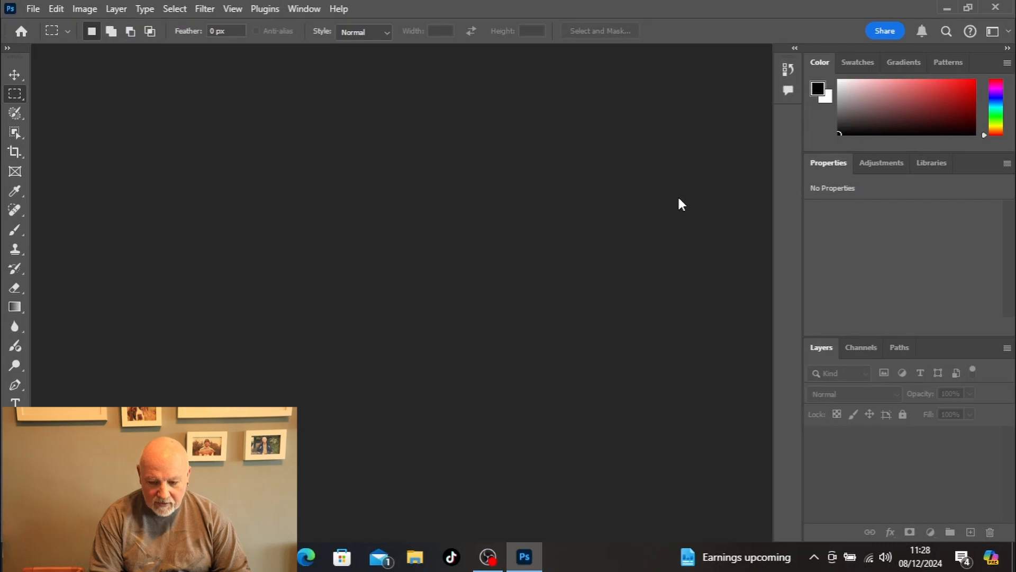
Step: Open the DT8A1465jpg photo from the dodge and burn folder and fit it to the screen
key(ctrl+o)
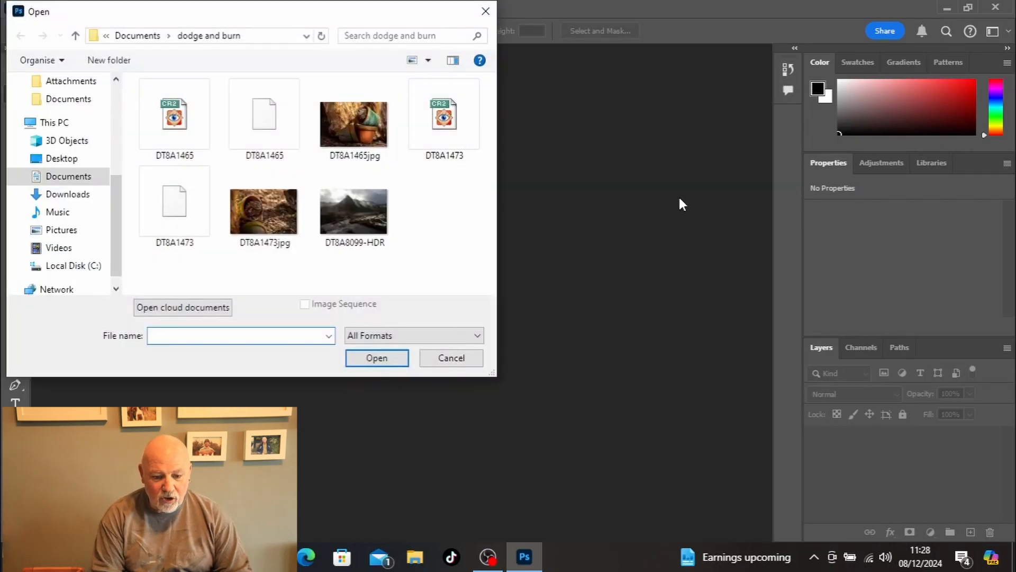
click(358, 131)
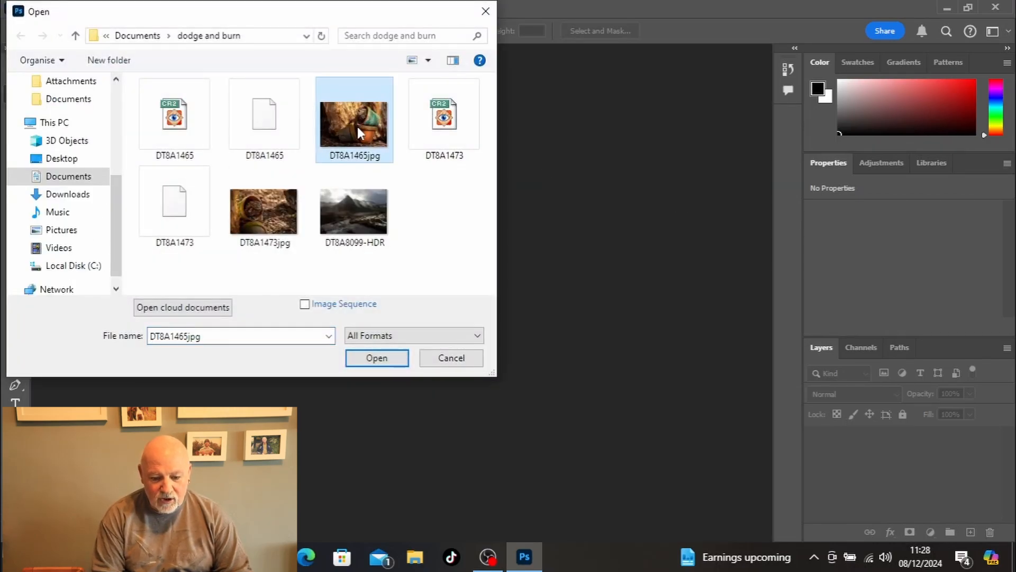
click(398, 361)
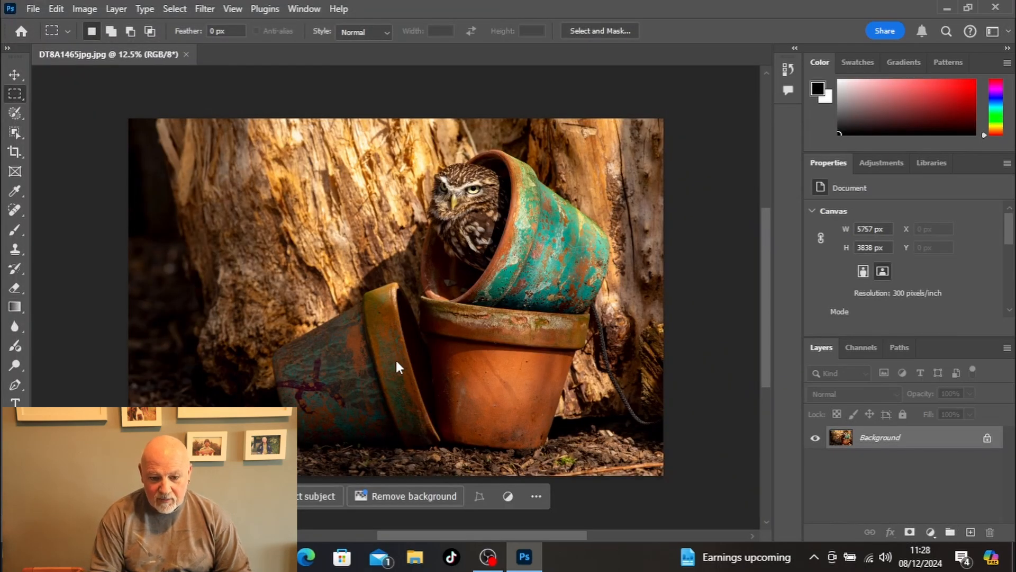
key(z)
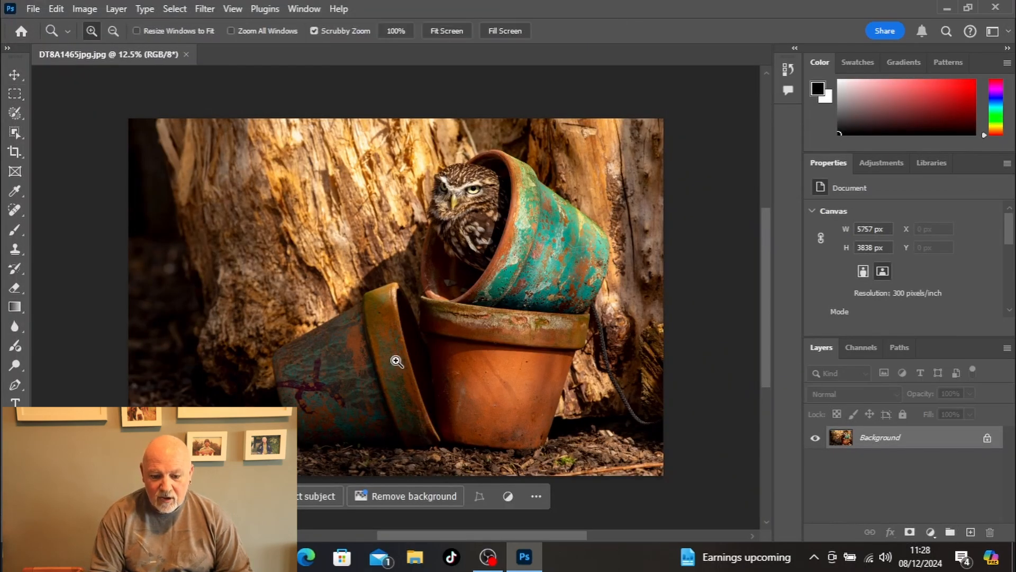
click(442, 31)
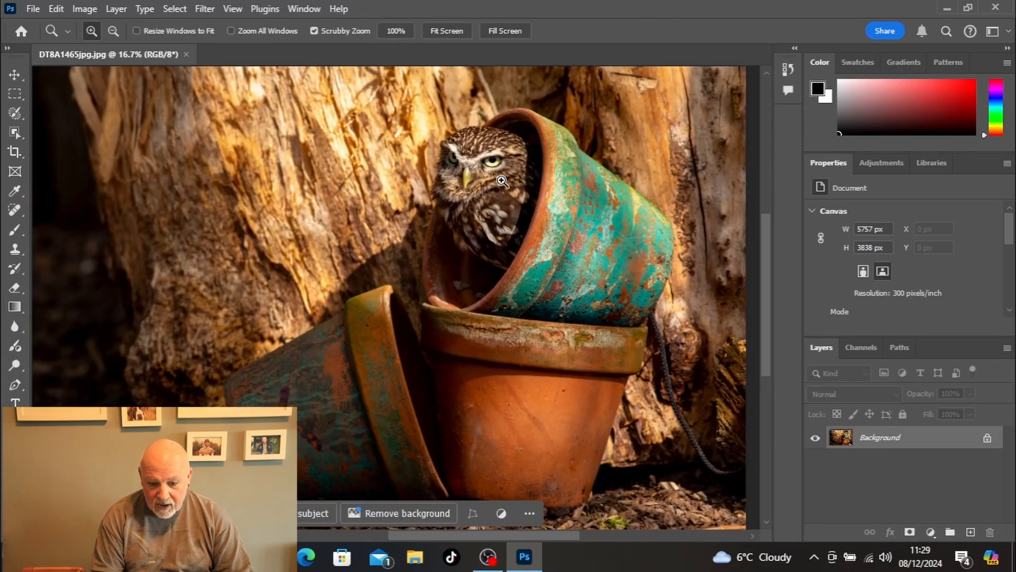
Step: Examine the light and shadow on the owl's face and feathers up close, returning to the full photo
click(502, 181)
click(502, 181)
click(501, 179)
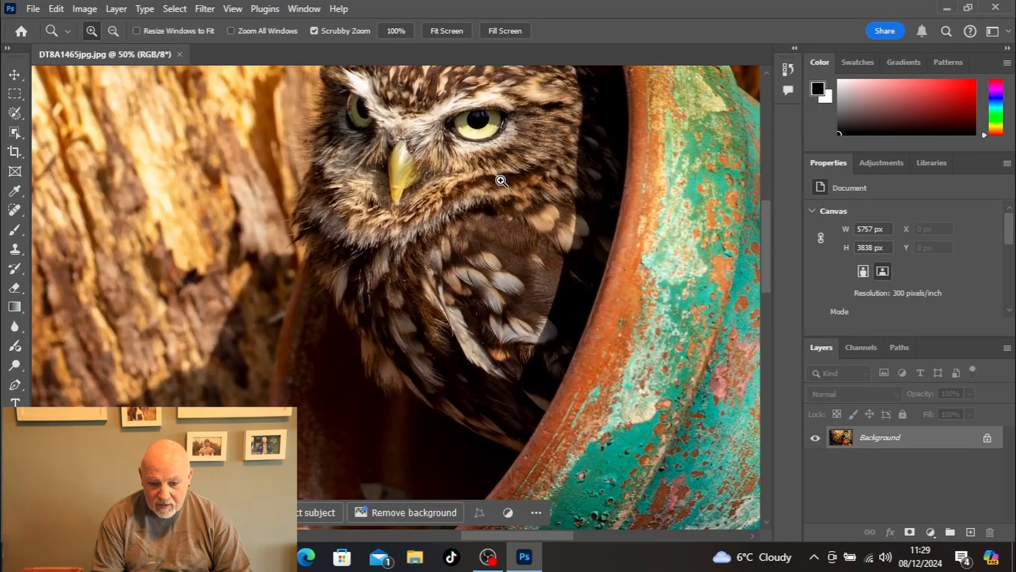
click(499, 177)
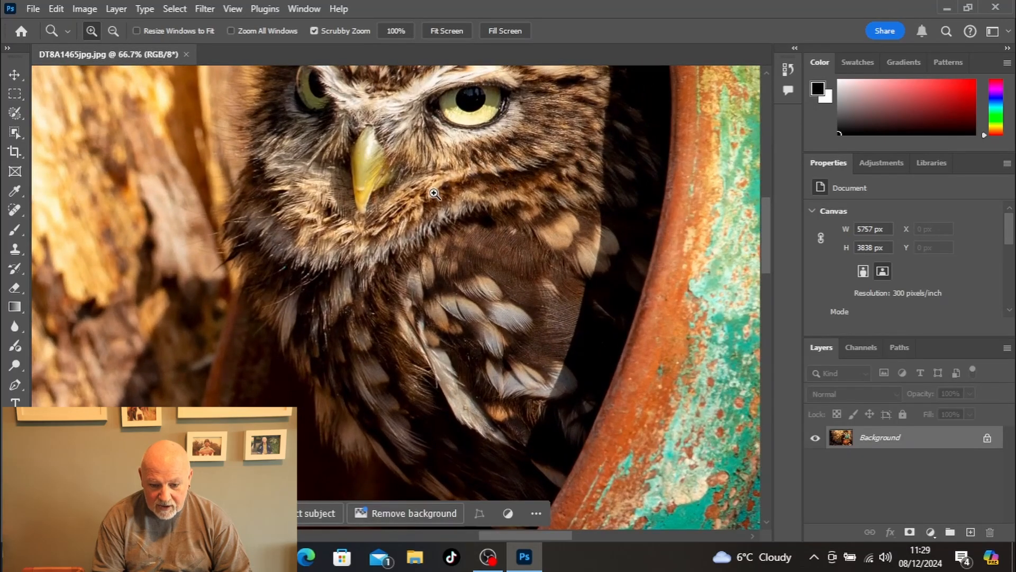
click(448, 33)
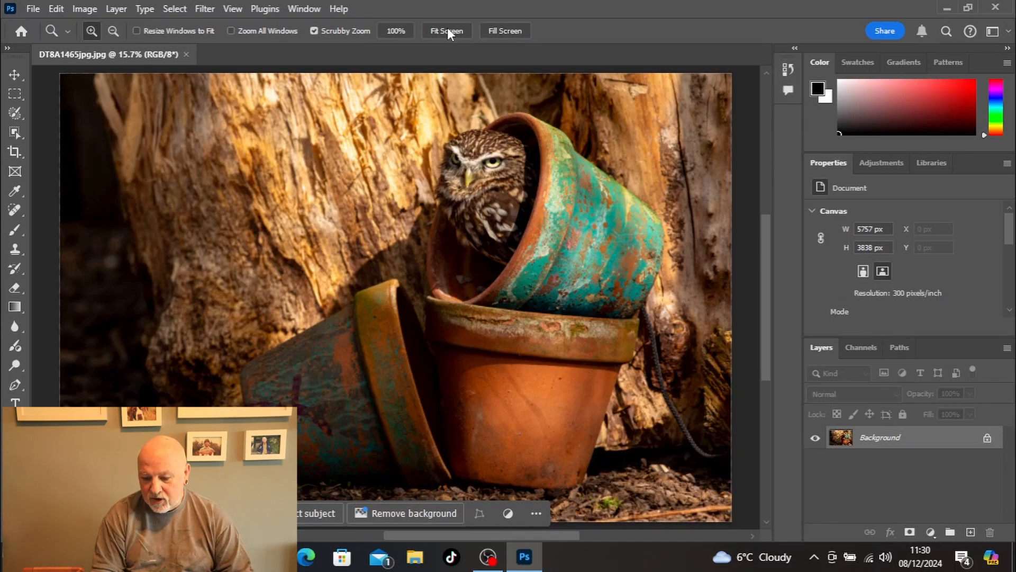
Step: Duplicate the background layer and add a new layer above it in Overlay mode, filled with 50% gray
key(ctrl+j)
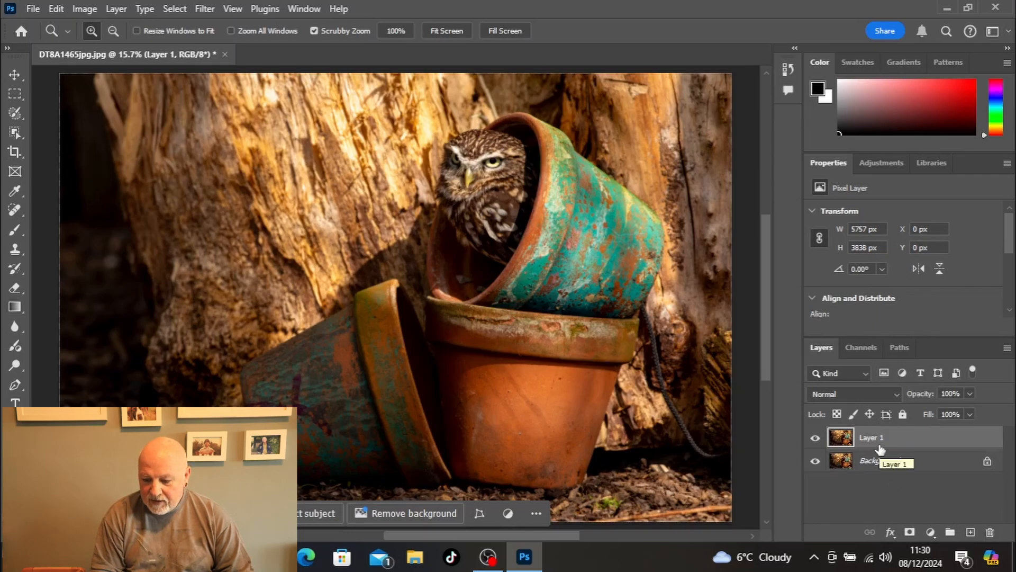
alt+click(970, 531)
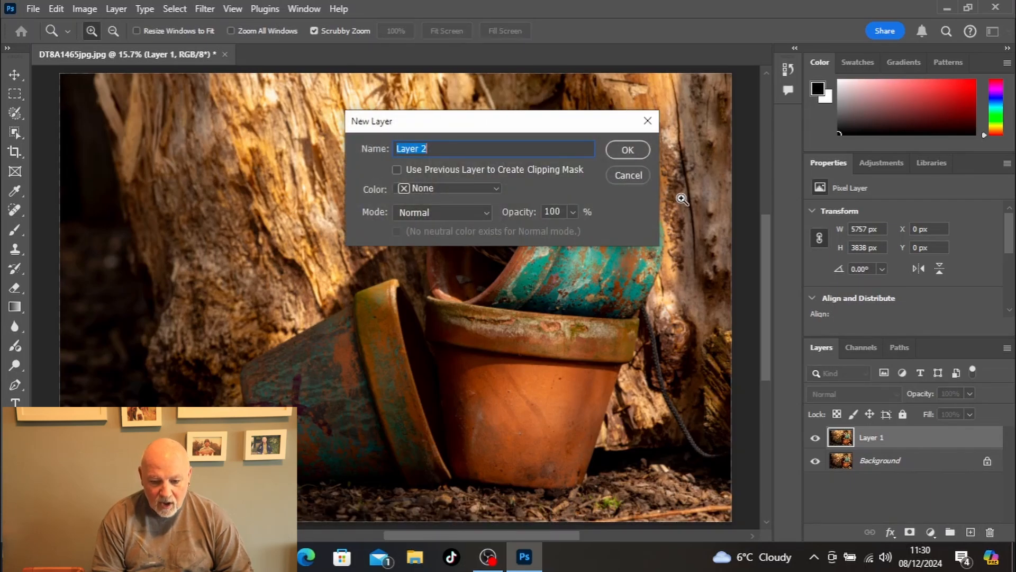
click(427, 212)
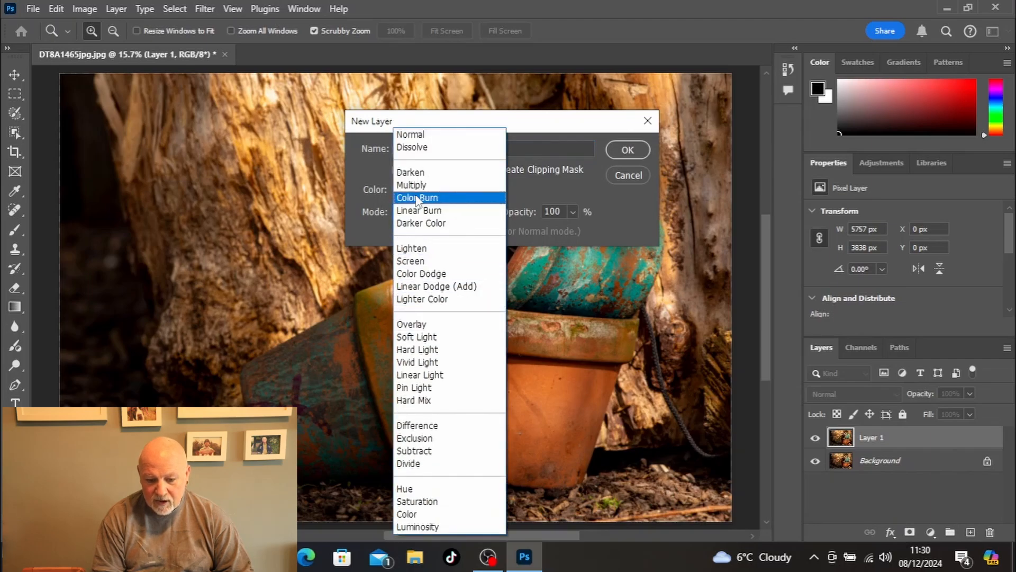
click(418, 325)
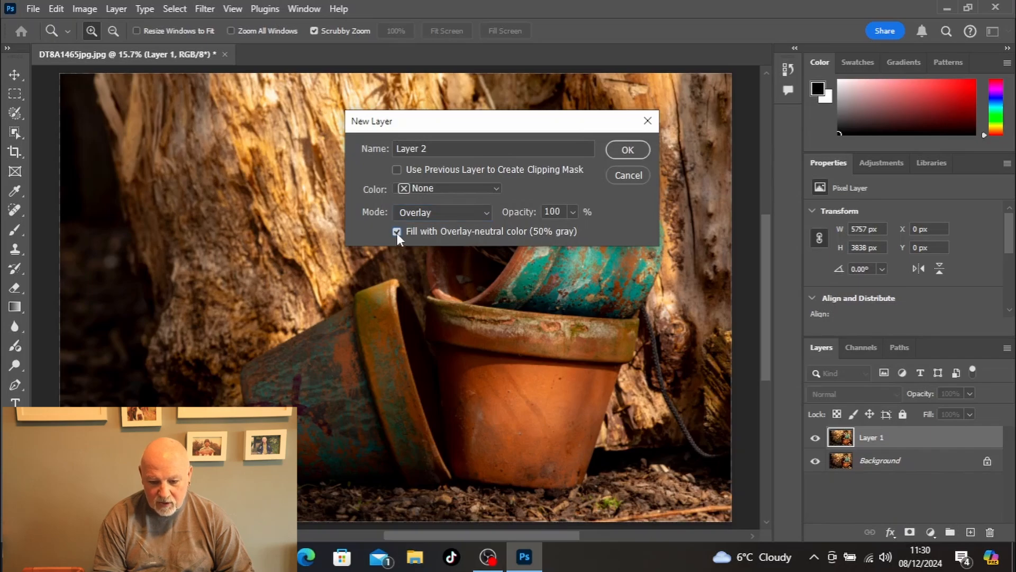
click(623, 144)
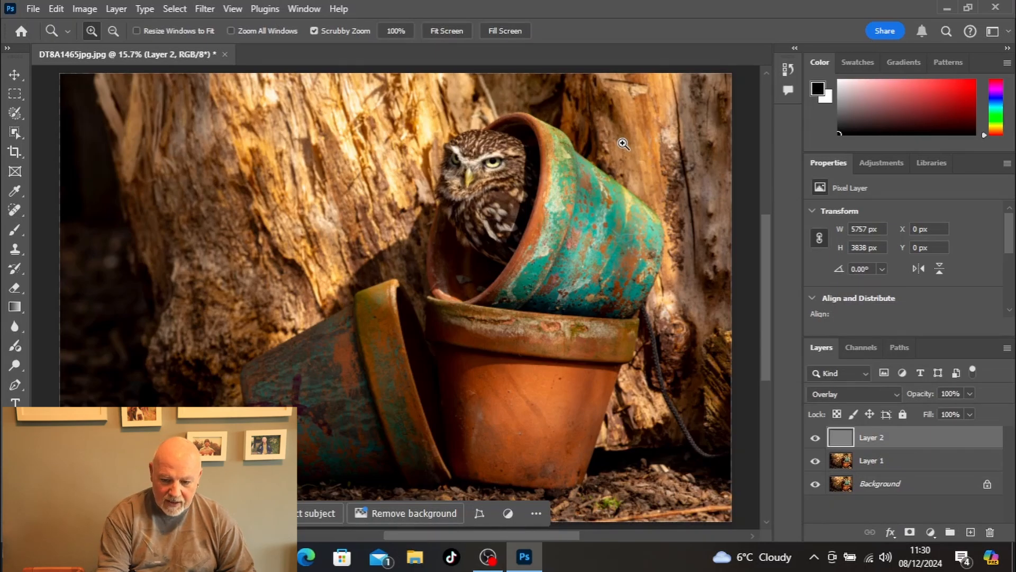
Step: Choose the Brush tool and set the brush hardness to 0%
key(b)
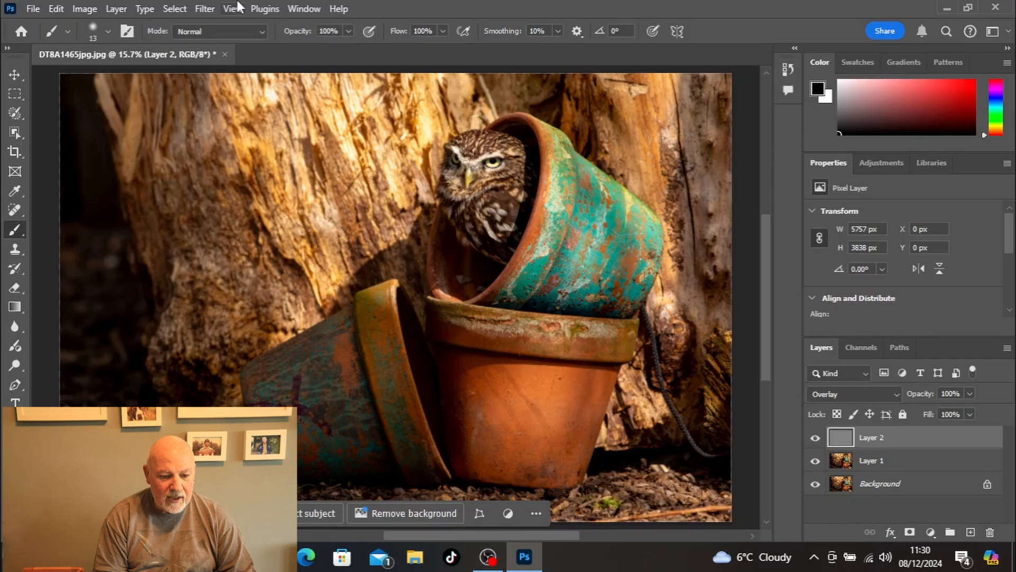
click(103, 32)
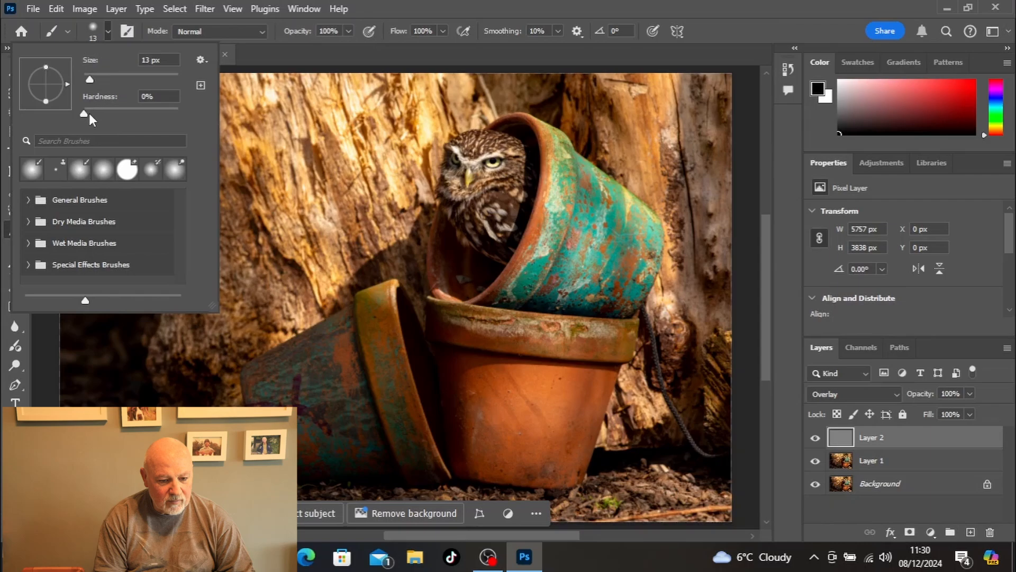
drag(87, 113, 95, 116)
drag(94, 113, 78, 112)
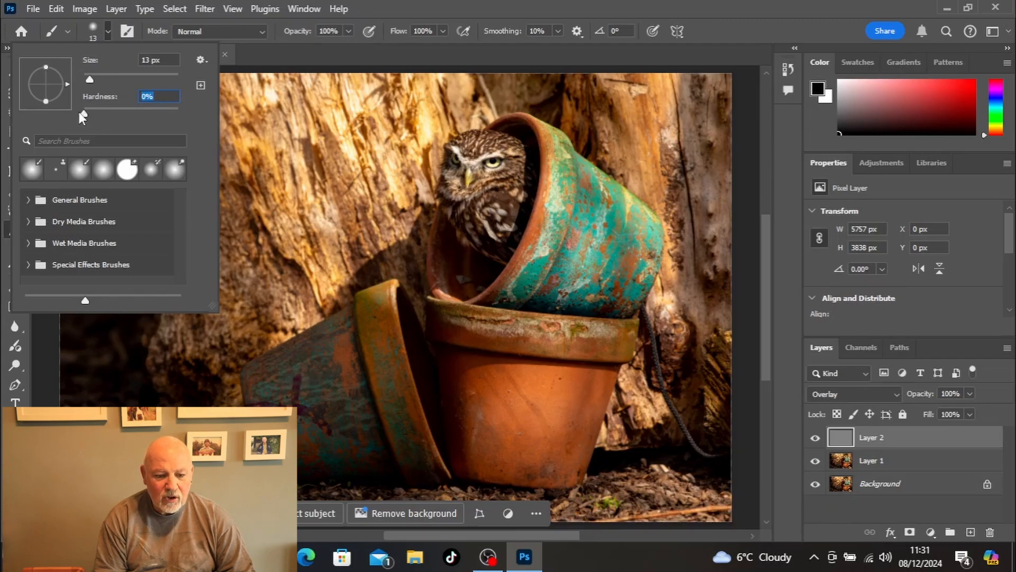
click(238, 118)
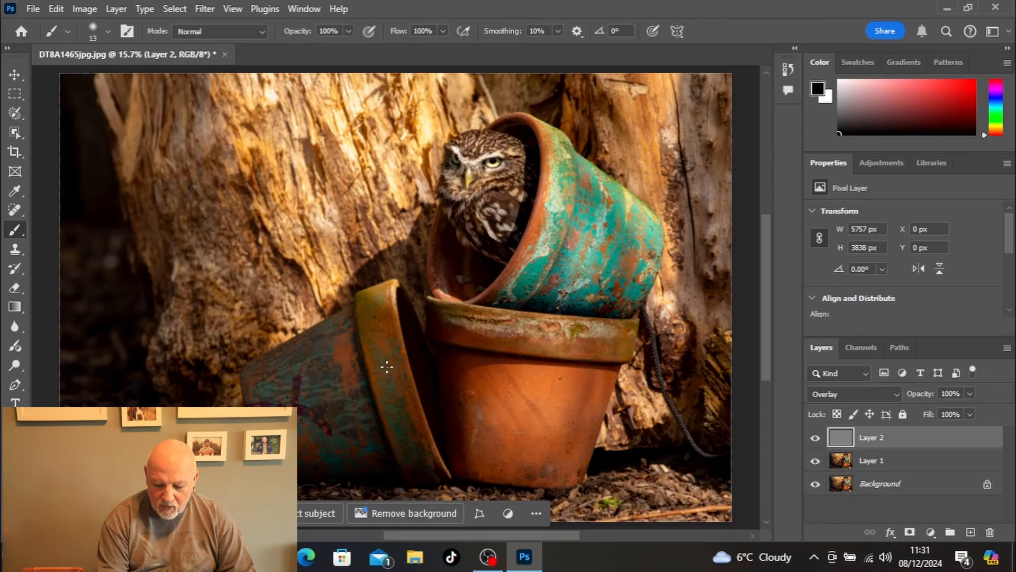
Step: Set the brush size to 125 px
key(bracketright)
key(bracketright)
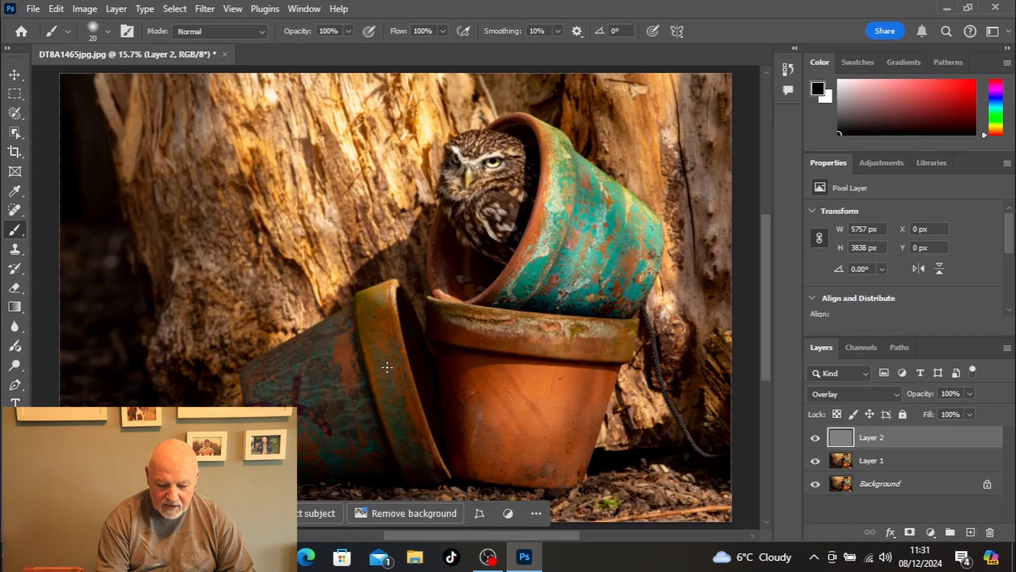
key(bracketright)
key(bracketright)
key(bracketright)
key(bracketright)
key(bracketright)
key(bracketright)
key(bracketright)
key(bracketright)
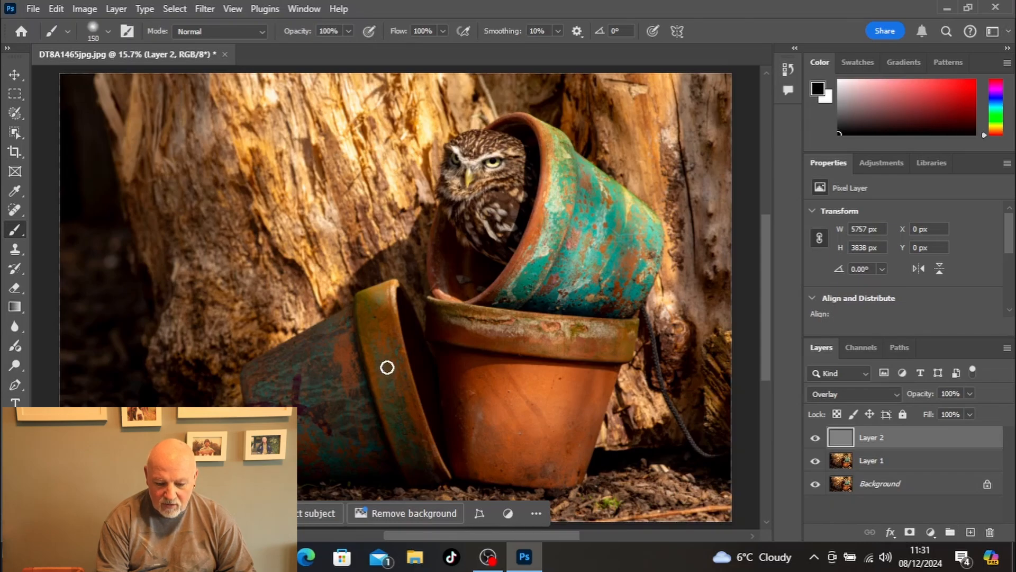
key(bracketright)
key(bracketright)
key(bracketright)
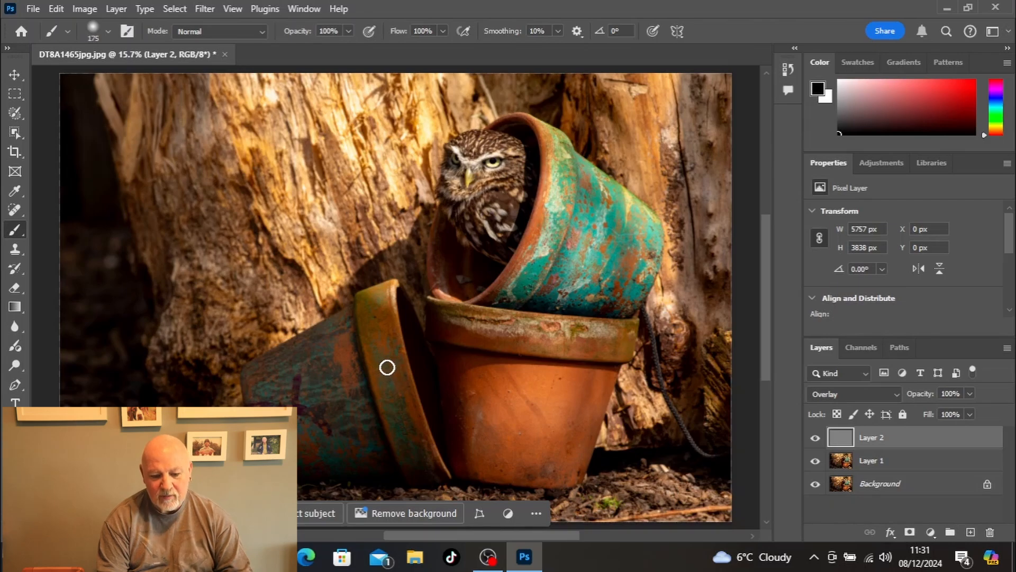
key(bracketright)
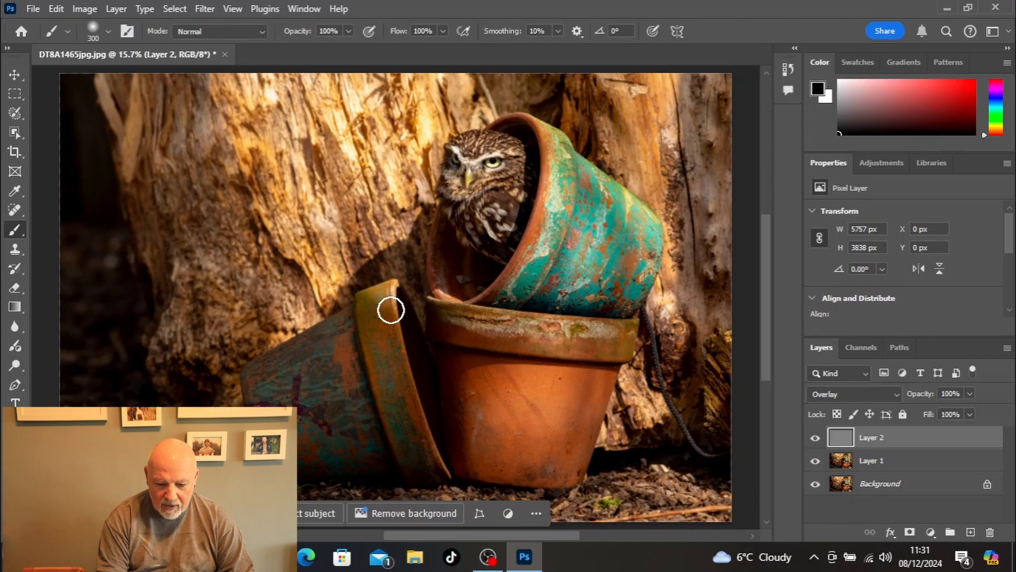
key(bracketleft)
key(bracketleft)
key(bracketleft)
key(bracketleft)
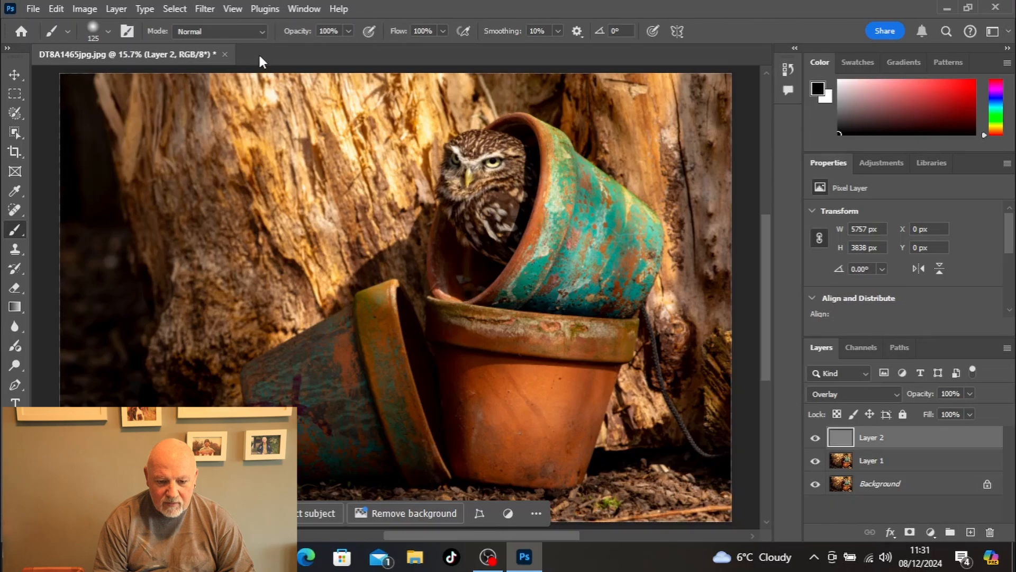
Step: Set the brush opacity to 15% and make white the foreground color
click(348, 32)
drag(345, 49, 289, 48)
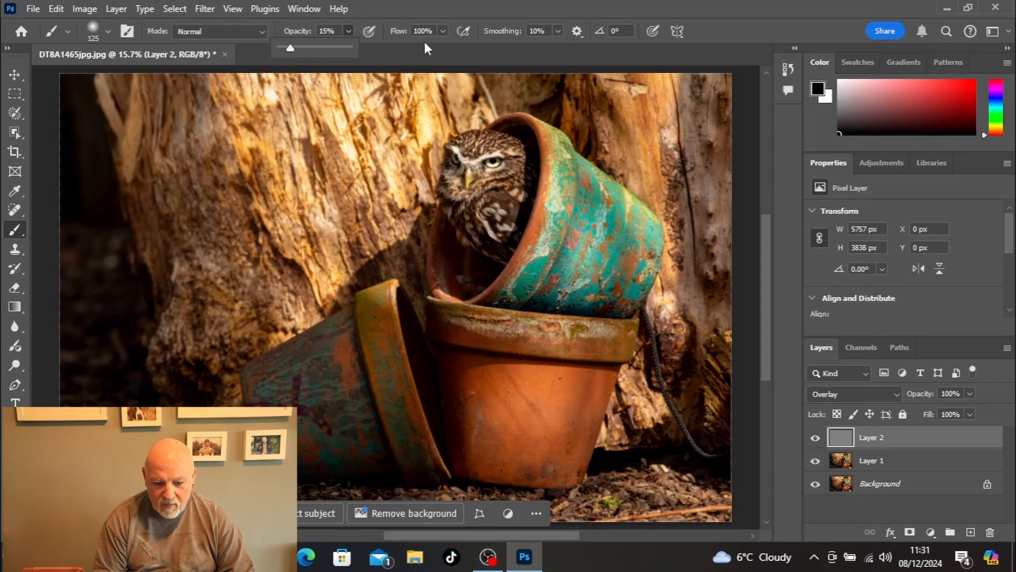
click(474, 291)
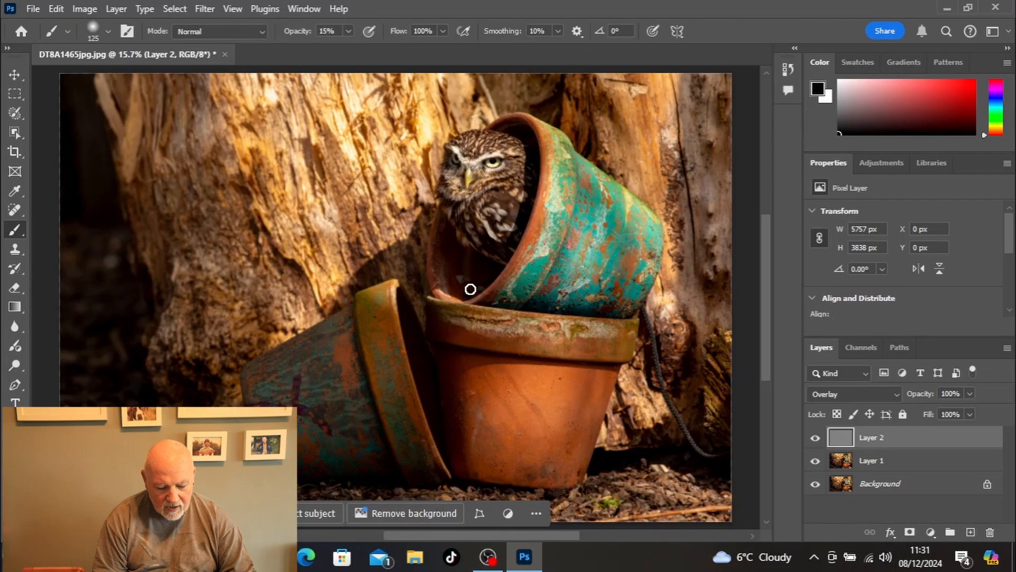
key(x)
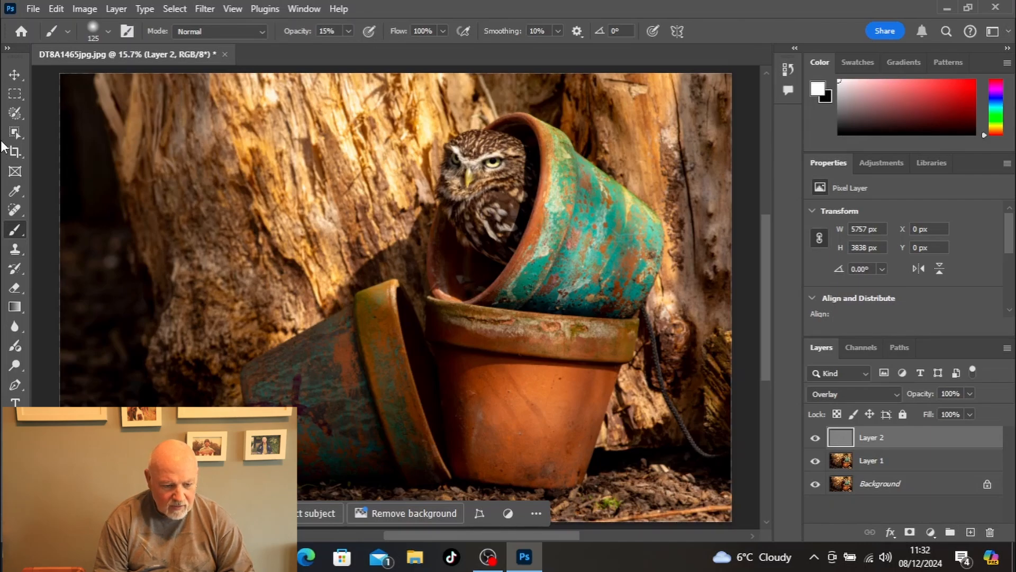
Step: Show the tools in two columns and brighten the rim of the upright terracotta pot by painting white on the gray Overlay layer
click(9, 48)
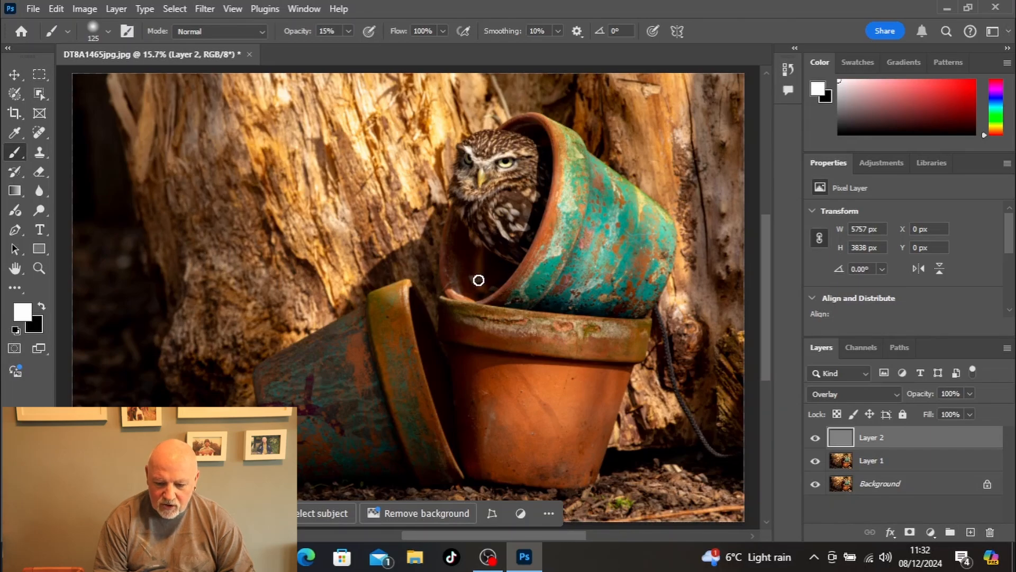
click(817, 463)
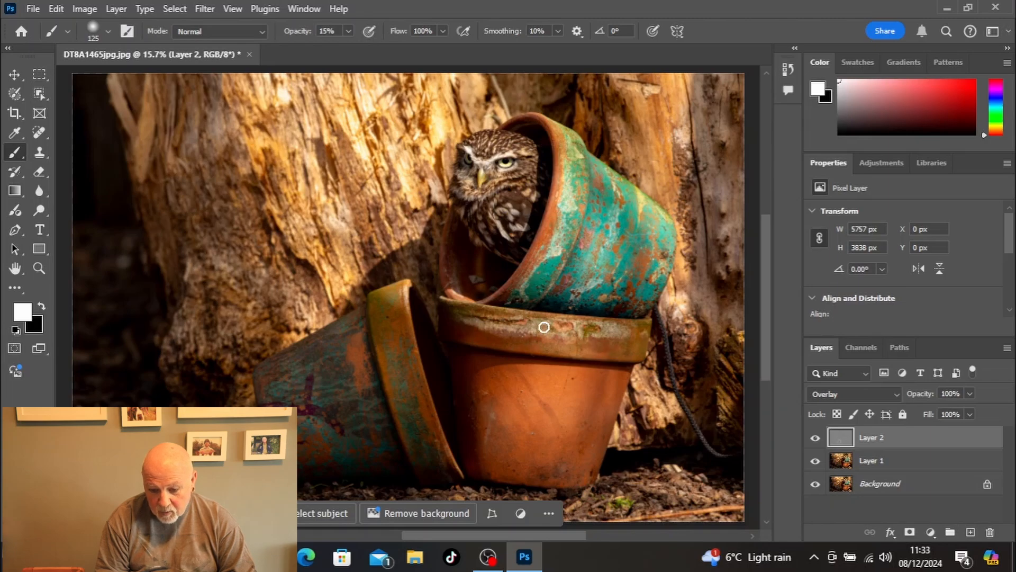
drag(622, 329, 482, 322)
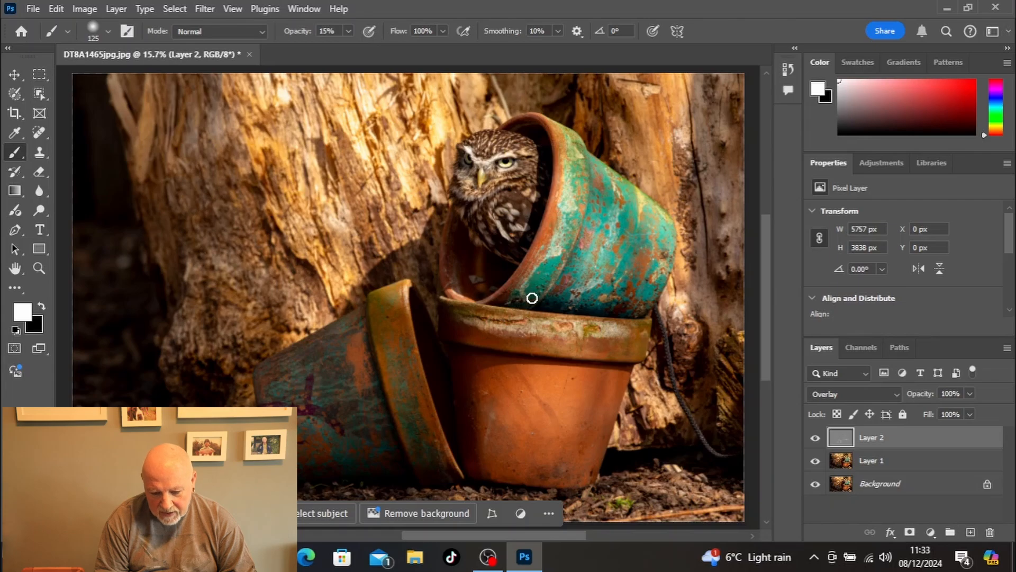
Step: Brighten the lower body of the upright terracotta pot by painting white strokes on the gray Overlay layer
mouse_move(489, 418)
mouse_down()
mouse_move(487, 458)
mouse_move(487, 431)
mouse_up()
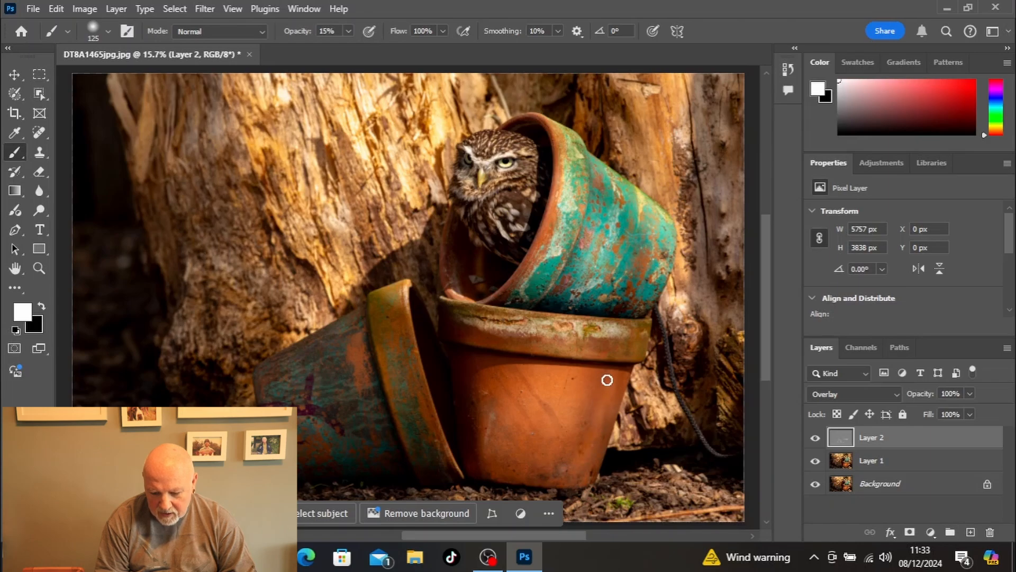
mouse_move(590, 454)
mouse_down()
mouse_move(570, 471)
mouse_move(598, 407)
mouse_up()
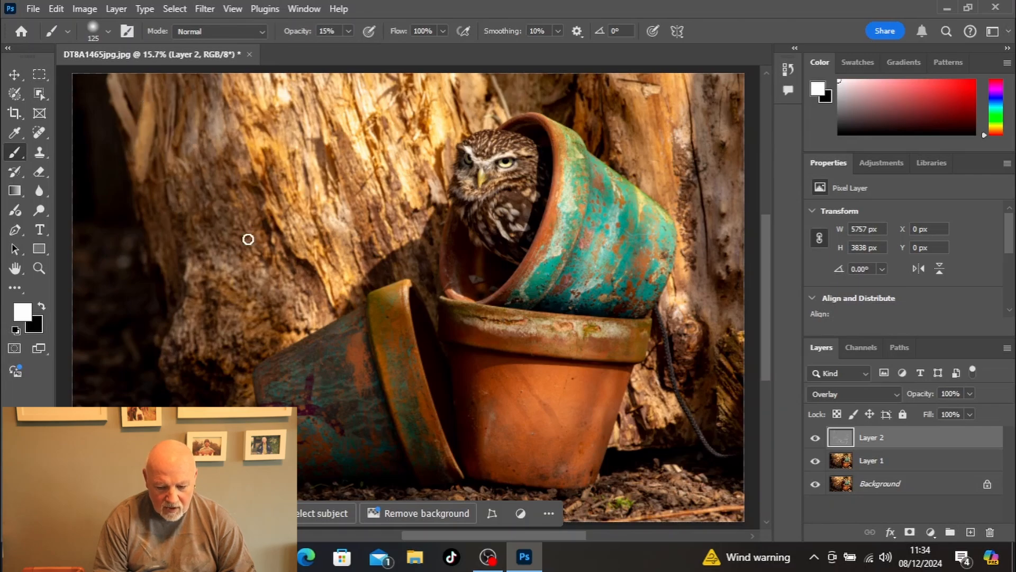
Step: Enlarge the brush to 600 px, make black the foreground color, and darken the tree trunk and the ground around the pots
key(bracketright)
key(bracketright)
key(bracketright)
key(bracketright)
key(bracketright)
key(bracketright)
key(bracketright)
key(bracketright)
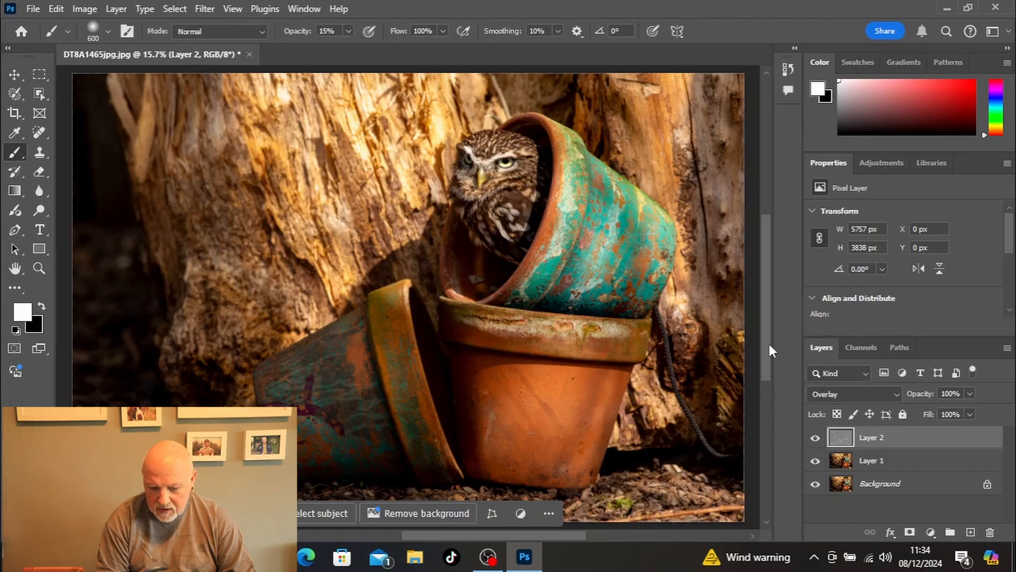
scroll(768, 351, down, 1)
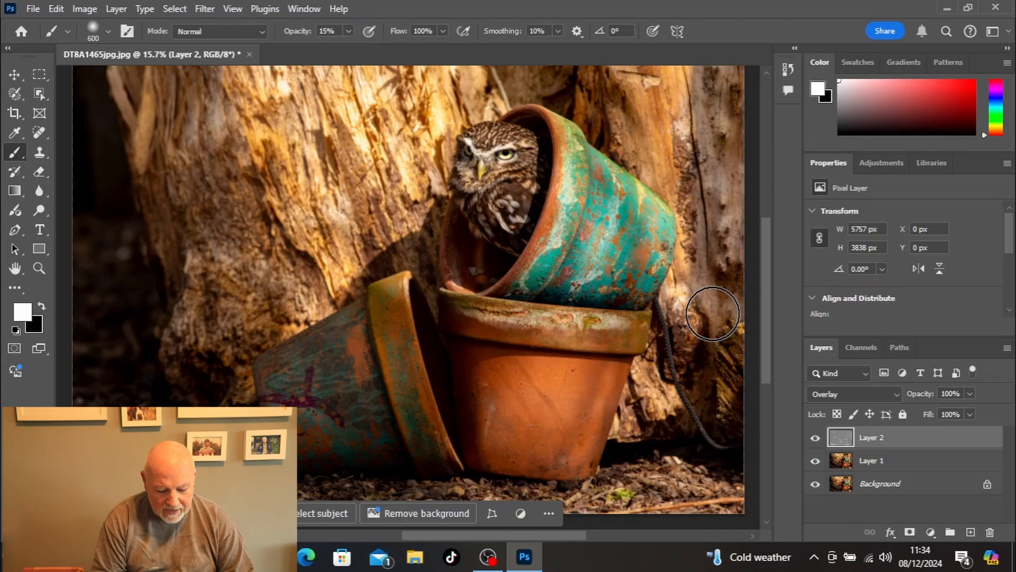
key(x)
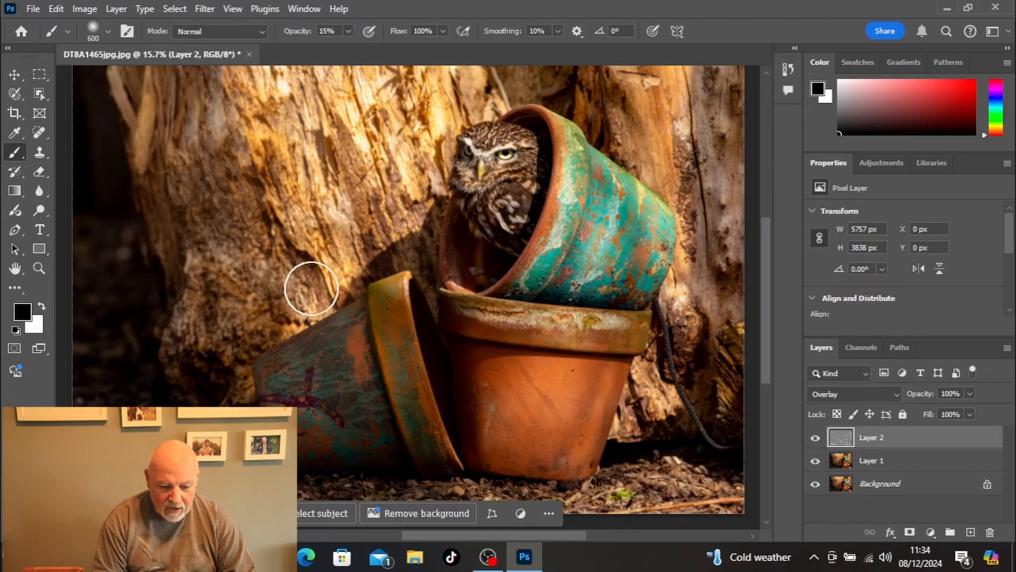
mouse_move(282, 284)
mouse_down()
mouse_move(219, 190)
mouse_move(216, 231)
mouse_move(212, 210)
mouse_move(239, 146)
mouse_move(289, 167)
mouse_move(324, 200)
mouse_move(293, 109)
mouse_move(376, 201)
mouse_move(358, 128)
mouse_move(404, 106)
mouse_move(257, 172)
mouse_move(183, 161)
mouse_move(181, 100)
mouse_move(179, 230)
mouse_move(202, 256)
mouse_move(214, 346)
mouse_move(519, 181)
mouse_move(607, 103)
mouse_move(589, 88)
mouse_move(619, 126)
mouse_move(696, 127)
mouse_move(711, 118)
mouse_move(707, 101)
mouse_move(723, 129)
mouse_move(681, 175)
mouse_move(695, 343)
mouse_move(728, 354)
mouse_move(723, 399)
mouse_up()
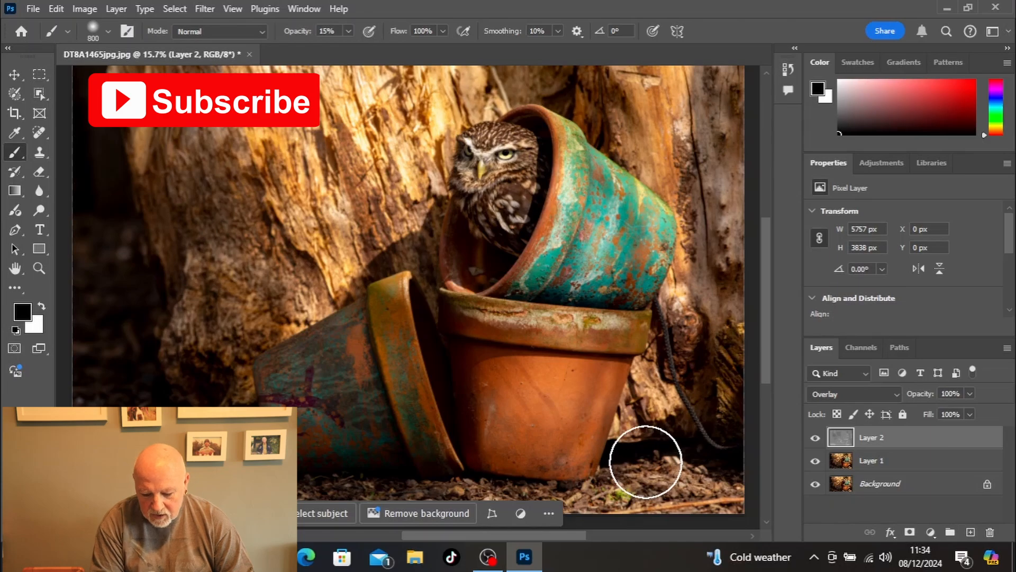
Step: Reduce the brush size to 250 px and darken the rim of the upright terracotta pot by painting black
key(bracketleft)
key(bracketleft)
key(bracketleft)
key(bracketleft)
key(bracketleft)
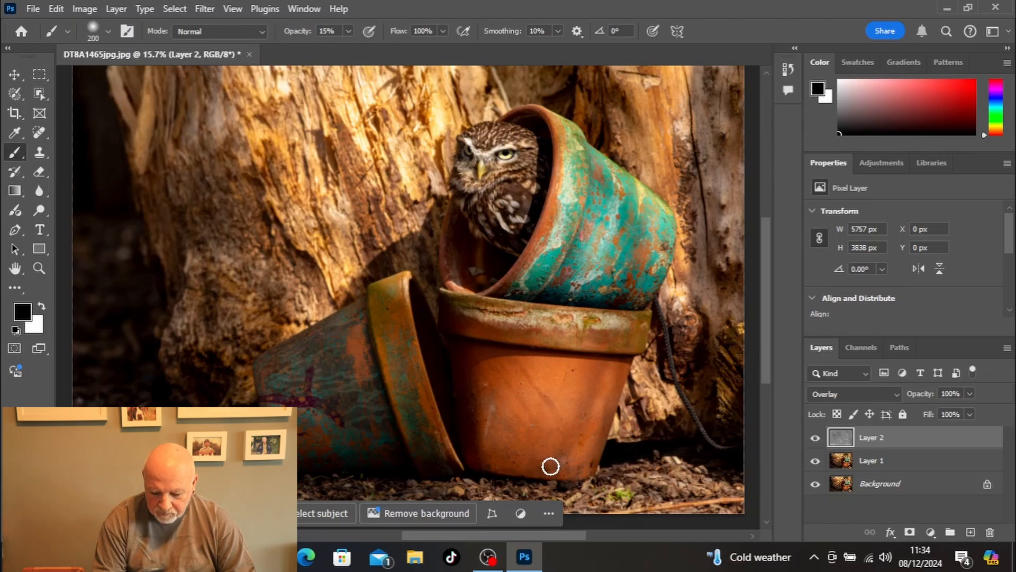
key(bracketright)
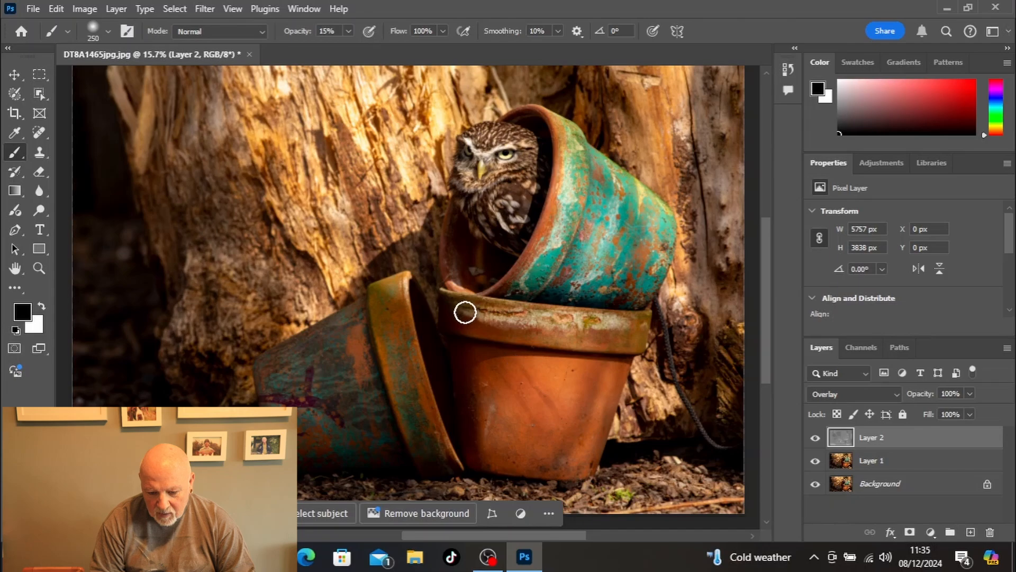
mouse_move(465, 317)
mouse_down()
mouse_move(524, 334)
mouse_move(634, 340)
mouse_move(587, 339)
mouse_up()
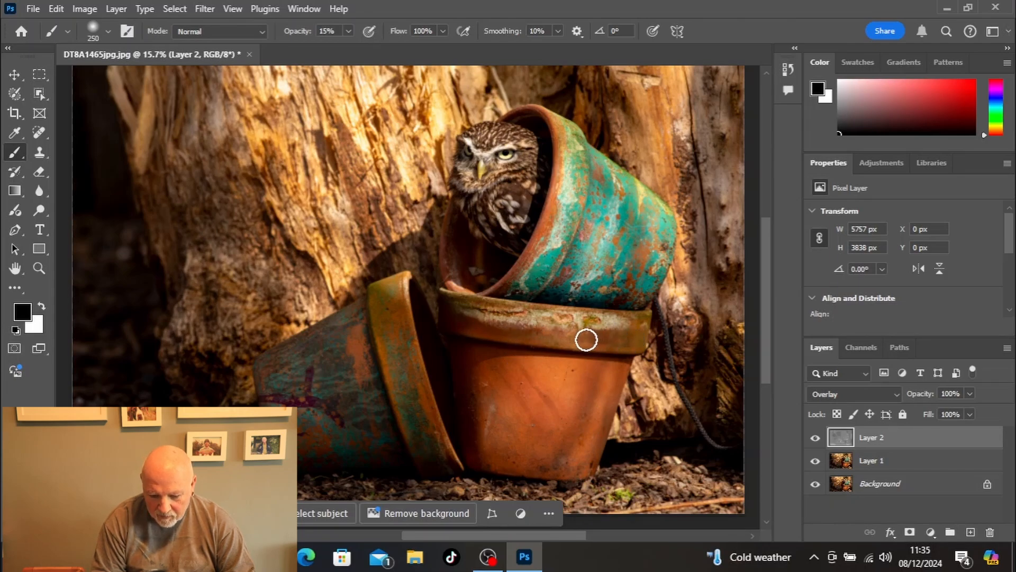
mouse_move(470, 331)
mouse_down()
mouse_move(606, 353)
mouse_move(515, 333)
mouse_up()
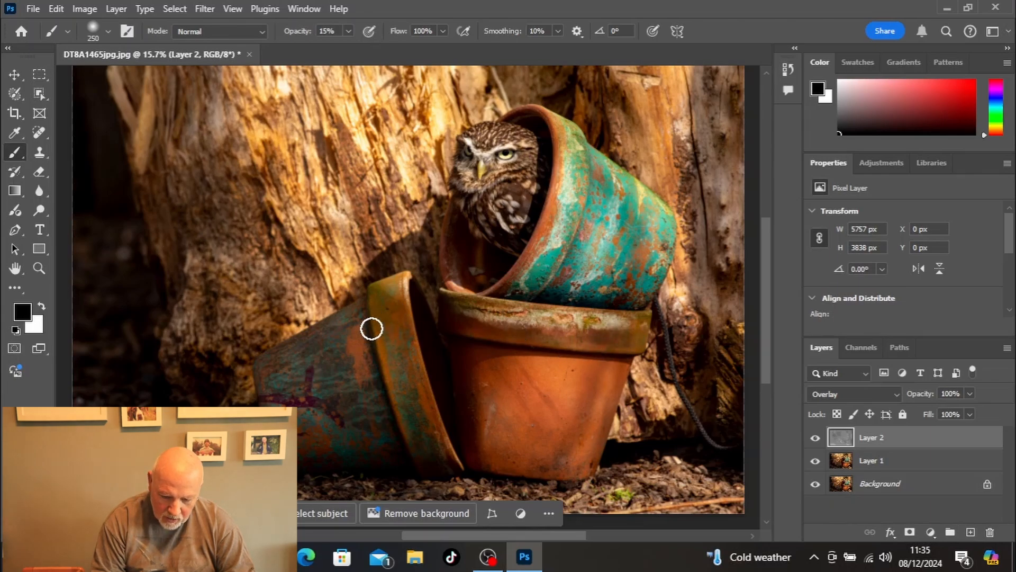
Step: Darken the rim and inner edge of the fallen pot beside the upright one with black strokes
drag(373, 337, 405, 421)
drag(409, 332, 438, 414)
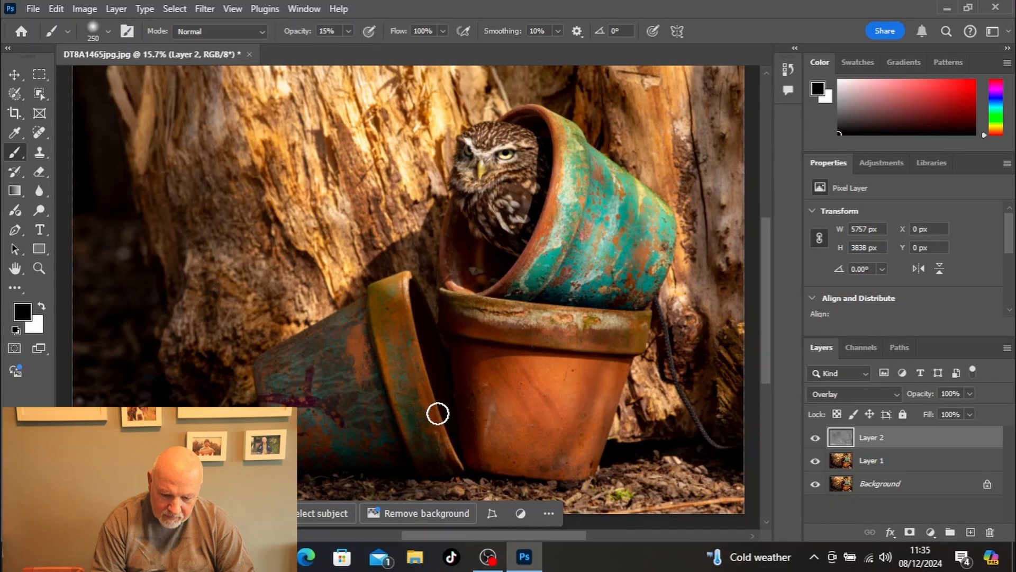
mouse_move(388, 327)
mouse_down()
mouse_move(431, 463)
mouse_move(409, 374)
mouse_up()
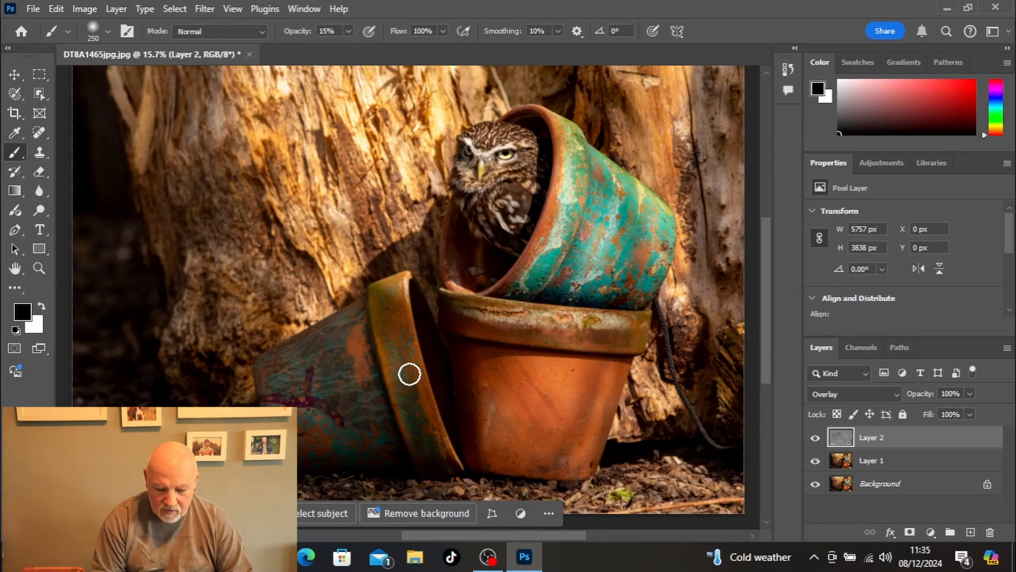
Step: Make white the foreground color and reduce the brush size to 125 px
key(x)
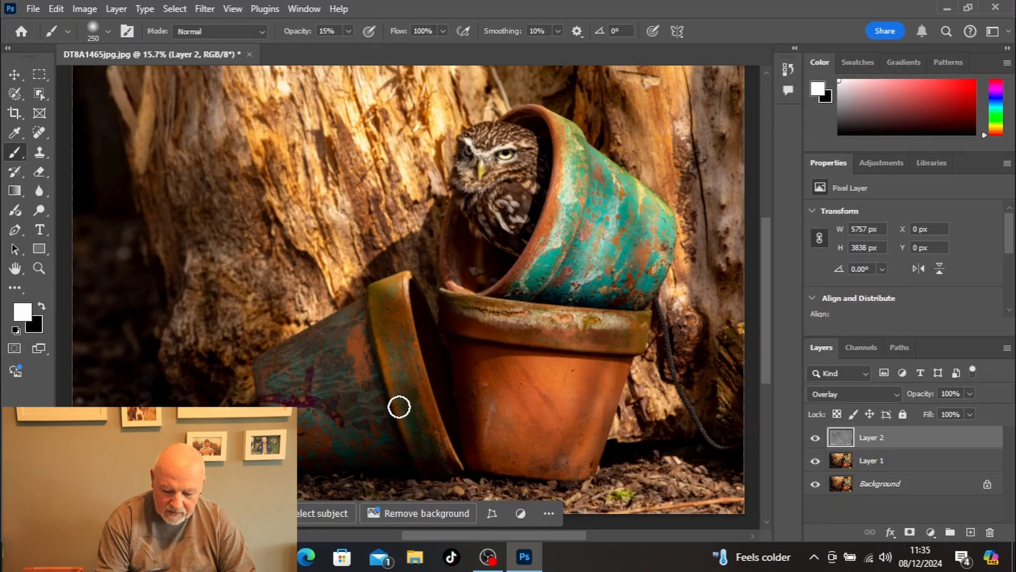
key(bracketleft)
key(bracketleft)
key(bracketleft)
key(bracketleft)
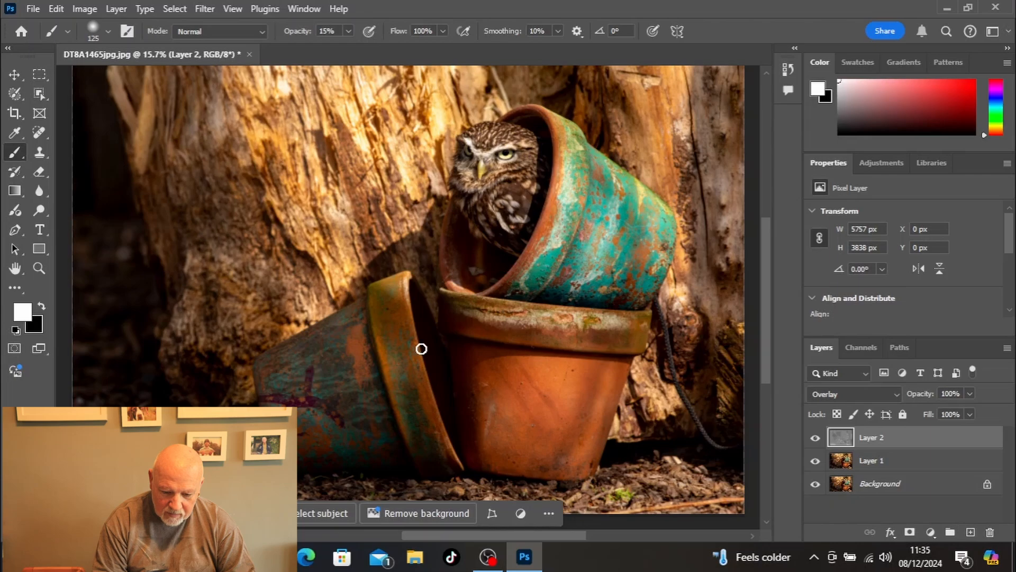
Step: Darken the streaks on the upright pot's body with black, lowering the brush opacity to 6% for finer shading
key(x)
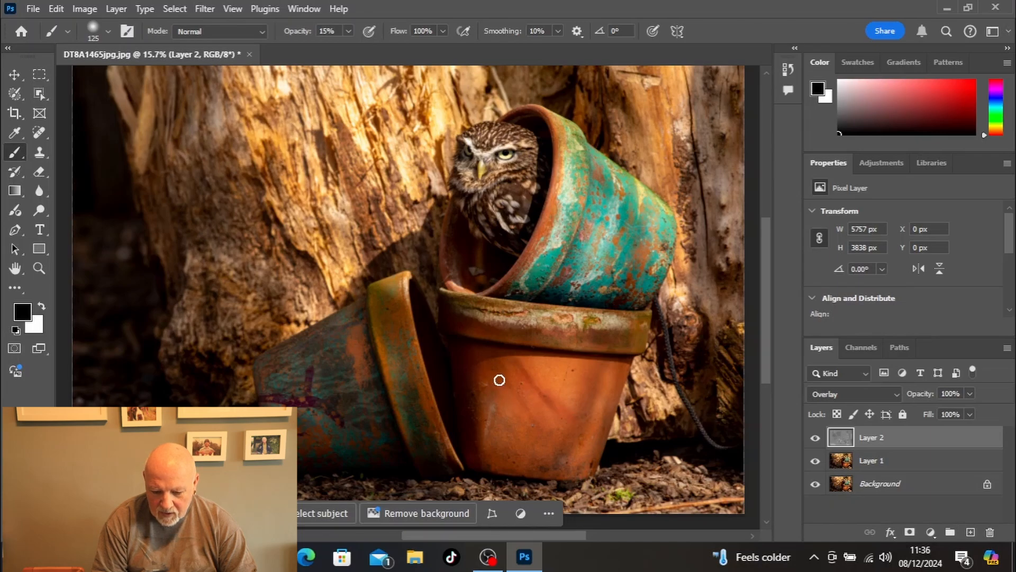
drag(502, 380, 570, 455)
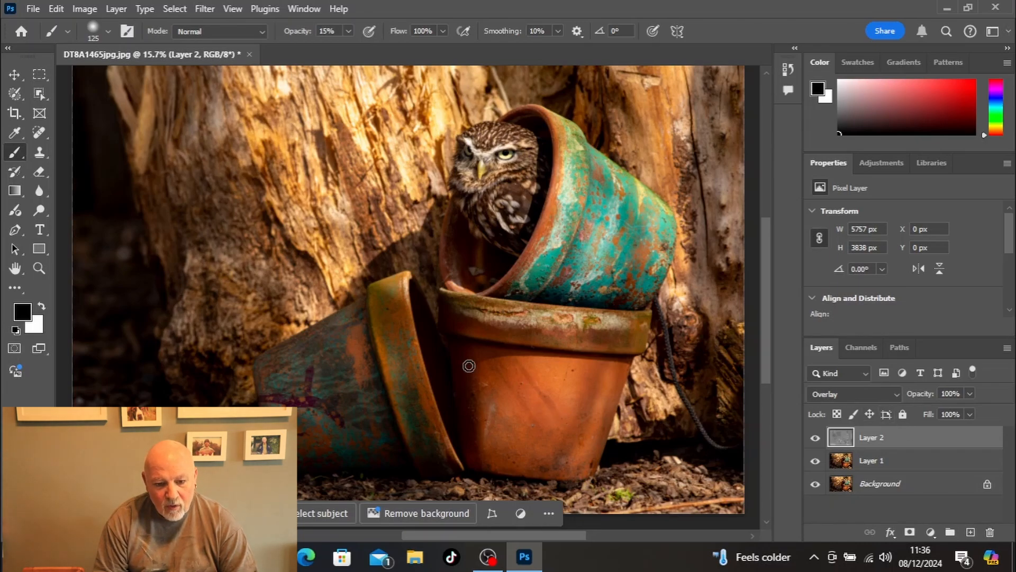
click(348, 32)
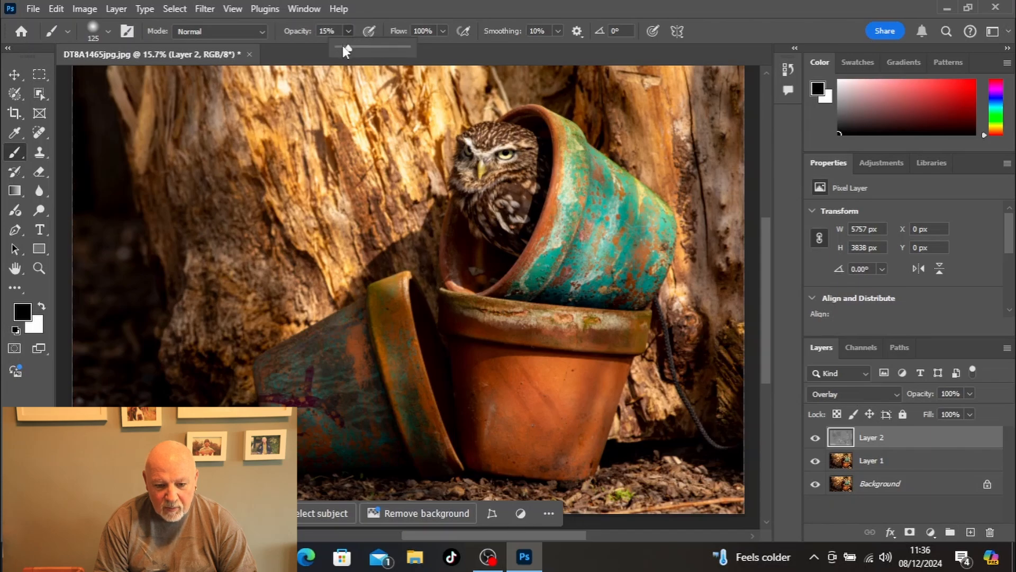
click(520, 362)
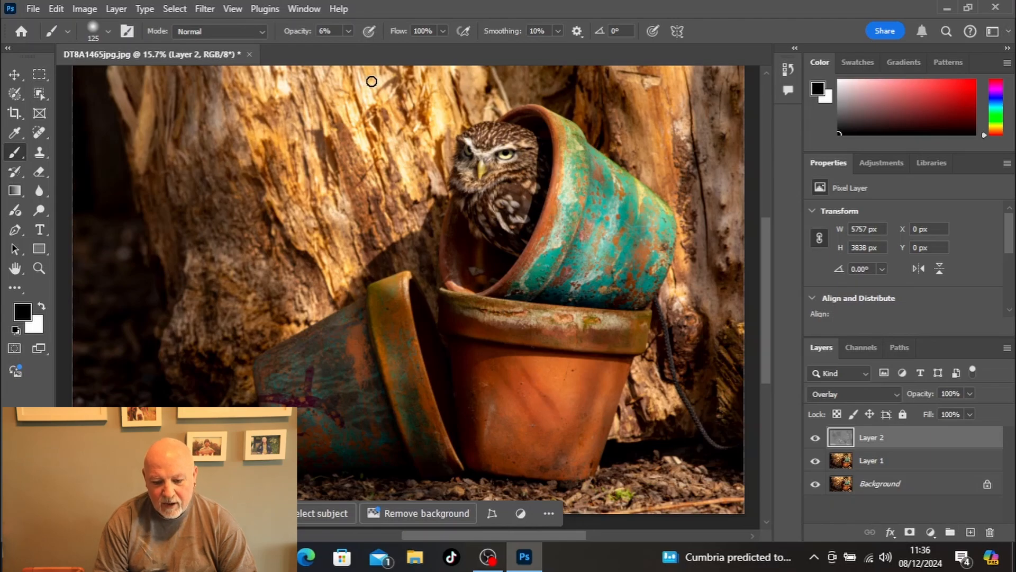
Step: Set the brush opacity to 15% and darken shadow areas on the turquoise pot by painting black
click(348, 33)
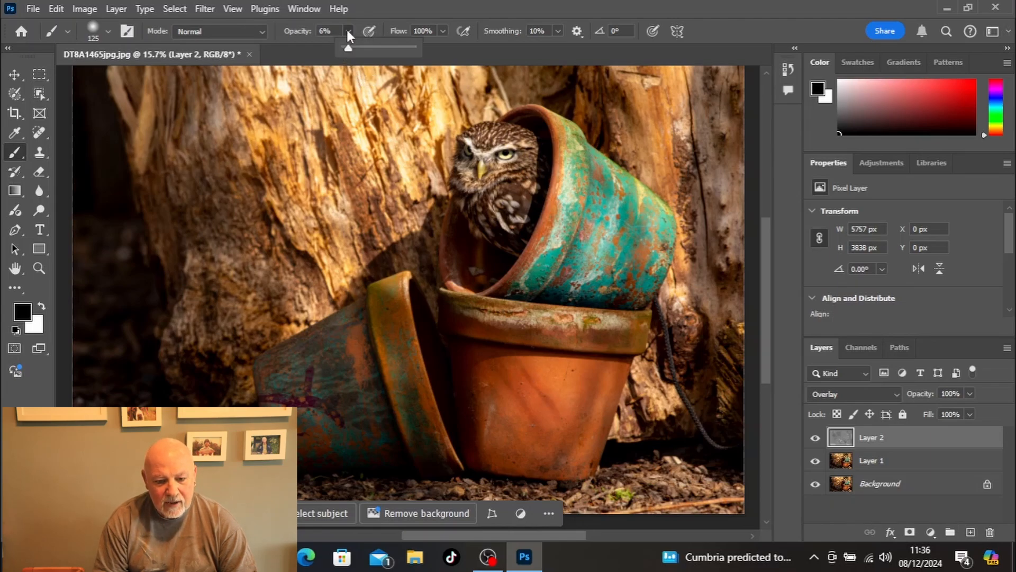
drag(353, 50, 355, 51)
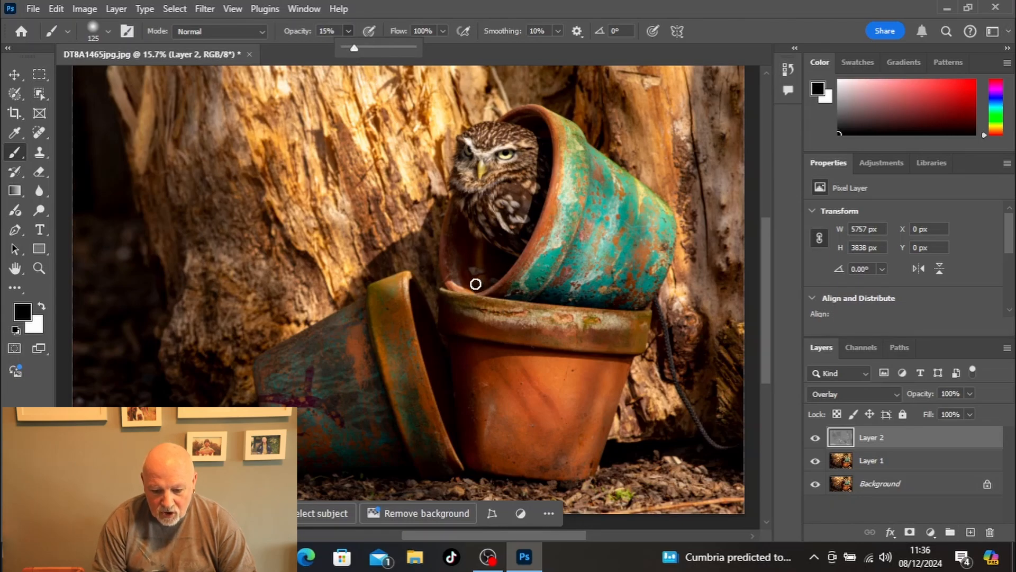
mouse_move(518, 289)
mouse_down()
mouse_move(551, 229)
mouse_move(556, 173)
mouse_move(563, 161)
mouse_move(579, 170)
mouse_move(584, 155)
mouse_move(577, 230)
mouse_move(541, 307)
mouse_move(585, 216)
mouse_move(592, 157)
mouse_up()
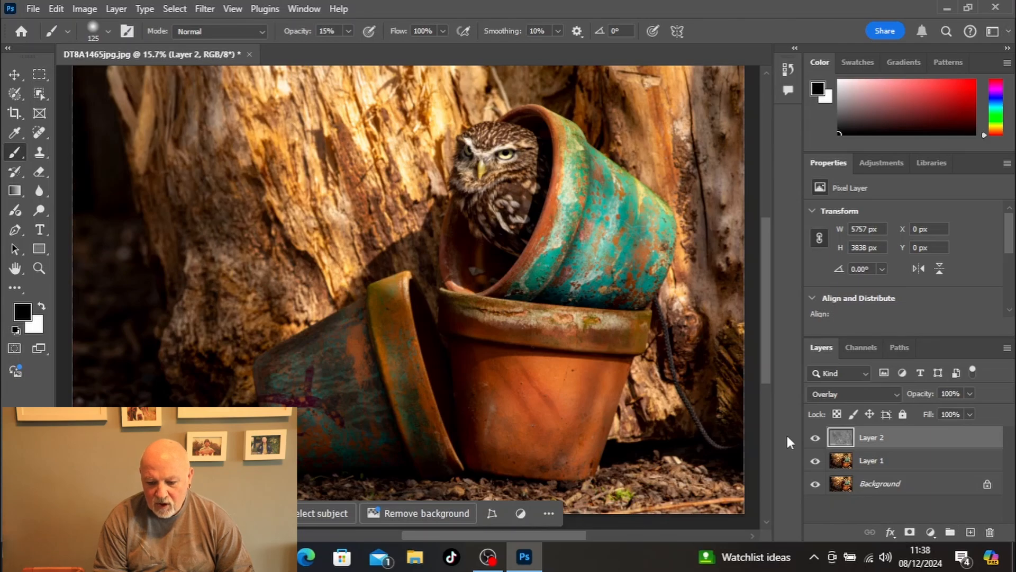
Step: Compare the photo with and without the dodging and burning on Layer 2, leaving the layer visible
click(815, 439)
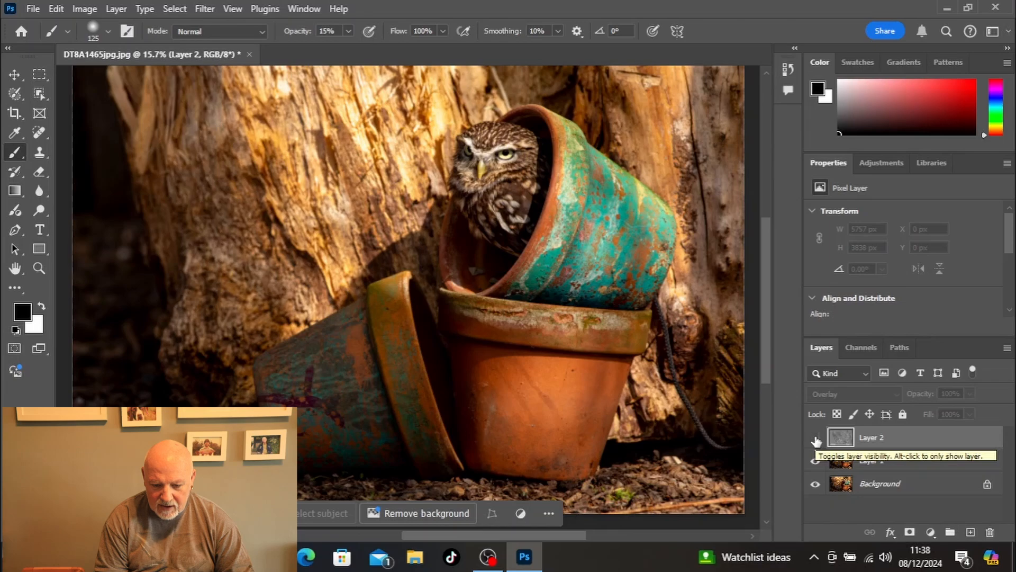
click(815, 439)
click(814, 439)
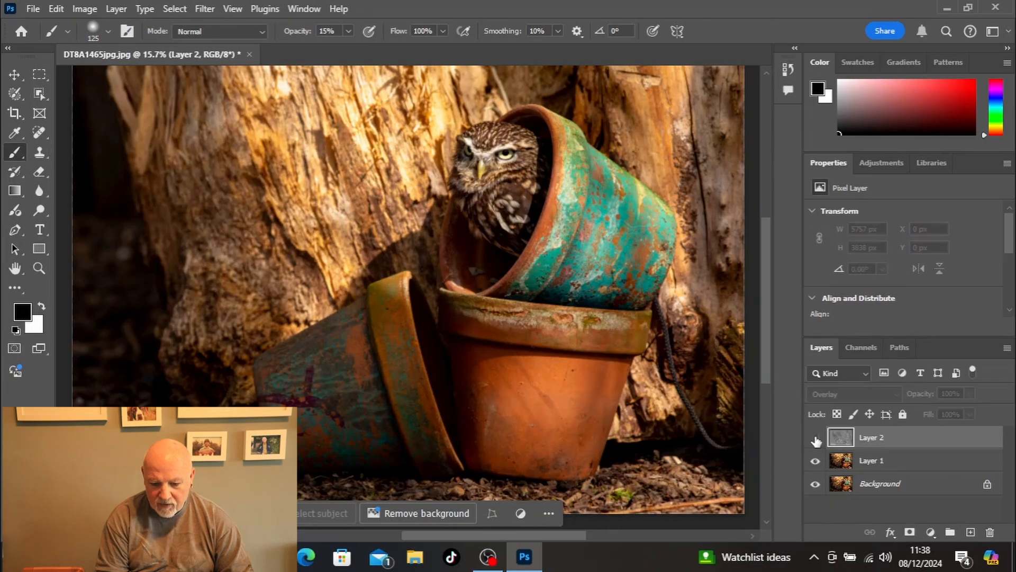
click(815, 439)
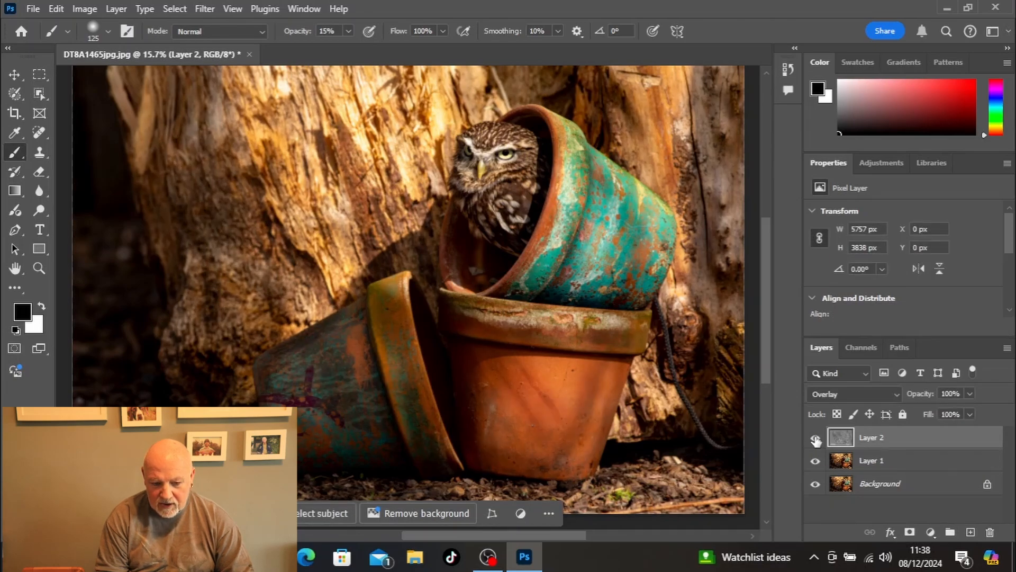
click(814, 439)
click(815, 438)
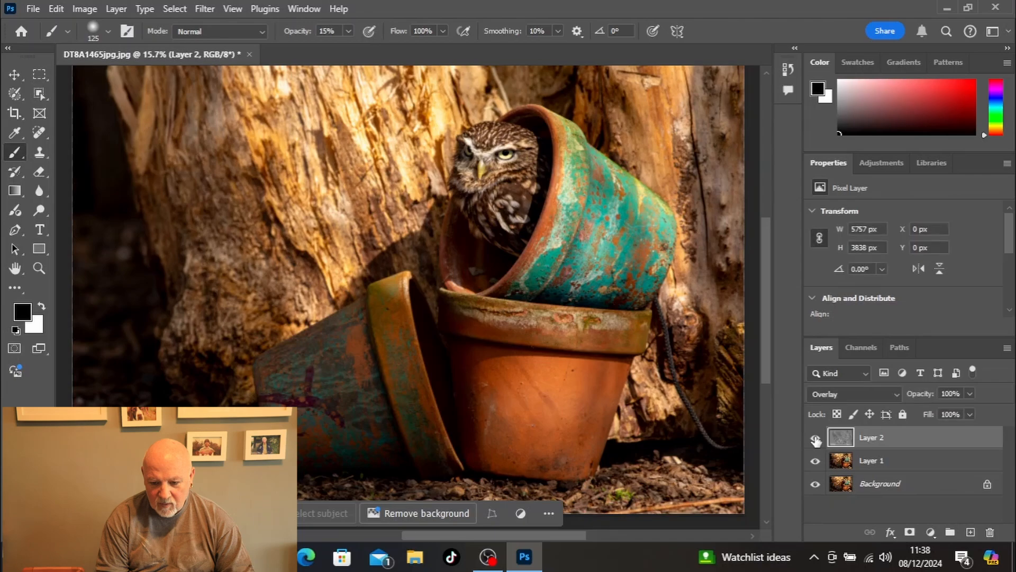
click(815, 439)
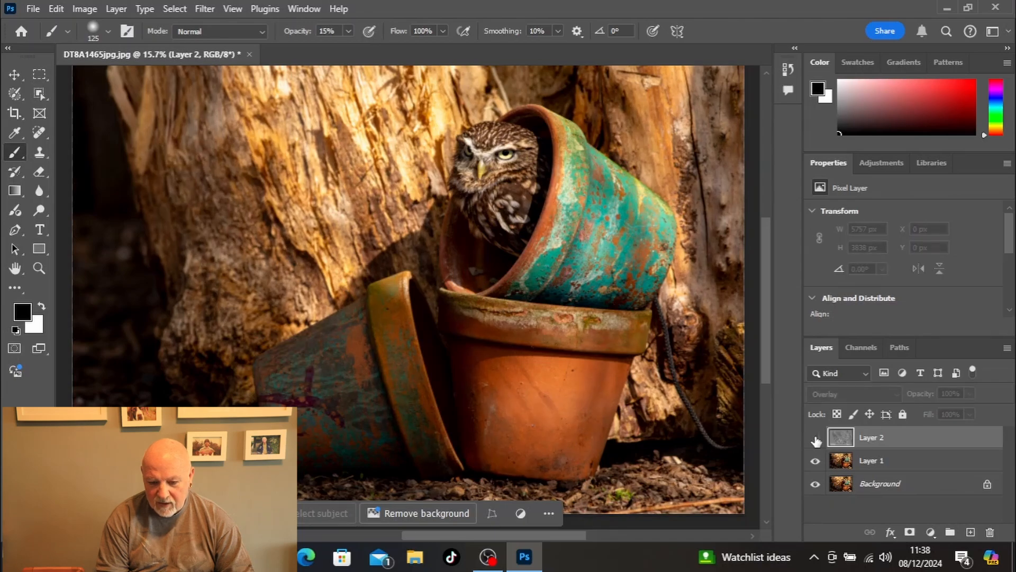
click(815, 438)
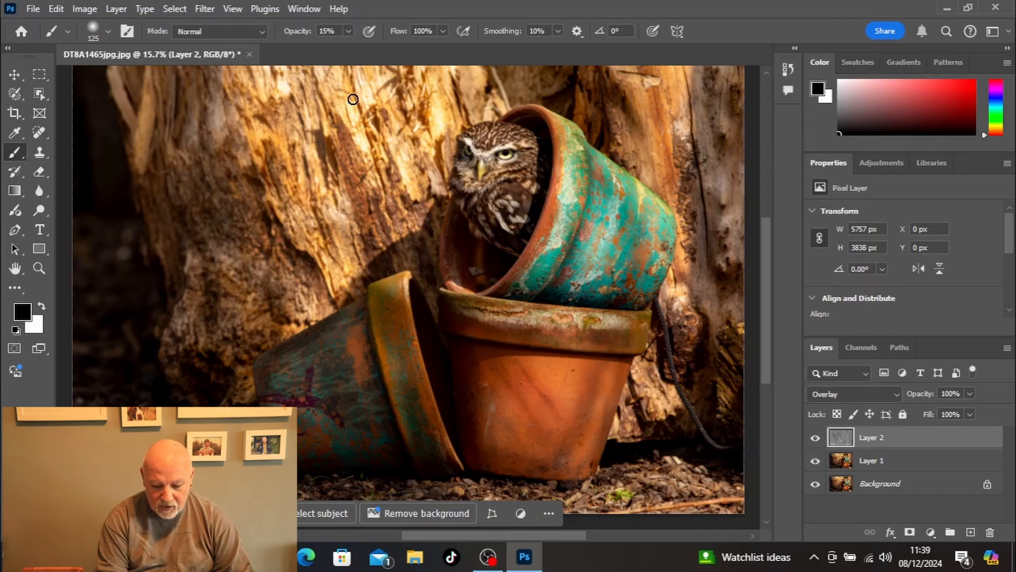
Step: Enlarge the brush to 1200 px and darken the bright tree trunk behind the pots by painting black
key(bracketright)
key(bracketright)
key(bracketright)
key(bracketright)
key(bracketright)
key(bracketright)
key(bracketright)
key(bracketright)
key(bracketright)
key(bracketright)
key(bracketright)
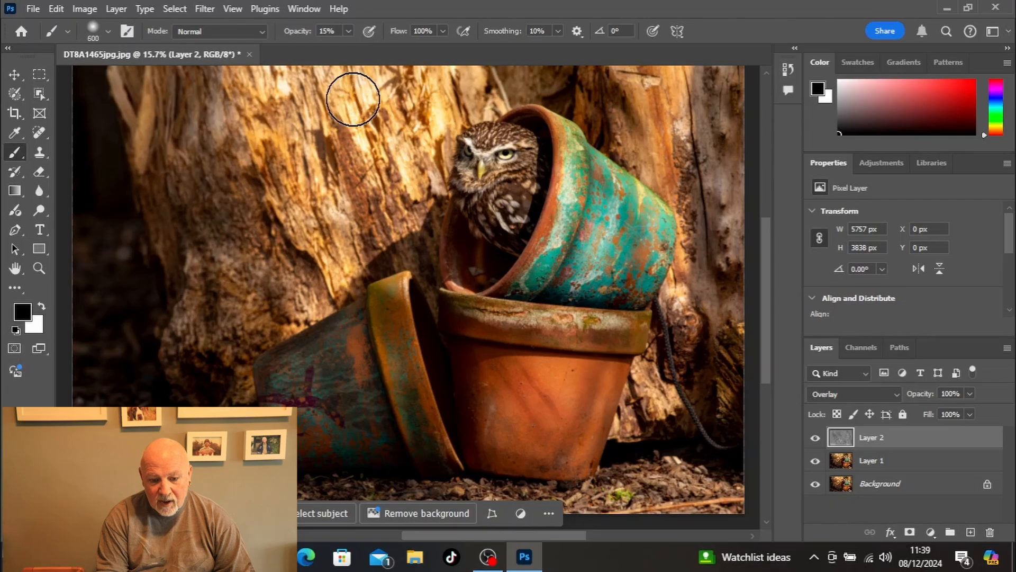
key(bracketright)
key(bracketright)
key(bracketright)
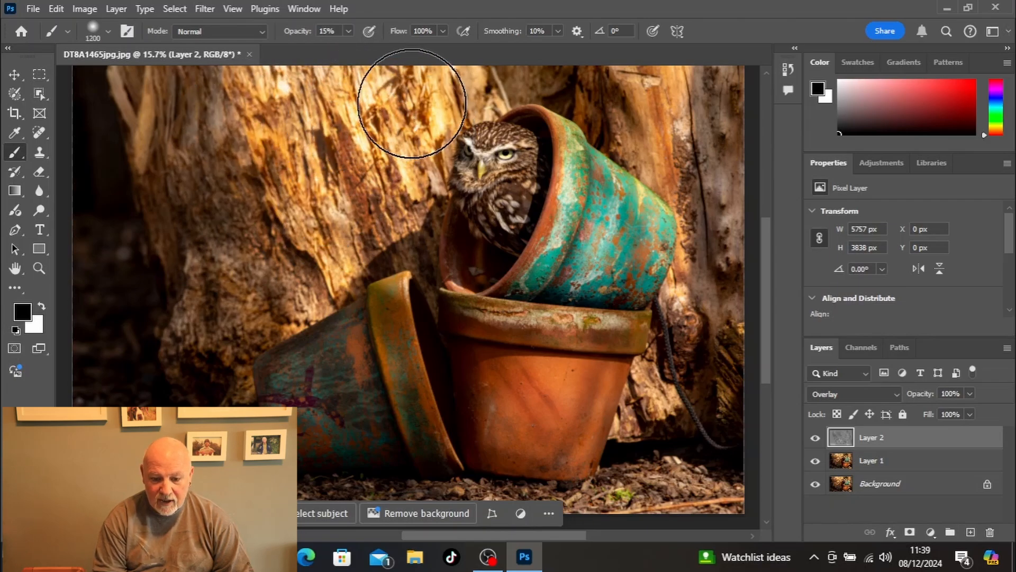
mouse_move(426, 95)
mouse_down()
mouse_move(219, 124)
mouse_move(303, 243)
mouse_move(268, 277)
mouse_up()
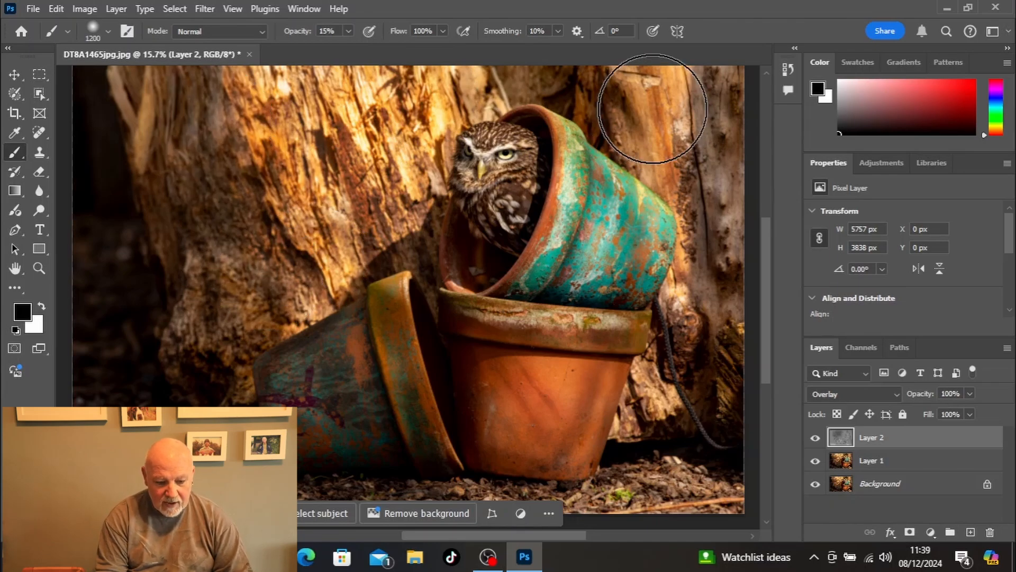
Step: Brighten the owl and the fallen pot by painting white, lowering the brush opacity to 5% for the subtler strokes
key(x)
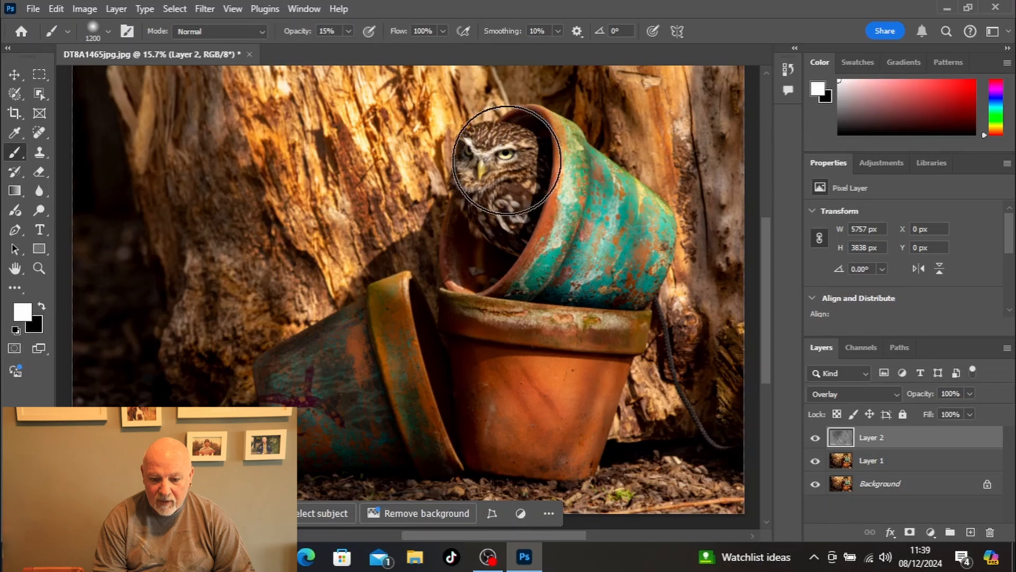
drag(502, 162, 500, 188)
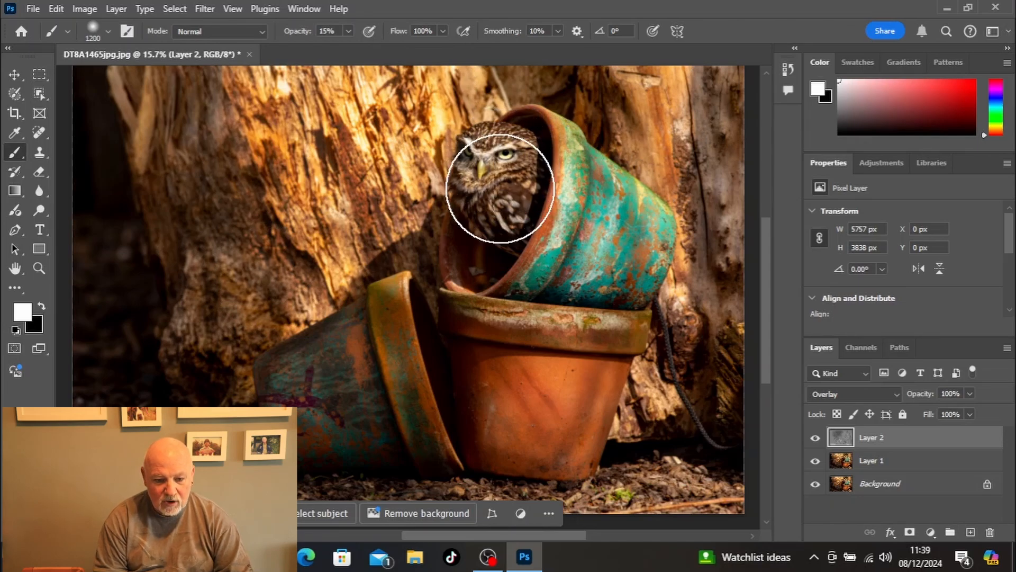
click(349, 32)
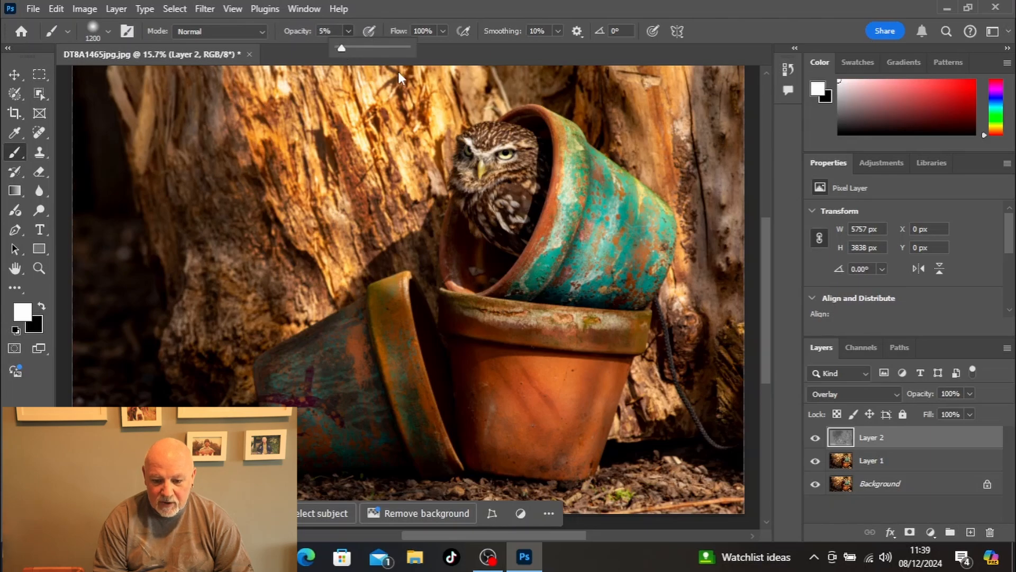
click(485, 154)
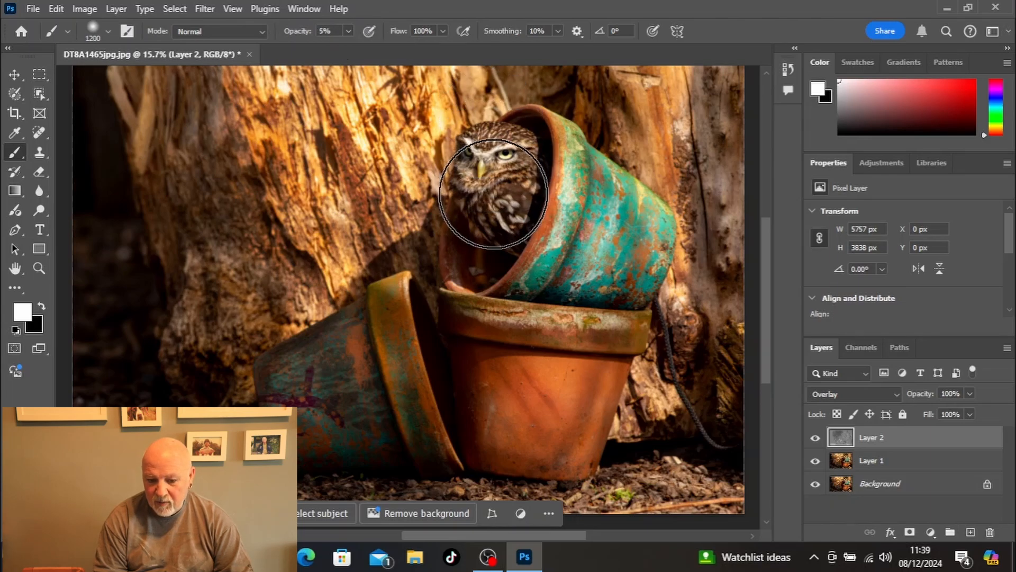
mouse_move(492, 168)
mouse_down()
mouse_move(491, 235)
mouse_move(504, 212)
mouse_up()
mouse_move(356, 392)
mouse_down()
mouse_move(318, 391)
mouse_move(340, 414)
mouse_move(319, 386)
mouse_move(344, 423)
mouse_move(324, 389)
mouse_up()
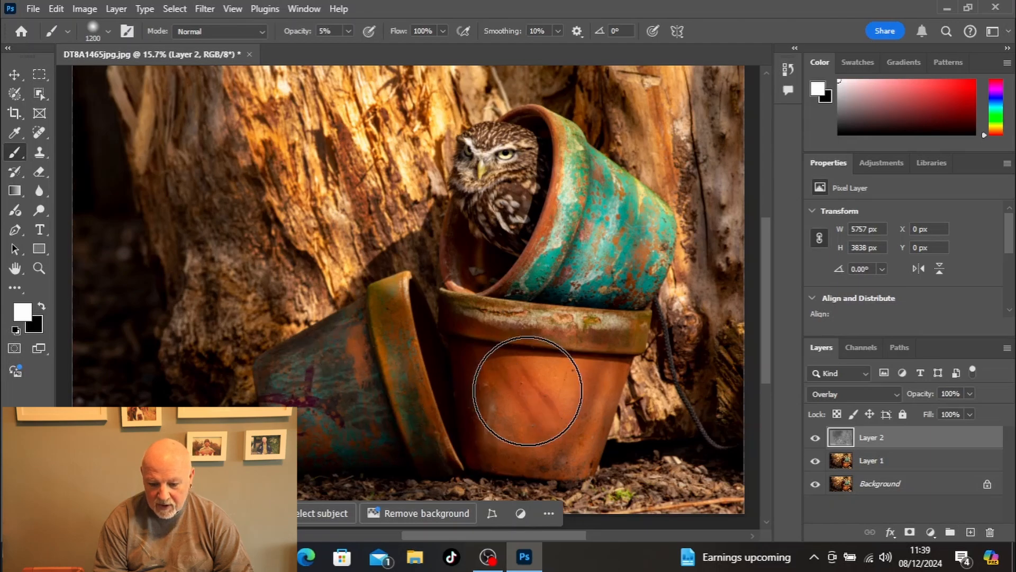
Step: Brighten the front of the upright terracotta pot by painting white, and set the brush opacity to 15%
mouse_move(527, 391)
mouse_down()
mouse_move(578, 394)
mouse_move(516, 416)
mouse_move(534, 406)
mouse_up()
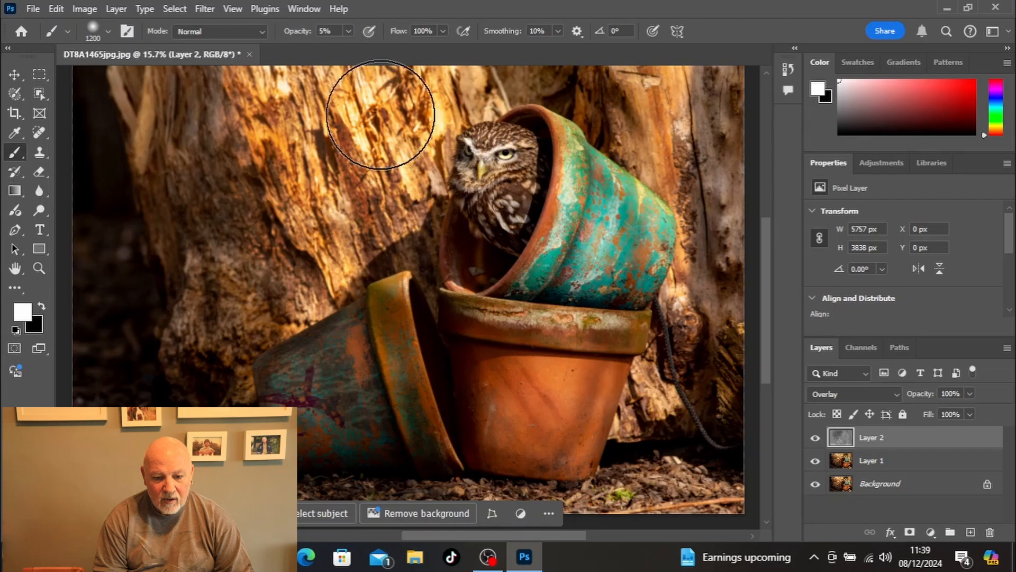
click(347, 31)
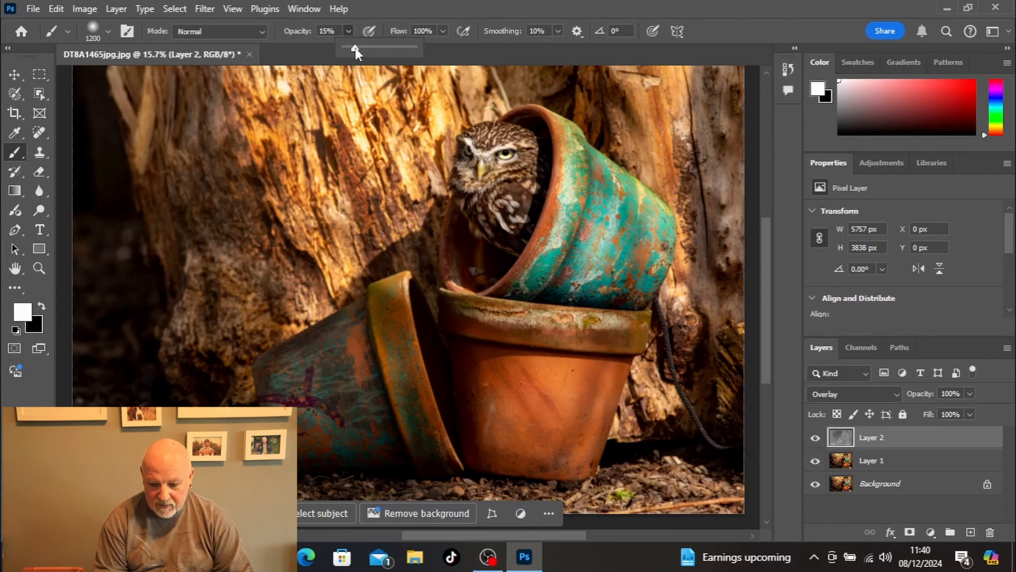
Step: Compare the photo with and without Layer 2 several times, leaving the layer visible
click(815, 440)
click(815, 439)
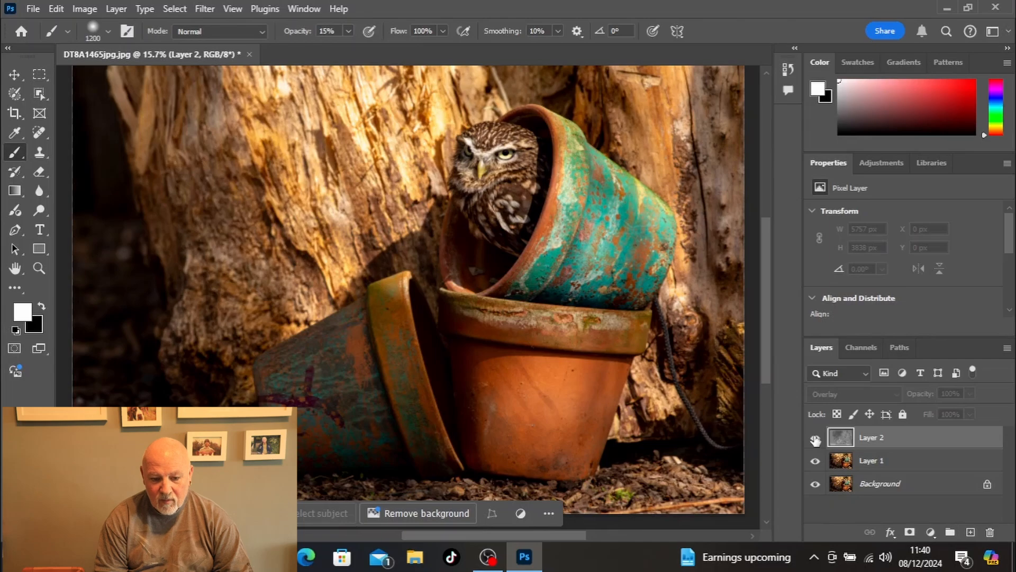
click(815, 439)
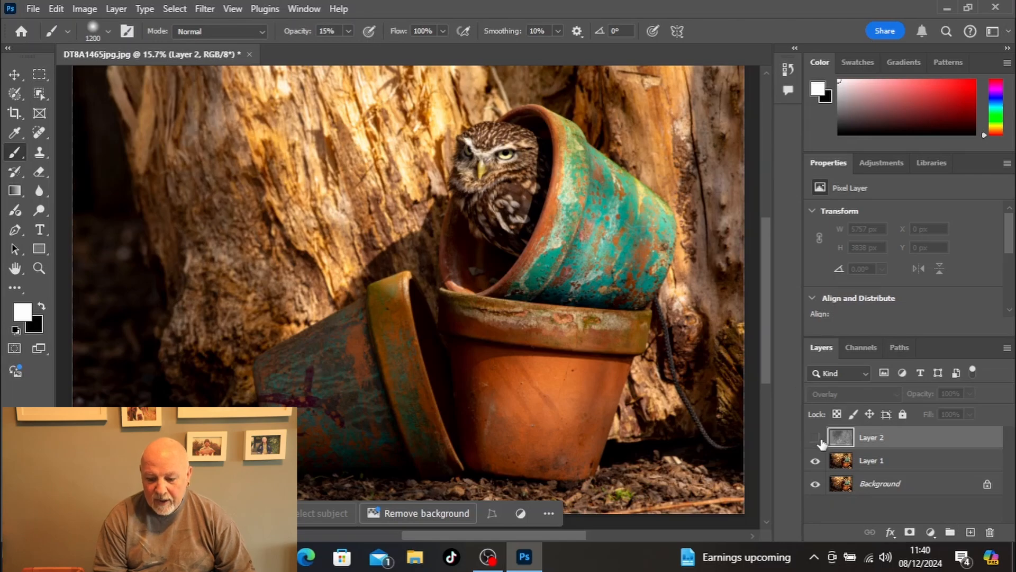
click(815, 439)
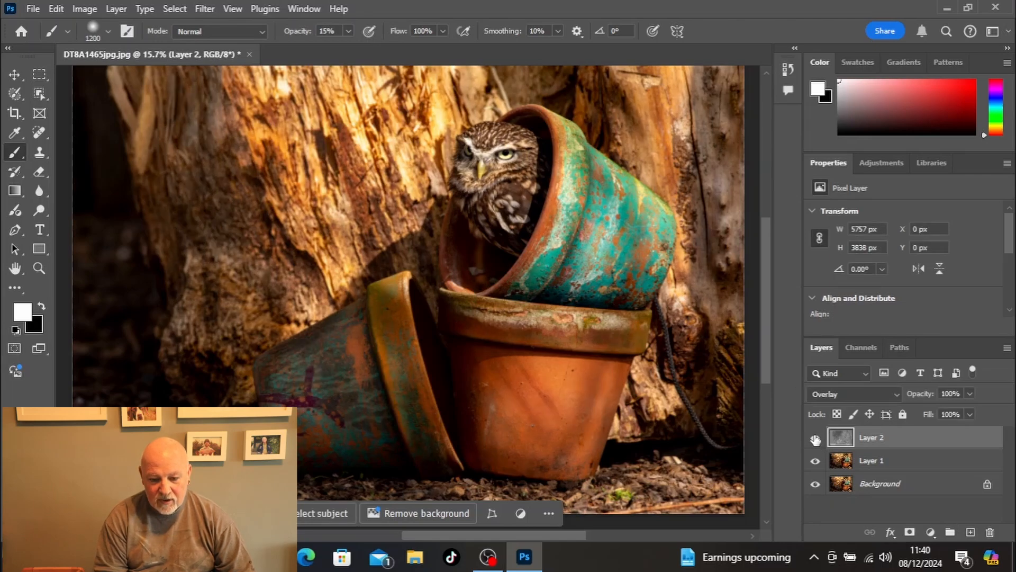
click(815, 438)
click(815, 438)
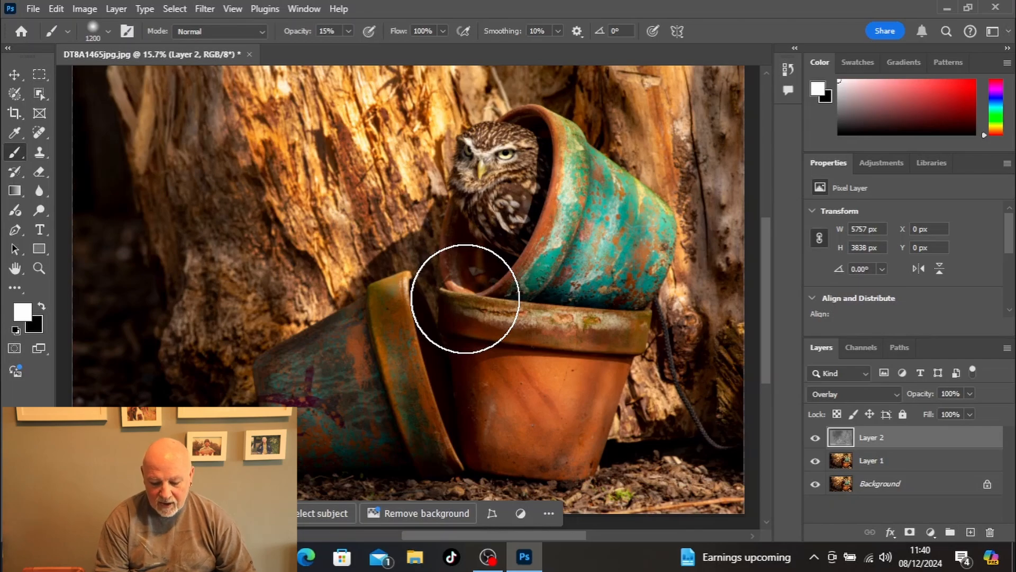
key(m)
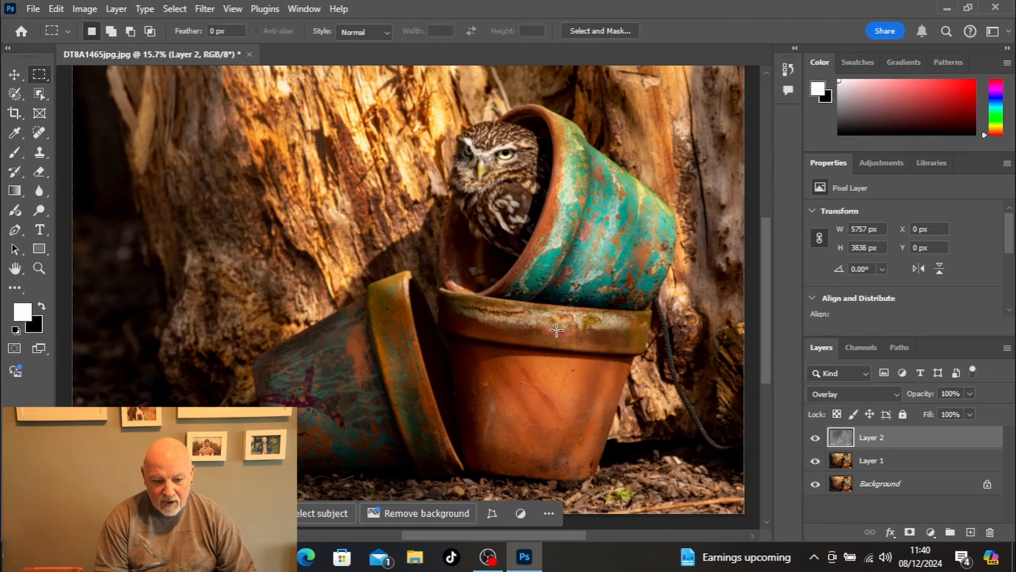
drag(163, 88, 652, 466)
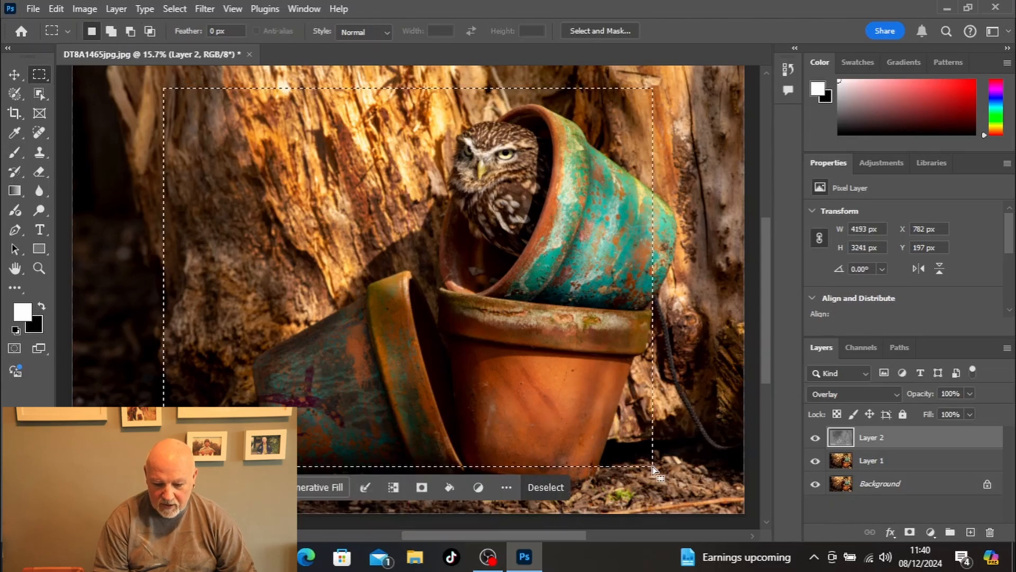
click(564, 488)
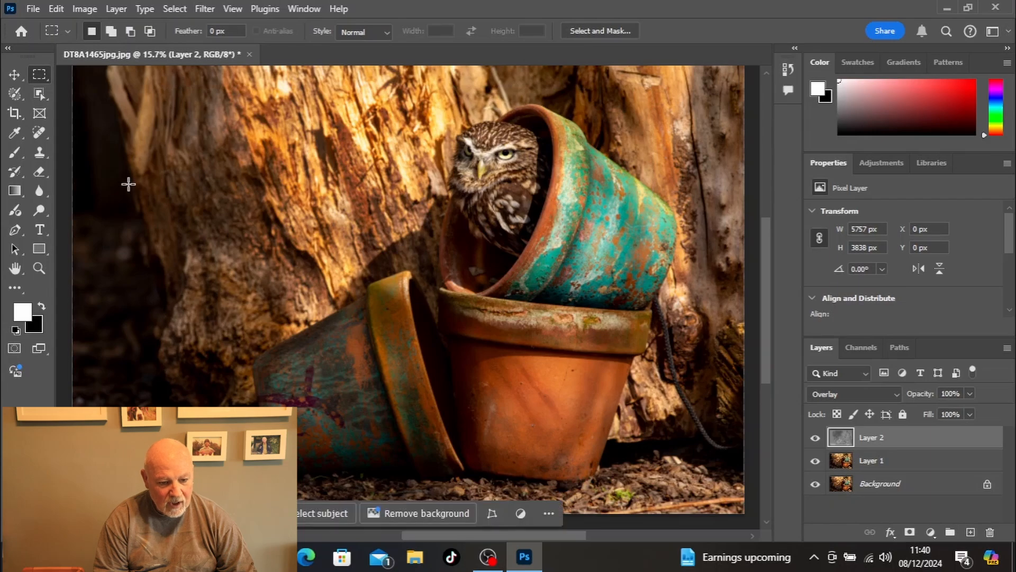
Step: Make an elliptical selection about 2927 by 3266 px around the owl and pots with the Elliptical Marquee tool
right_click(46, 79)
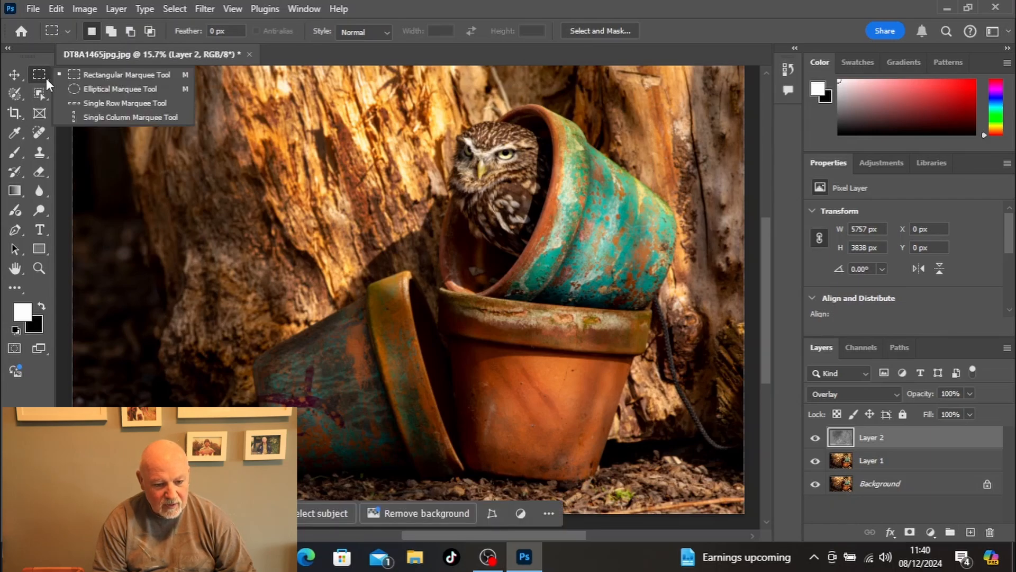
click(89, 90)
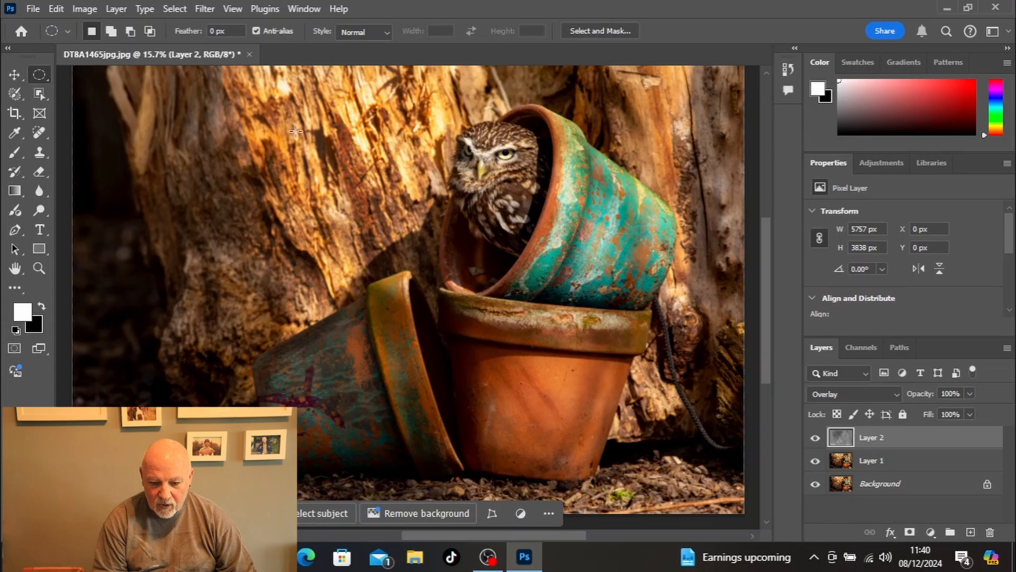
drag(303, 109, 642, 489)
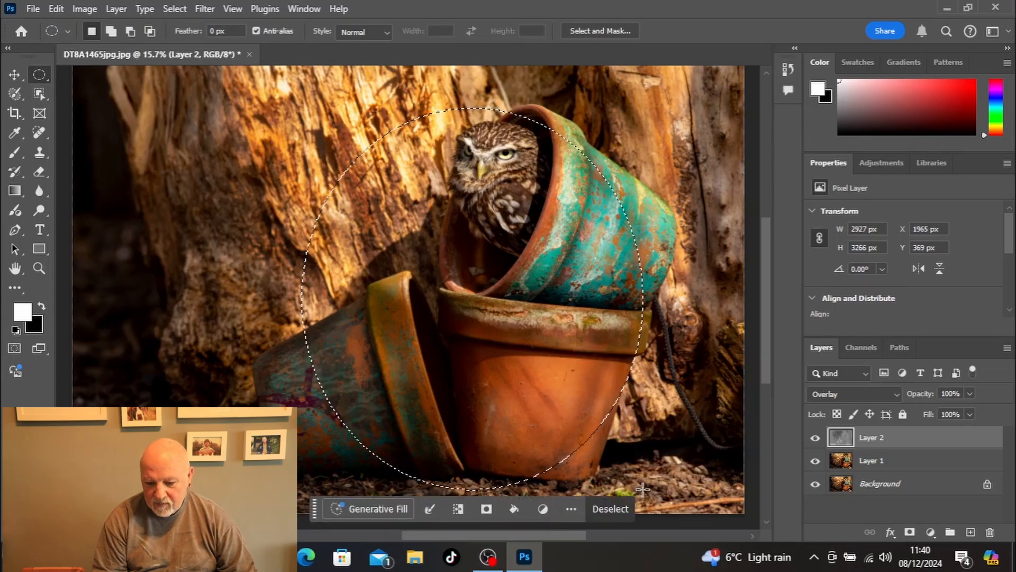
Step: Feather the elliptical selection with a radius of 200 pixels
right_click(641, 488)
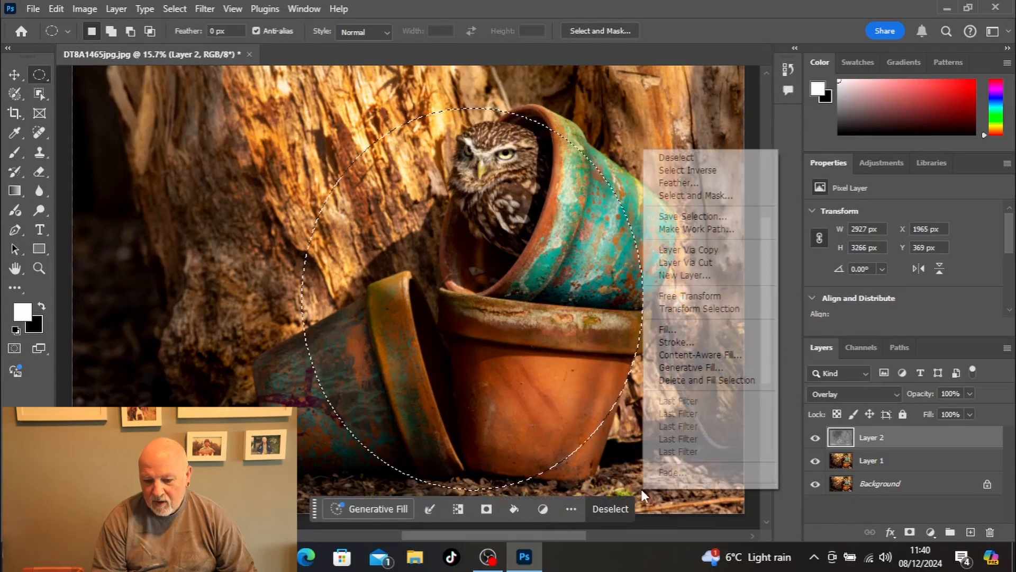
click(678, 183)
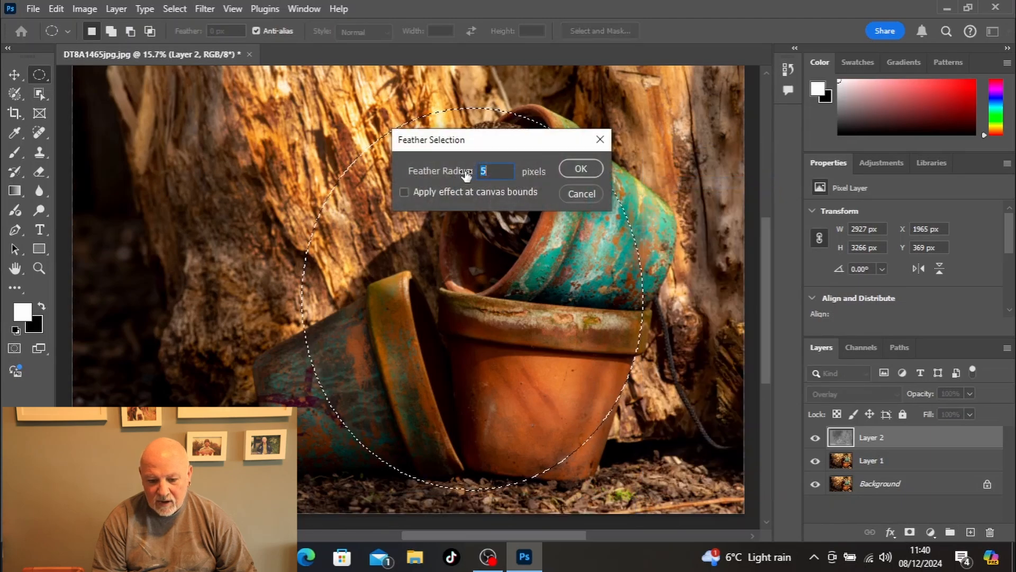
text(52)
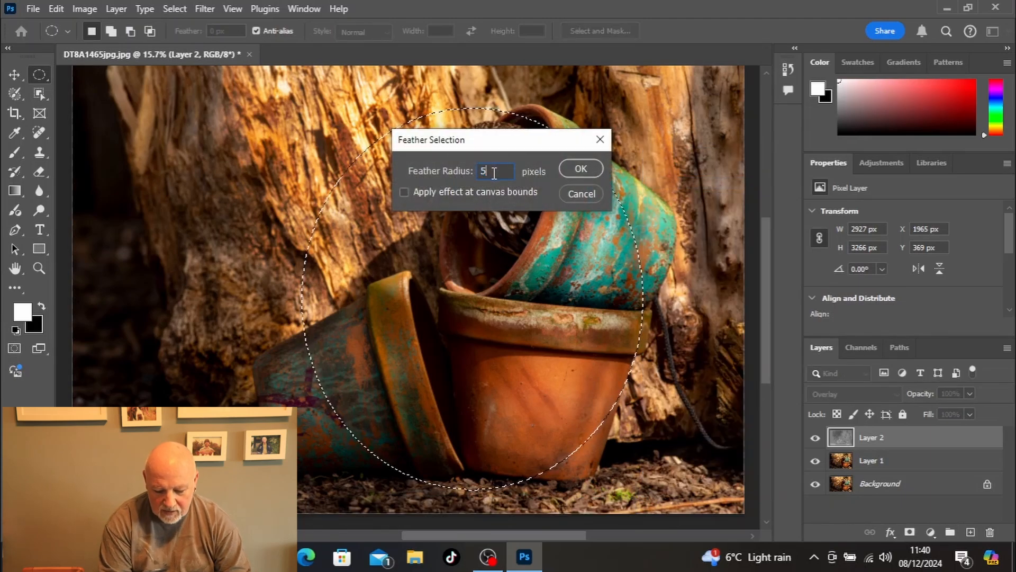
text(0)
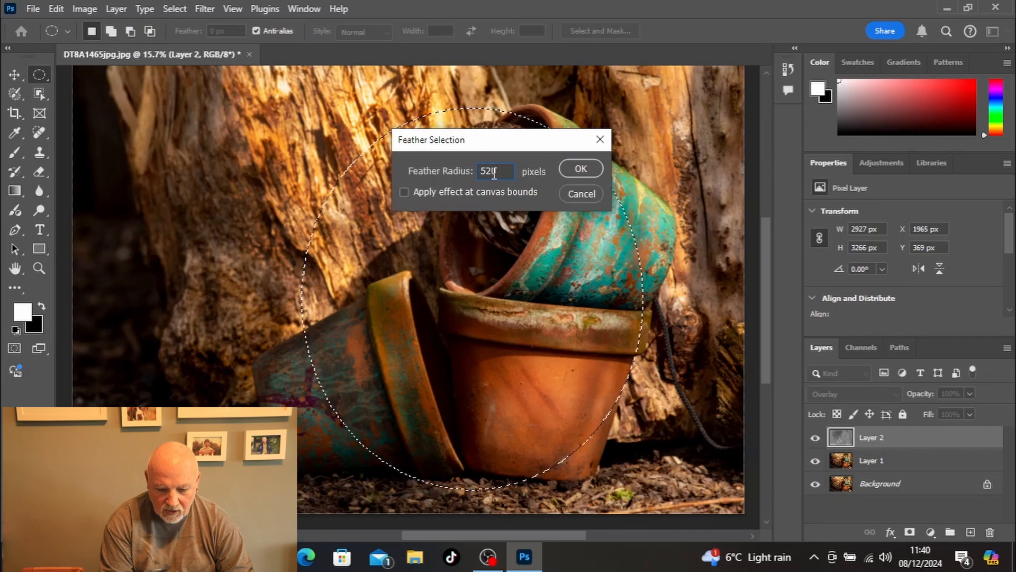
key(BackSpace)
key(BackSpace)
text(200)
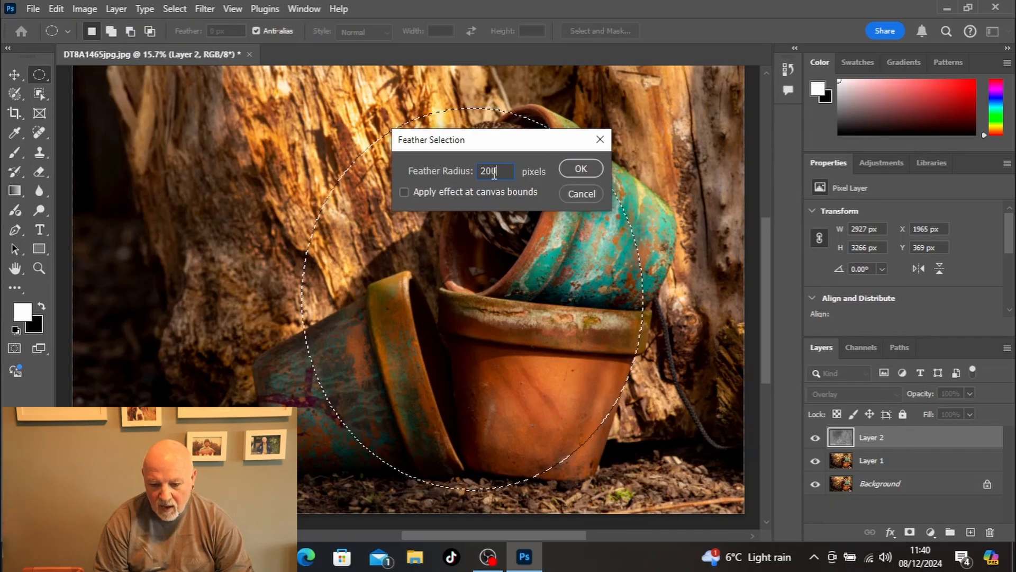
click(593, 170)
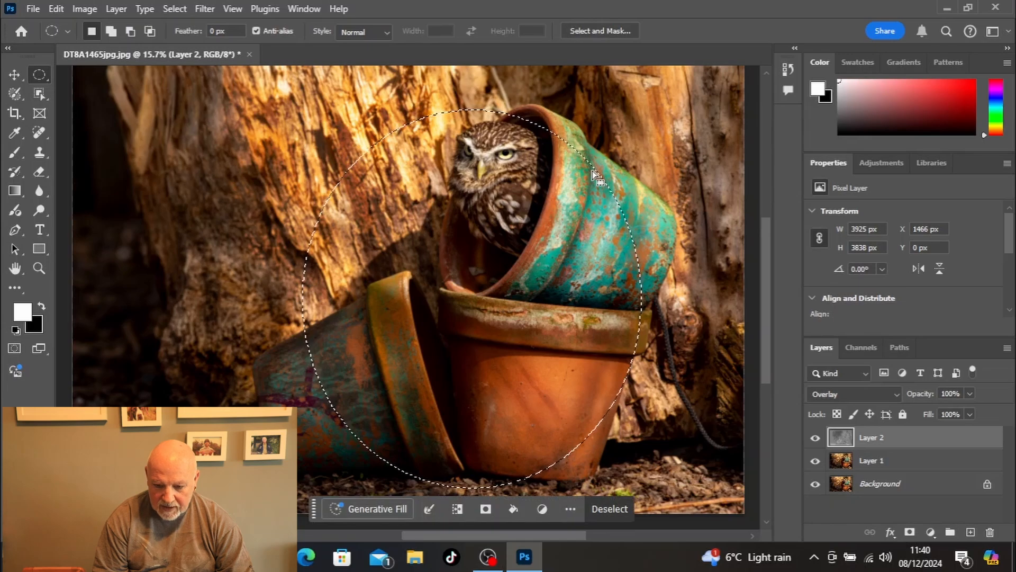
Step: Invert the selection and darken the surroundings with Levels, setting the white output level to 238
right_click(593, 175)
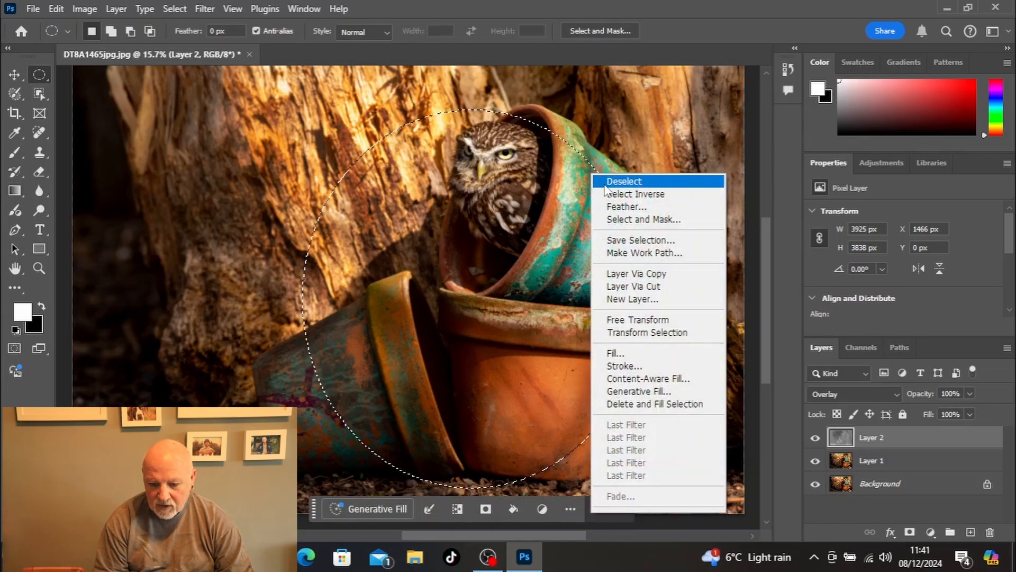
click(612, 195)
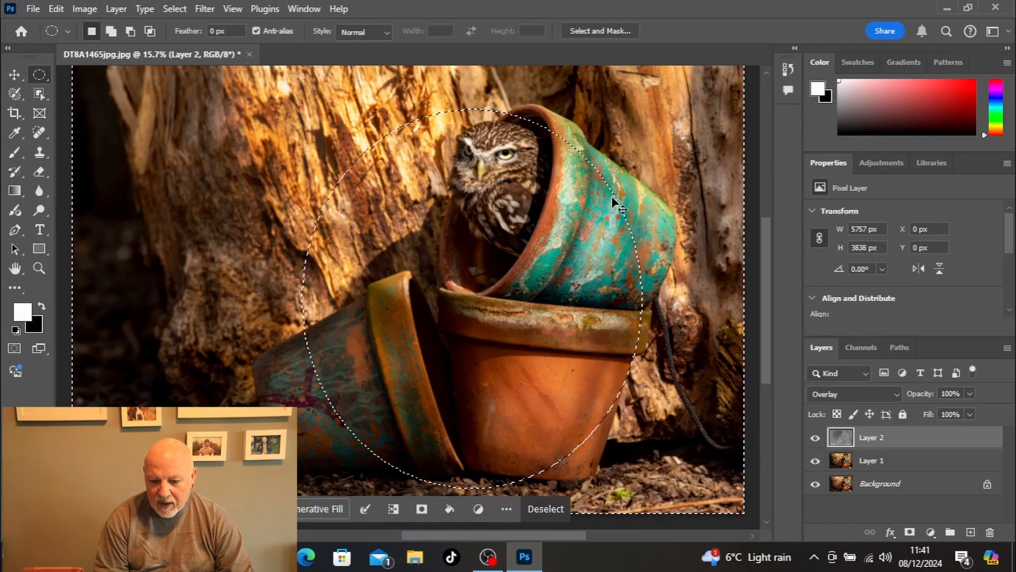
key(ctrl+l)
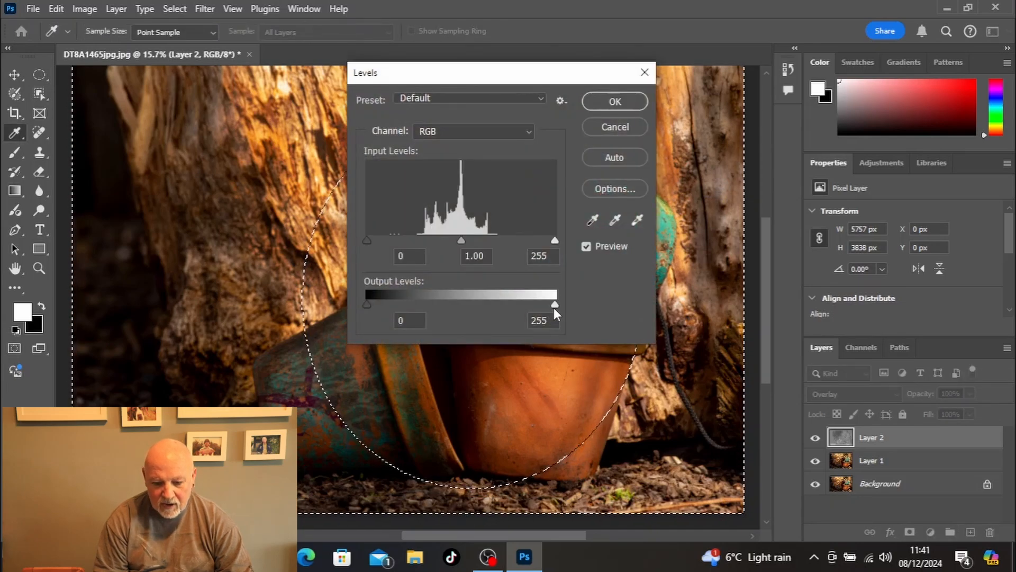
mouse_move(554, 305)
mouse_down()
mouse_move(412, 299)
mouse_move(560, 313)
mouse_move(542, 305)
mouse_up()
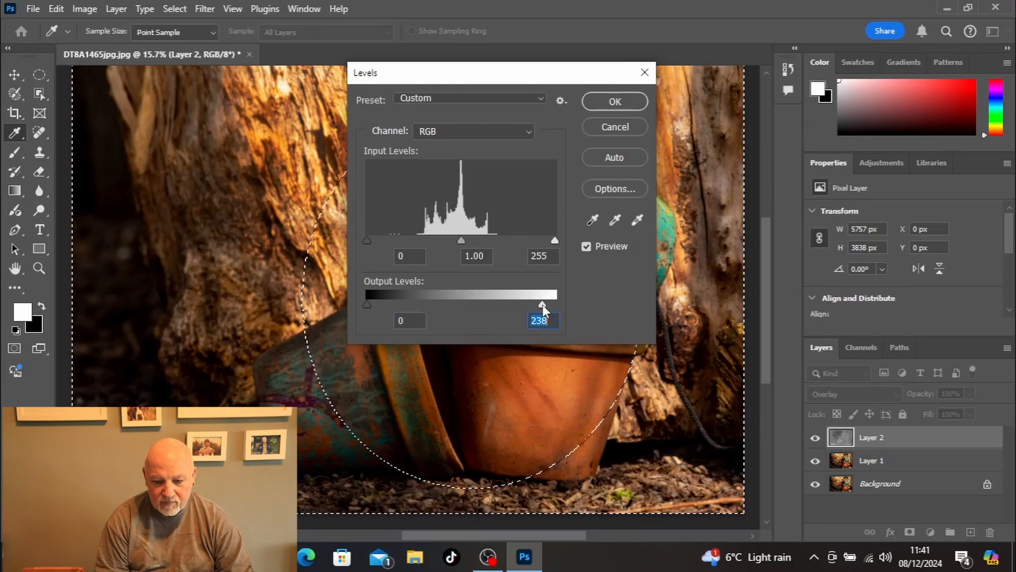
click(621, 105)
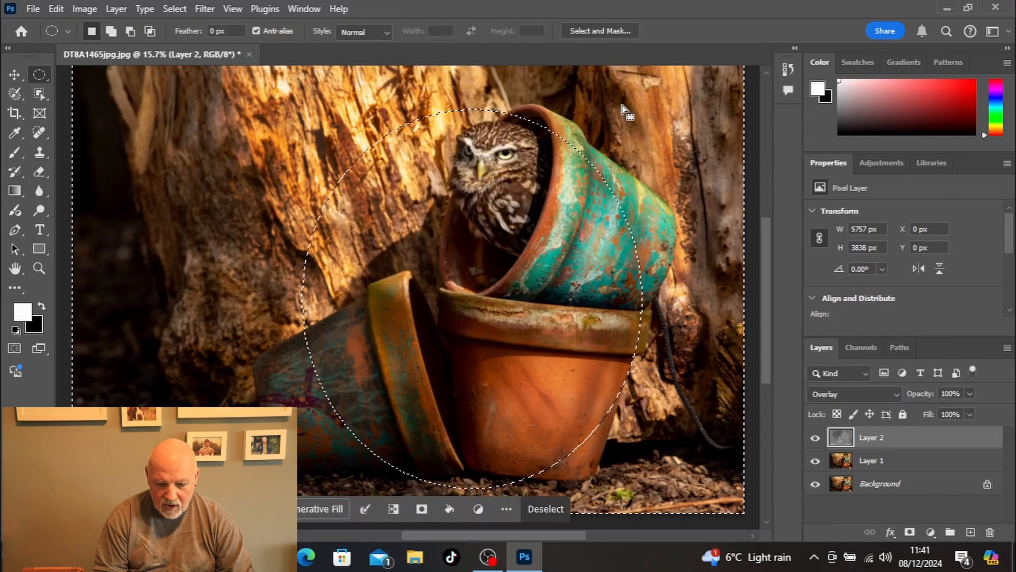
Step: Invert the selection back to the ellipse, brighten it with Levels using a white input level of 250, and deselect
right_click(622, 107)
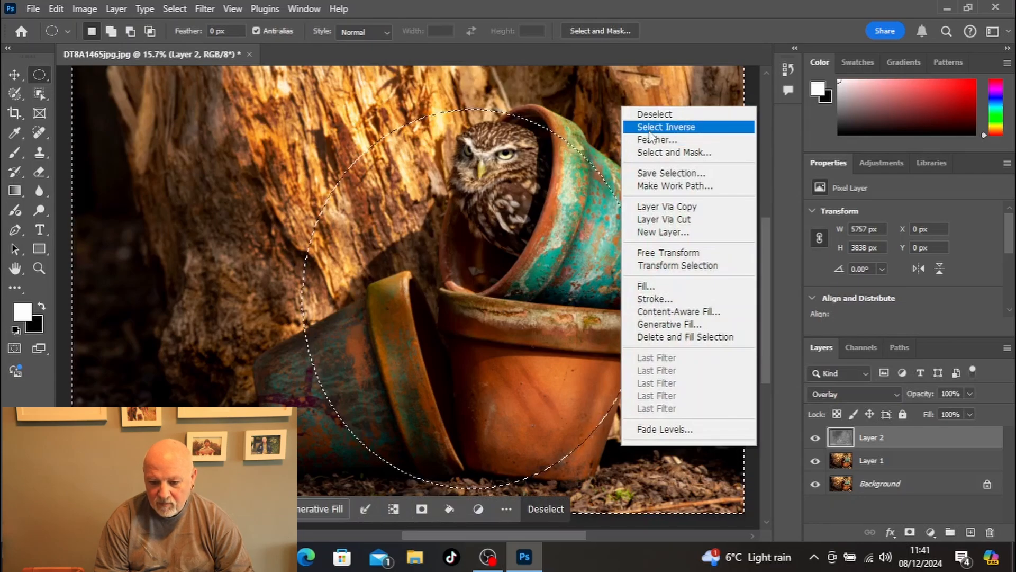
click(651, 128)
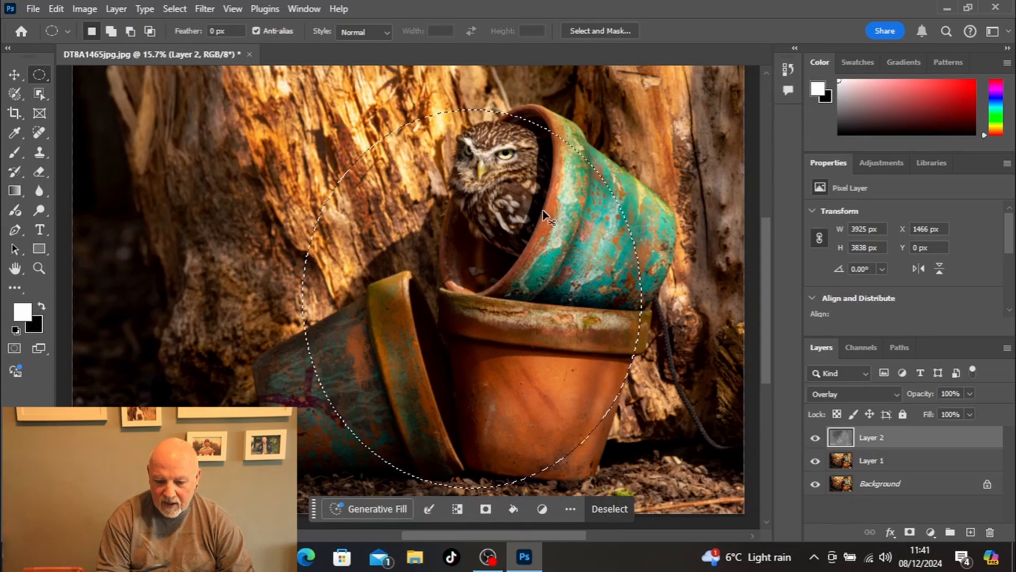
key(ctrl+l)
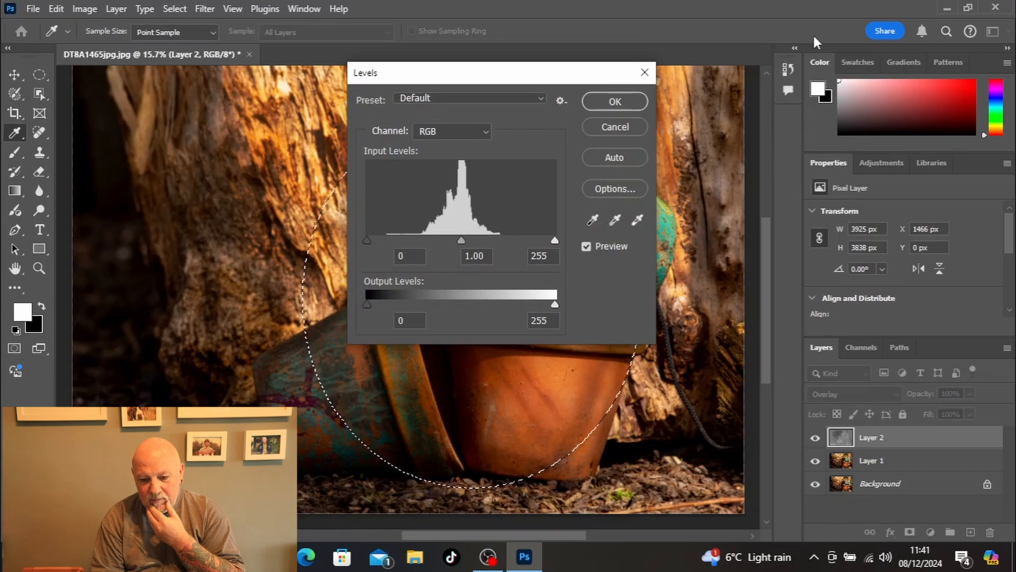
drag(595, 73, 837, 48)
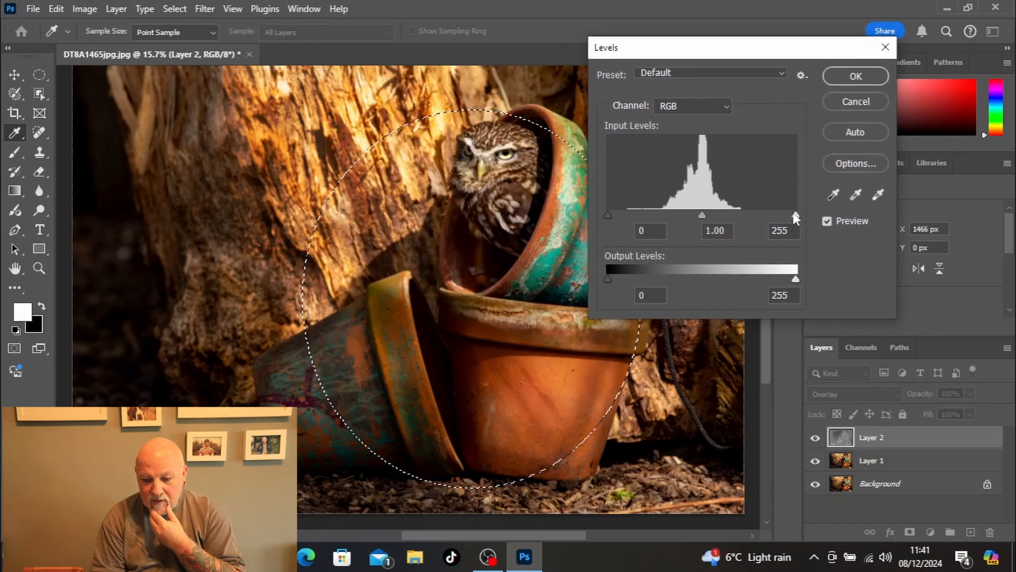
mouse_move(793, 212)
mouse_down()
mouse_move(716, 218)
mouse_move(810, 212)
mouse_move(738, 217)
mouse_move(791, 213)
mouse_up()
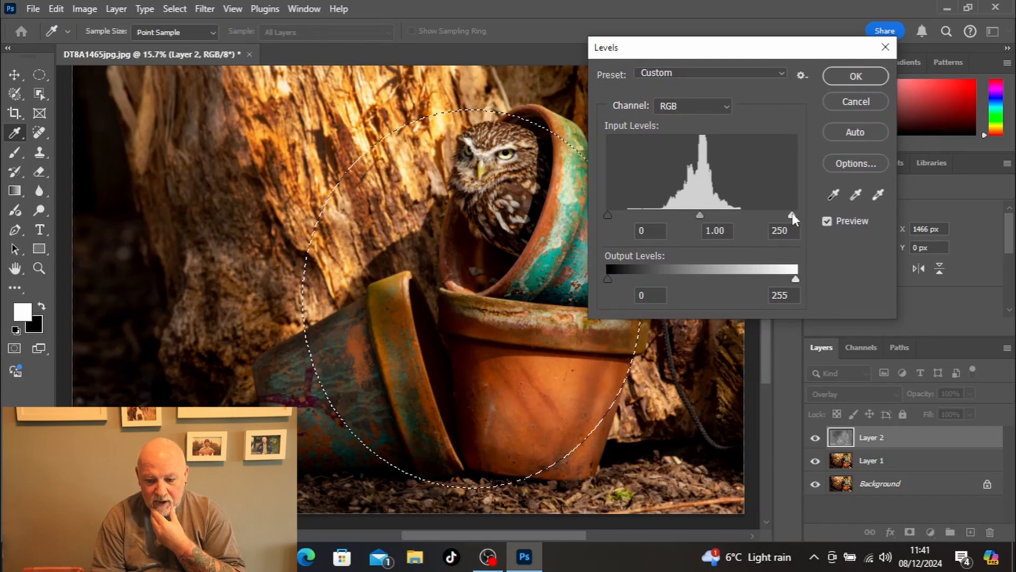
click(858, 77)
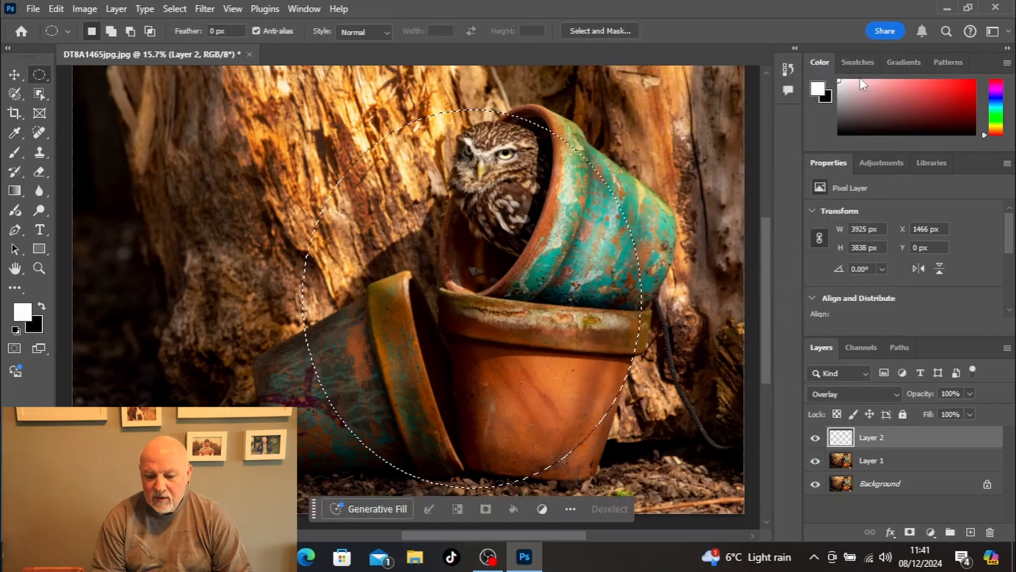
click(618, 507)
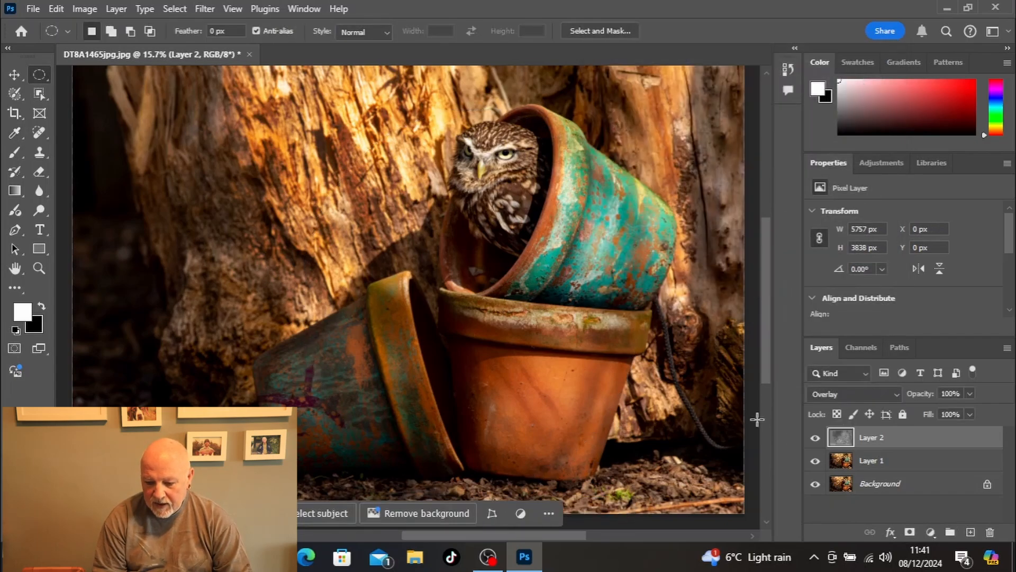
Step: Compare the photo with and without the vignette and dodging on Layer 2, leaving the layer visible
click(815, 439)
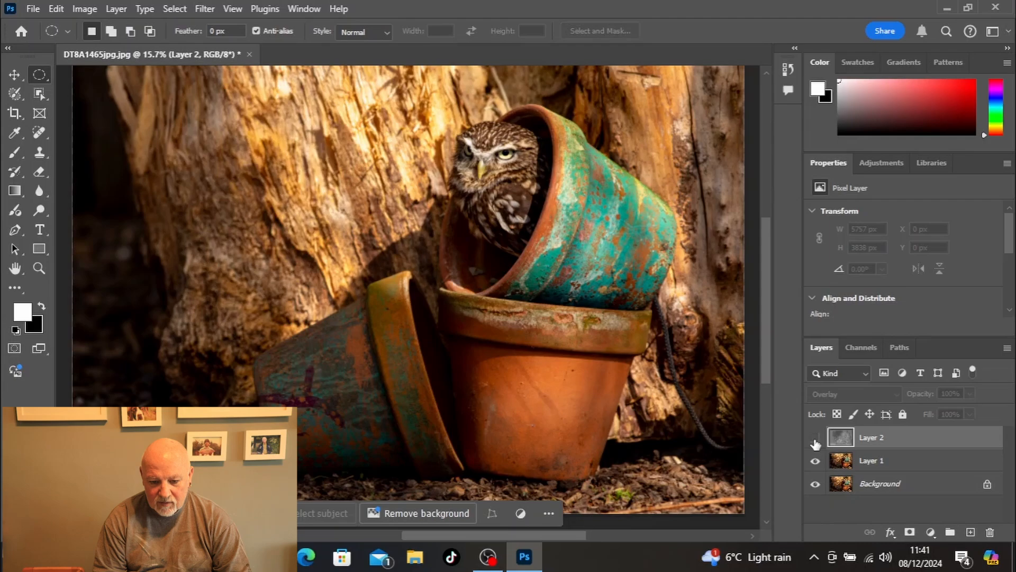
click(815, 439)
click(814, 441)
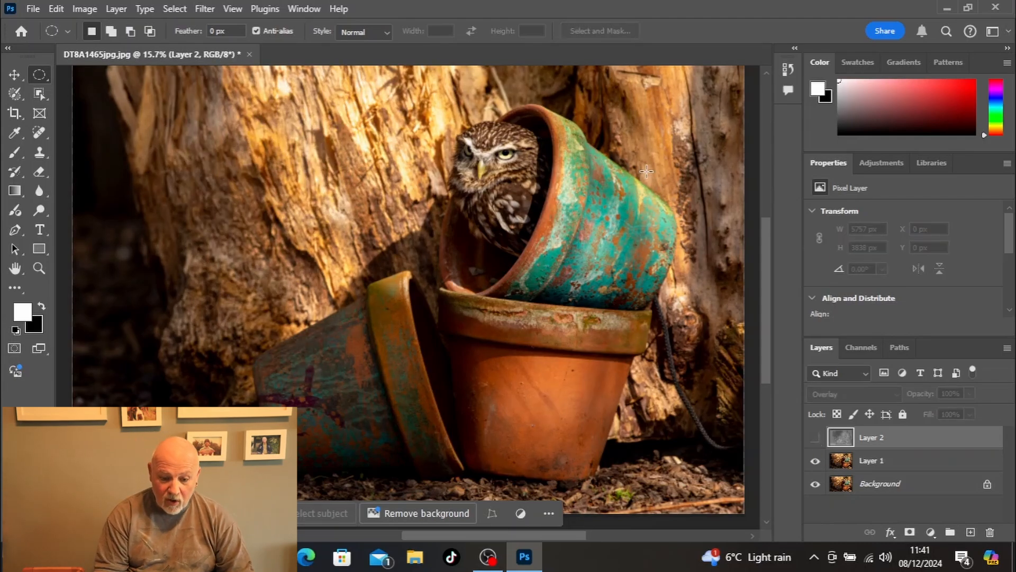
click(814, 438)
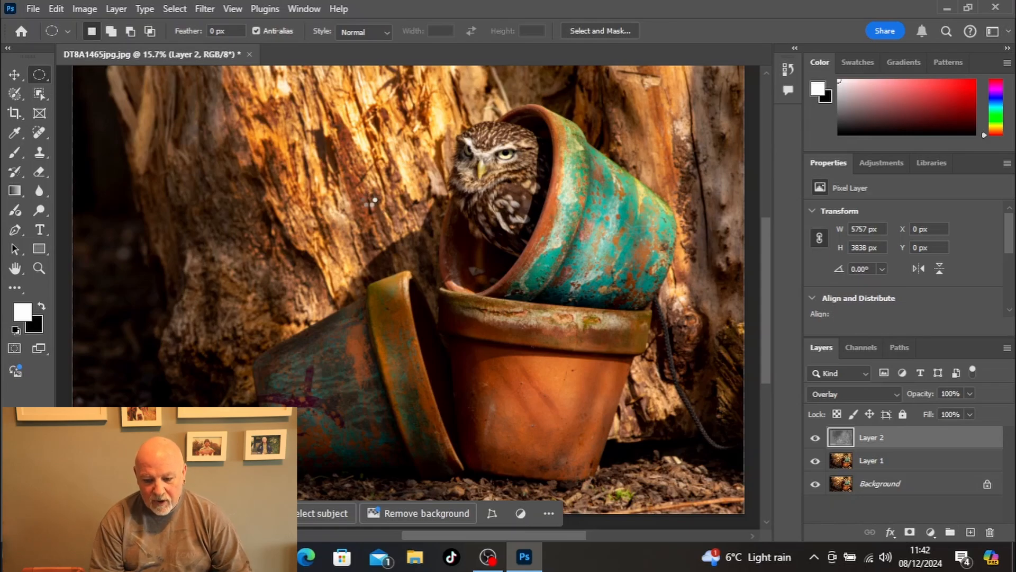
Step: Merge Layer 2 and Layer 1 down into the Background so that a single layer remains
key(ctrl+shift+e)
key(ctrl+j)
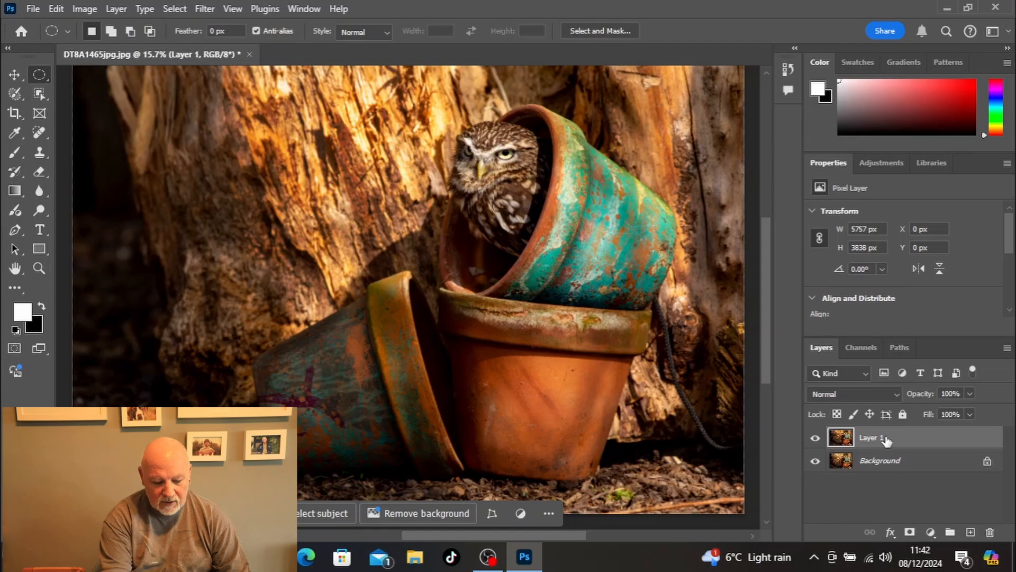
key(ctrl+e)
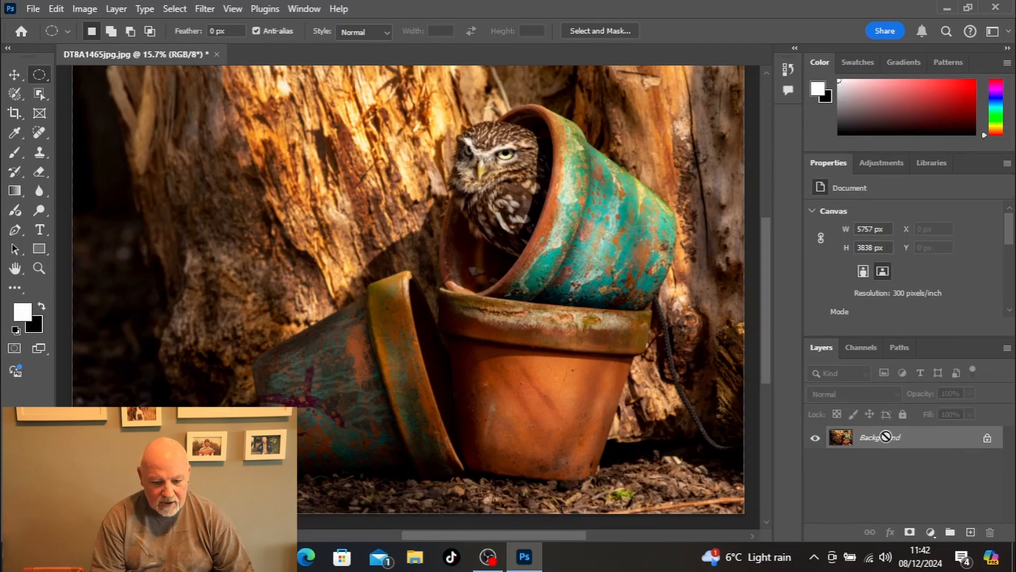
Step: Save the edited photo as a JPEG named DT8A1465jpgdone in the dodge and burn folder, at maximum quality 12
key(ctrl+shift+s)
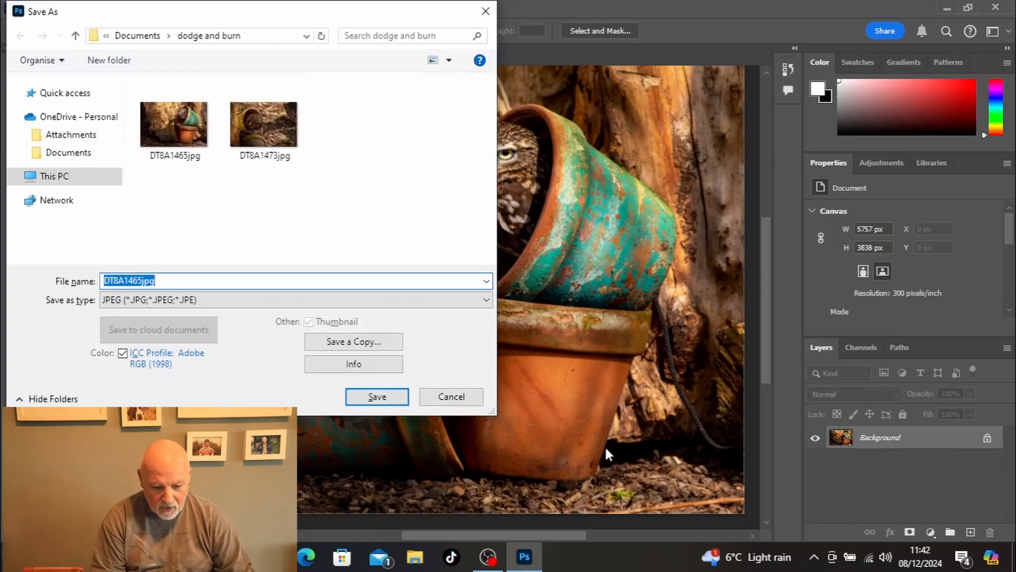
click(358, 286)
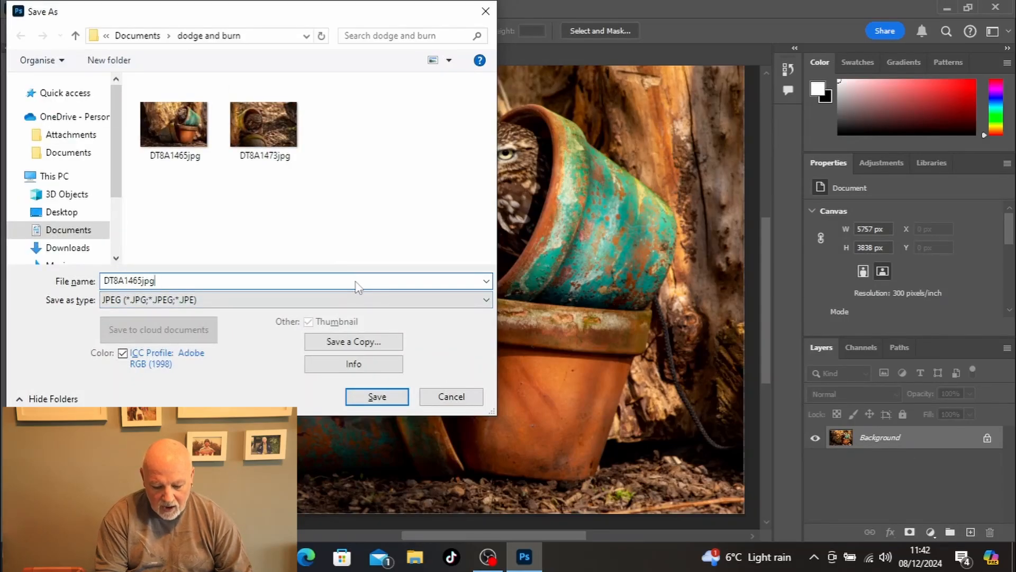
text(done)
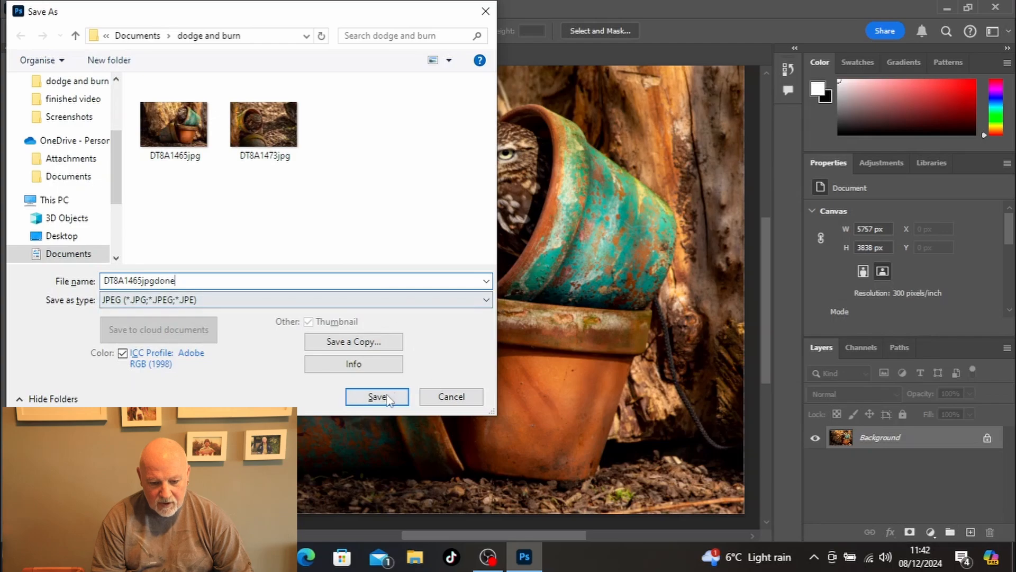
click(387, 397)
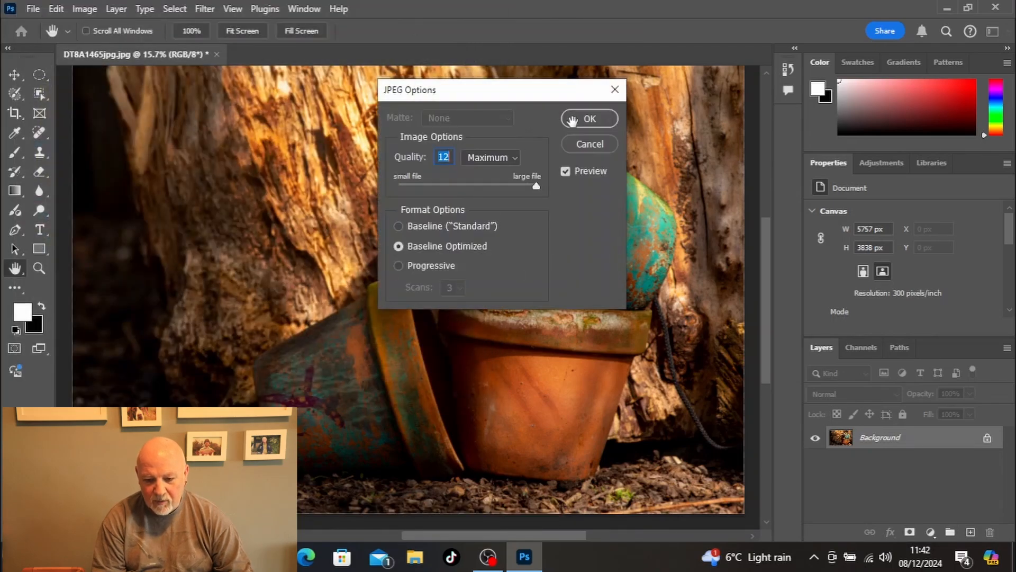
click(582, 119)
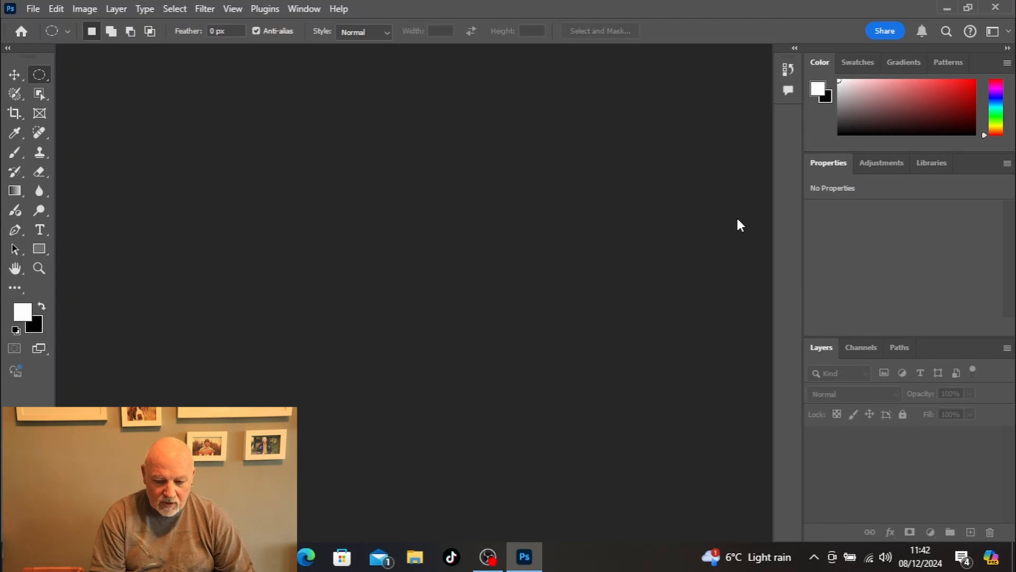
Step: Open the photo DT8A1473jpg from the dodge and burn folder and fit it to the screen
key(ctrl+o)
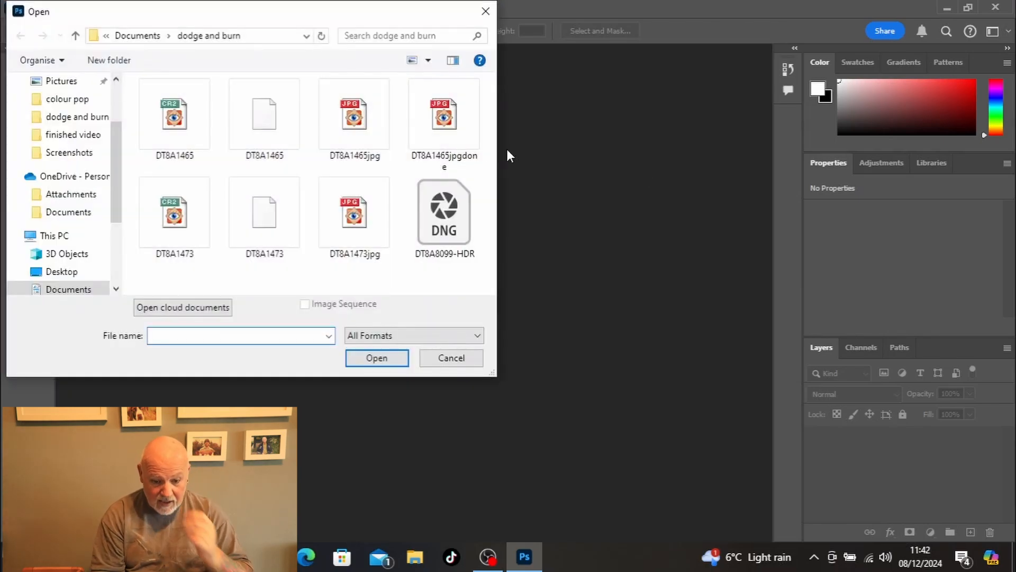
double_click(355, 224)
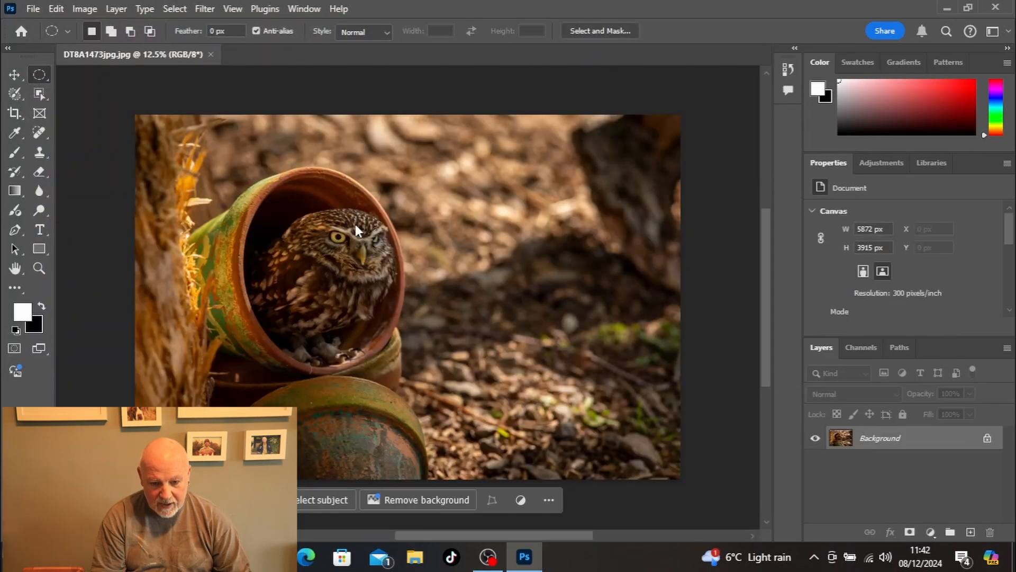
key(z)
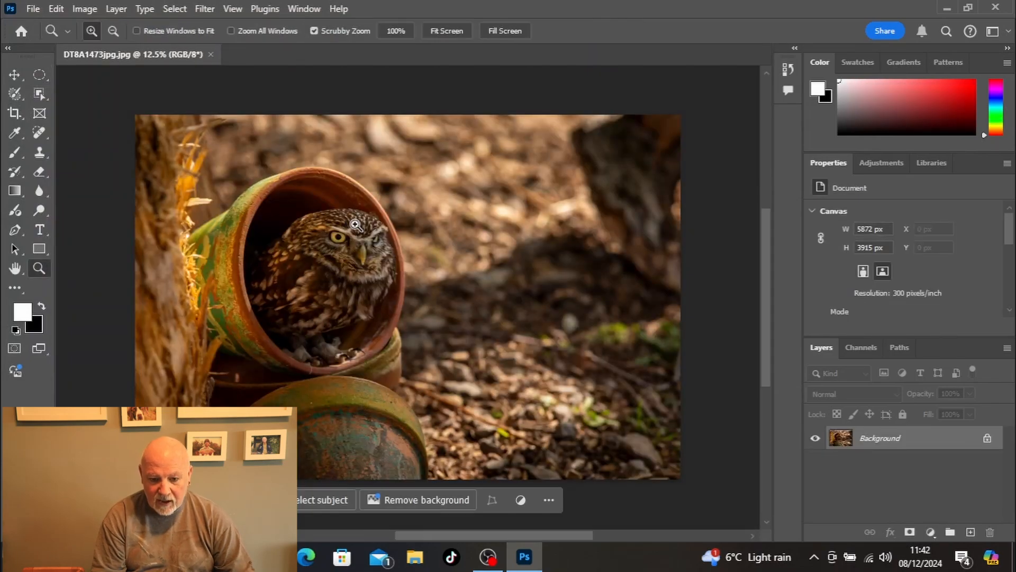
click(458, 32)
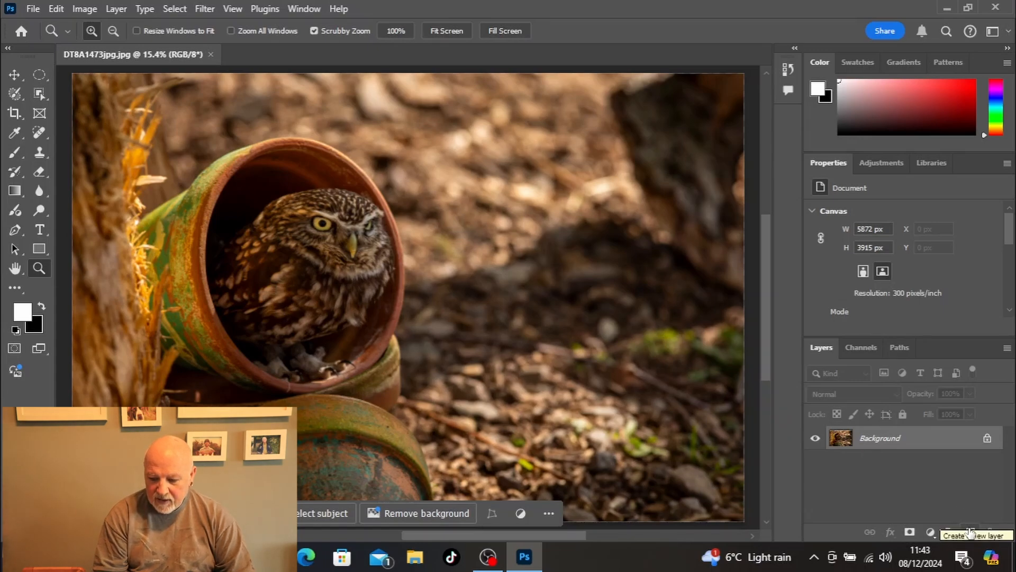
Step: Create a new layer in Overlay mode, filled with the Overlay-neutral 50% gray
key(alt)
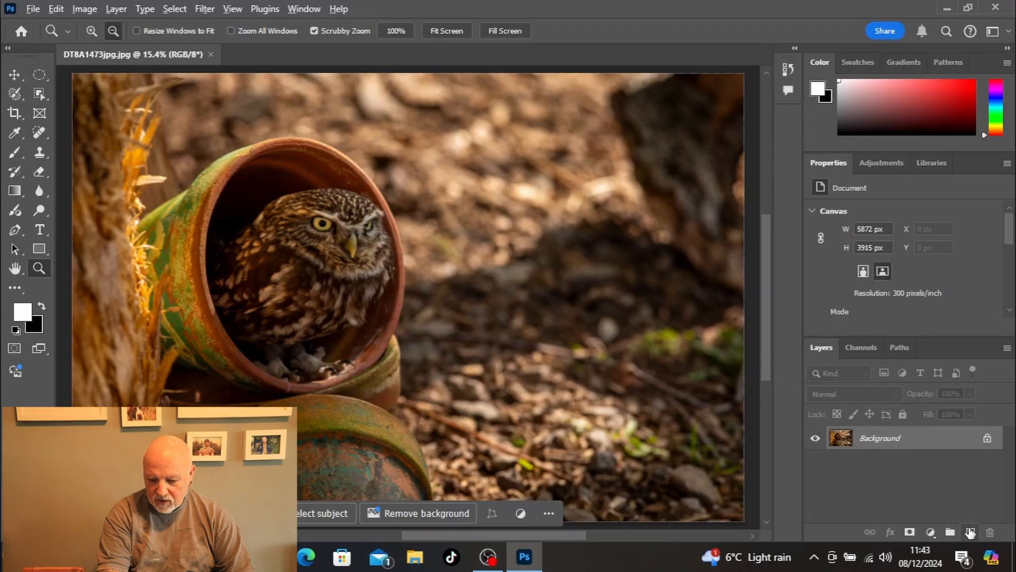
alt+click(970, 531)
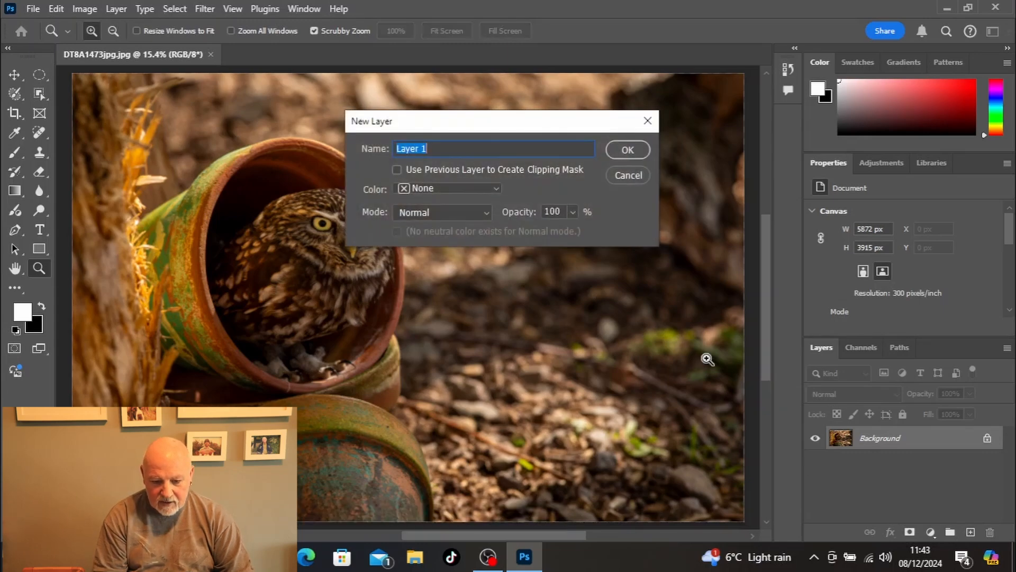
click(449, 212)
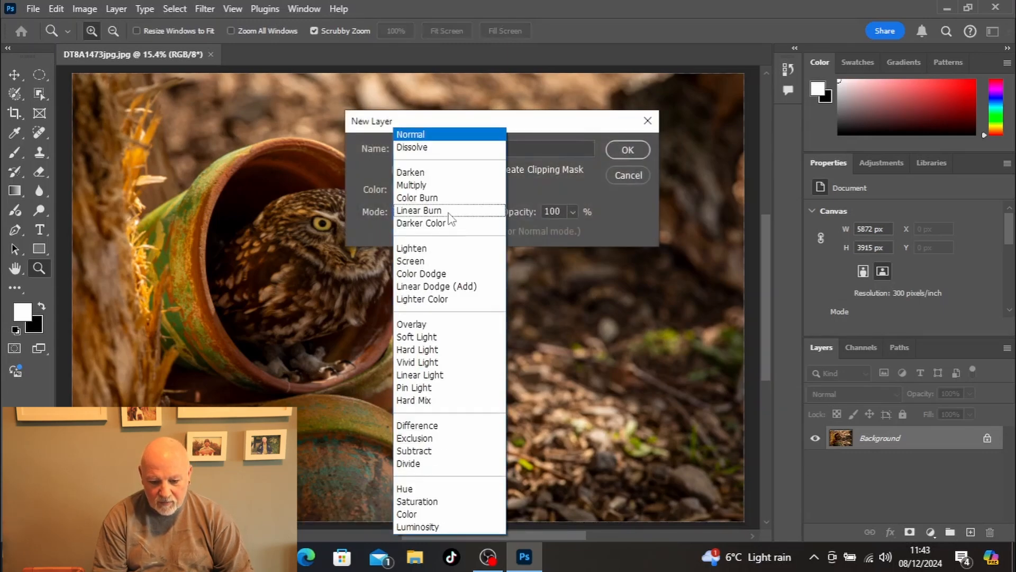
click(413, 325)
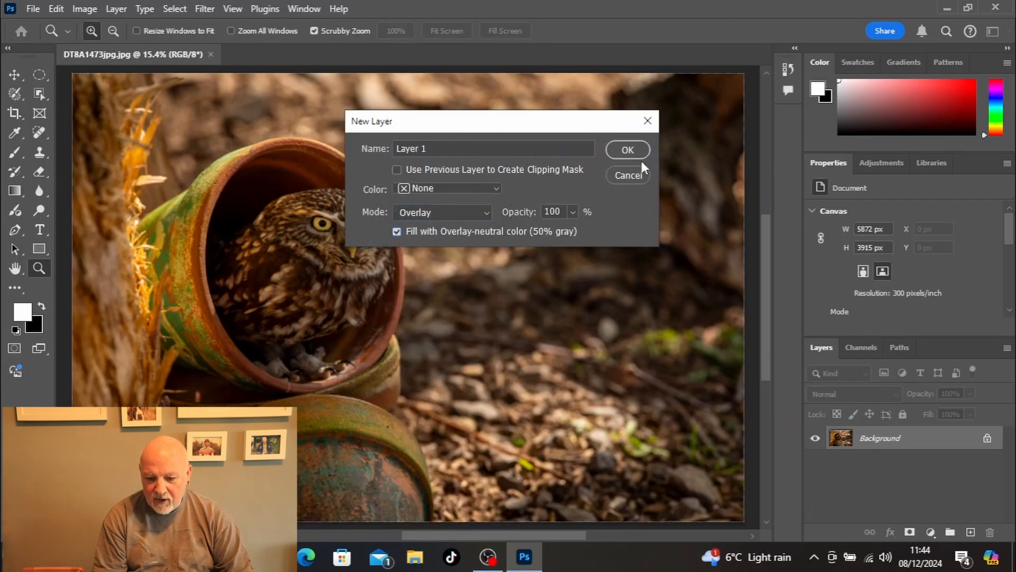
click(631, 147)
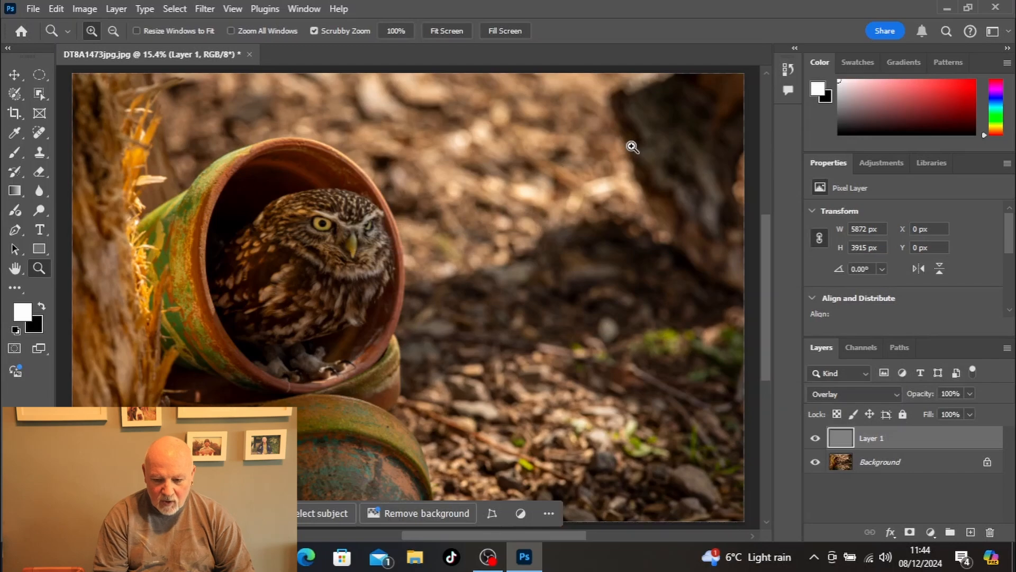
Step: Burn the bright ground behind and beside the pots on Layer 1 with a black 1200 px brush at 15% opacity
key(b)
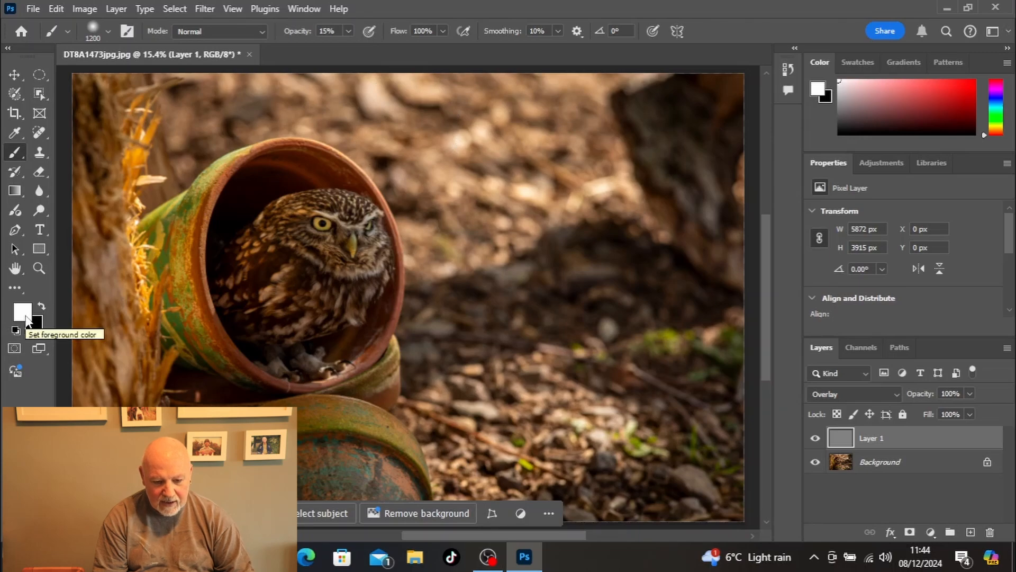
key(x)
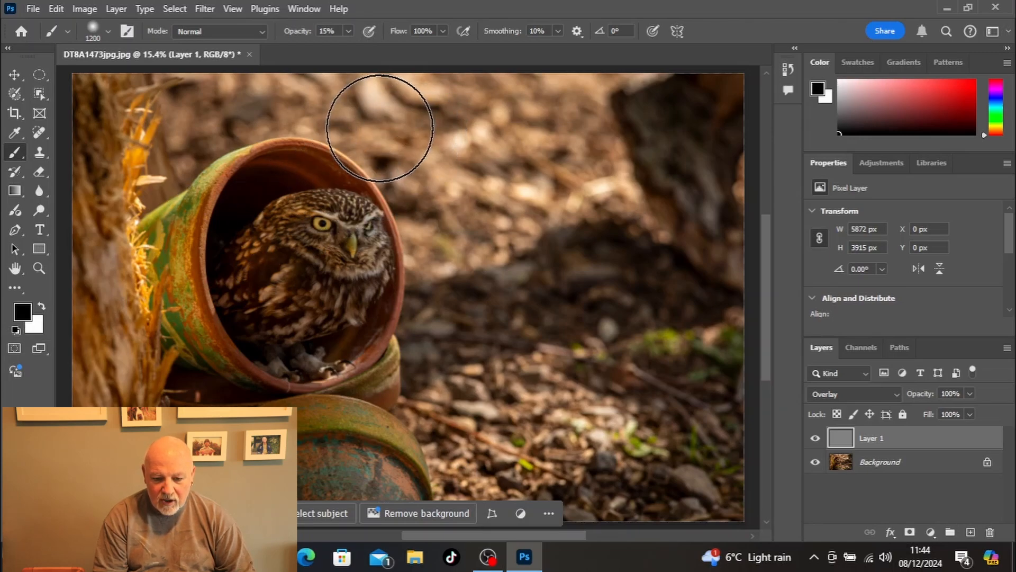
mouse_move(380, 129)
mouse_down()
mouse_move(522, 130)
mouse_move(474, 223)
mouse_move(491, 243)
mouse_move(624, 205)
mouse_move(663, 149)
mouse_move(491, 199)
mouse_move(374, 144)
mouse_move(374, 102)
mouse_move(169, 121)
mouse_move(223, 115)
mouse_move(486, 163)
mouse_move(507, 213)
mouse_move(517, 317)
mouse_move(515, 386)
mouse_move(482, 426)
mouse_move(616, 427)
mouse_move(713, 249)
mouse_move(669, 195)
mouse_move(399, 129)
mouse_move(477, 238)
mouse_move(501, 407)
mouse_up()
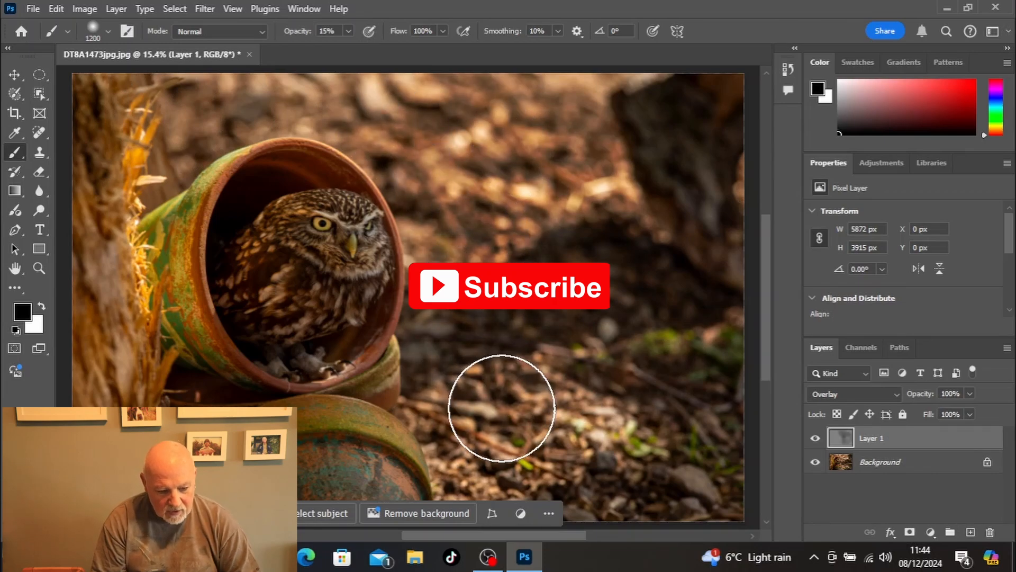
Step: Dodge the rims of the stacked pots and the lower pot's face with a white 175 px brush at 15% opacity
key(x)
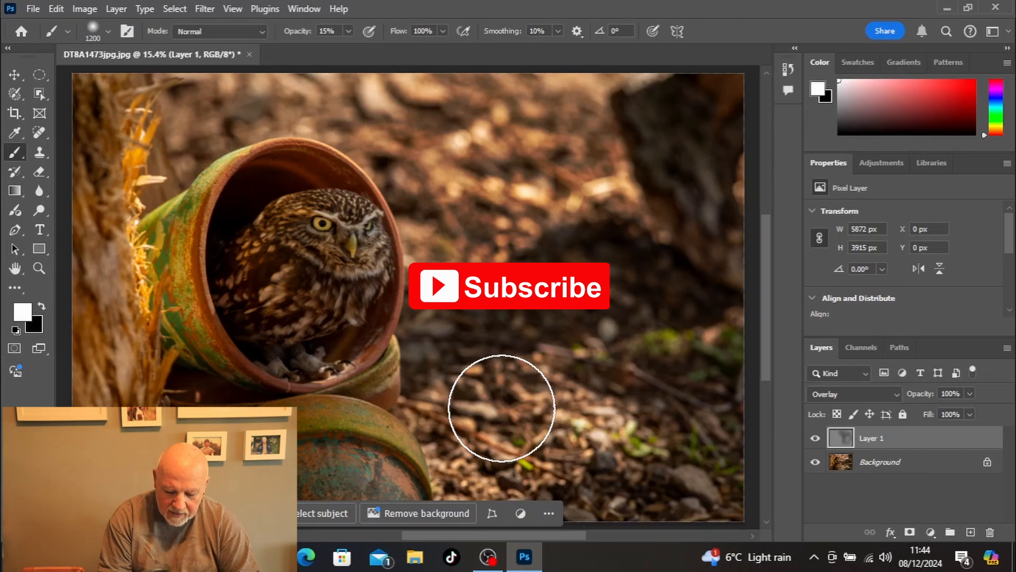
key(bracketleft)
key(bracketleft)
key(bracketleft)
key(bracketleft)
key(bracketleft)
key(bracketleft)
key(bracketleft)
key(bracketleft)
key(bracketleft)
key(bracketleft)
key(bracketleft)
key(bracketleft)
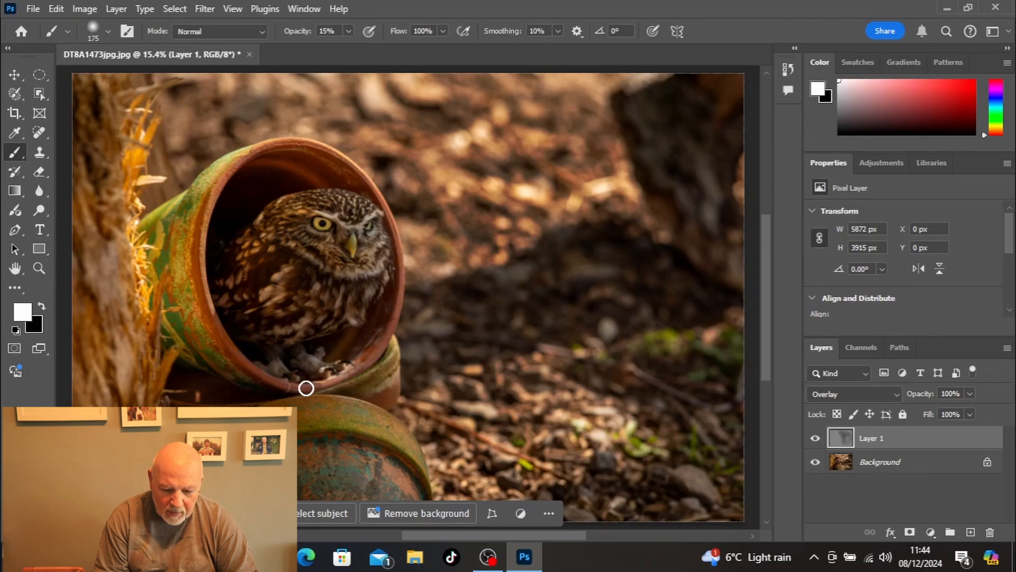
mouse_move(352, 375)
mouse_down()
mouse_move(392, 332)
mouse_move(394, 214)
mouse_up()
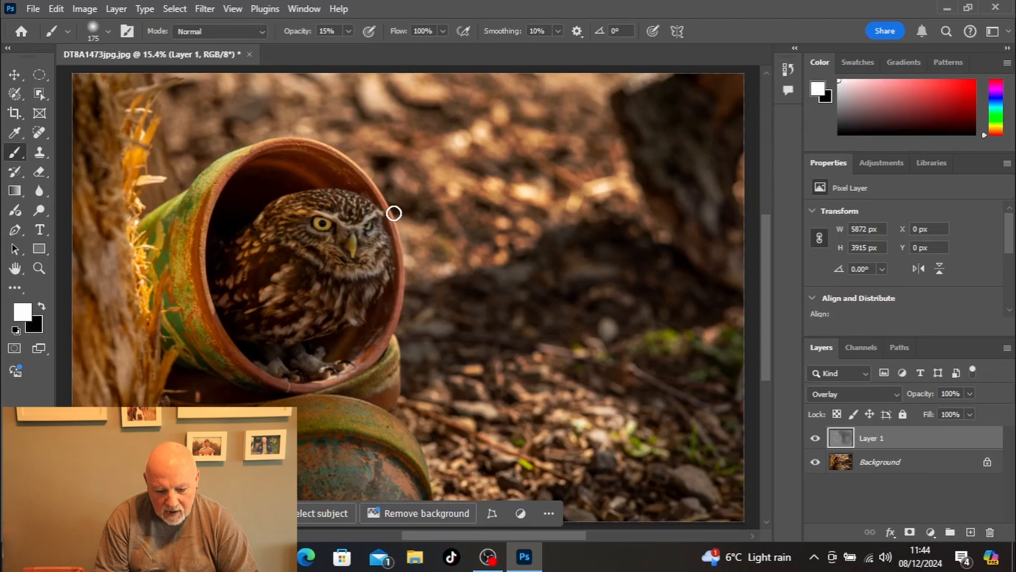
mouse_move(332, 391)
mouse_down()
mouse_move(386, 370)
mouse_move(377, 391)
mouse_up()
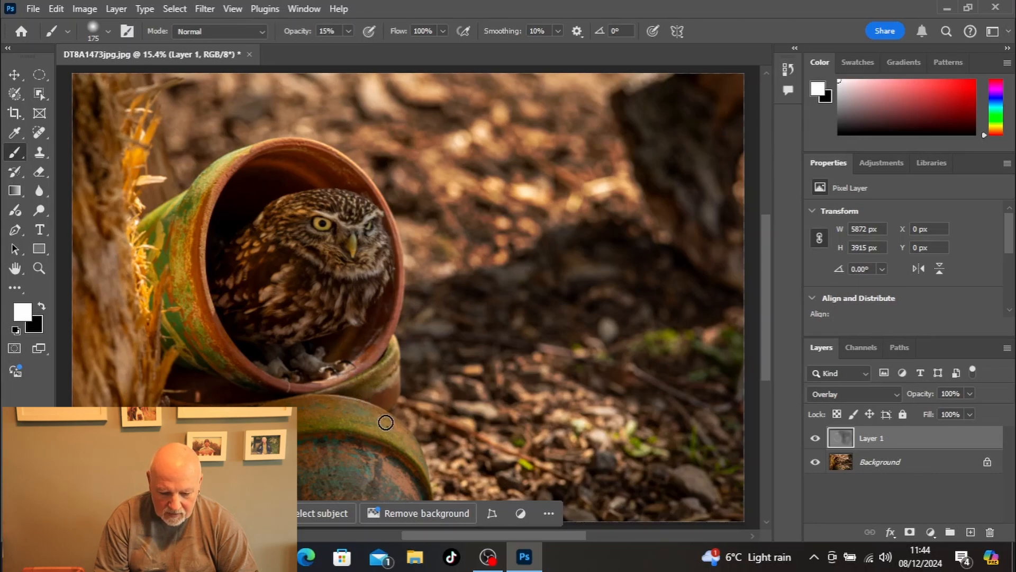
drag(414, 443, 307, 426)
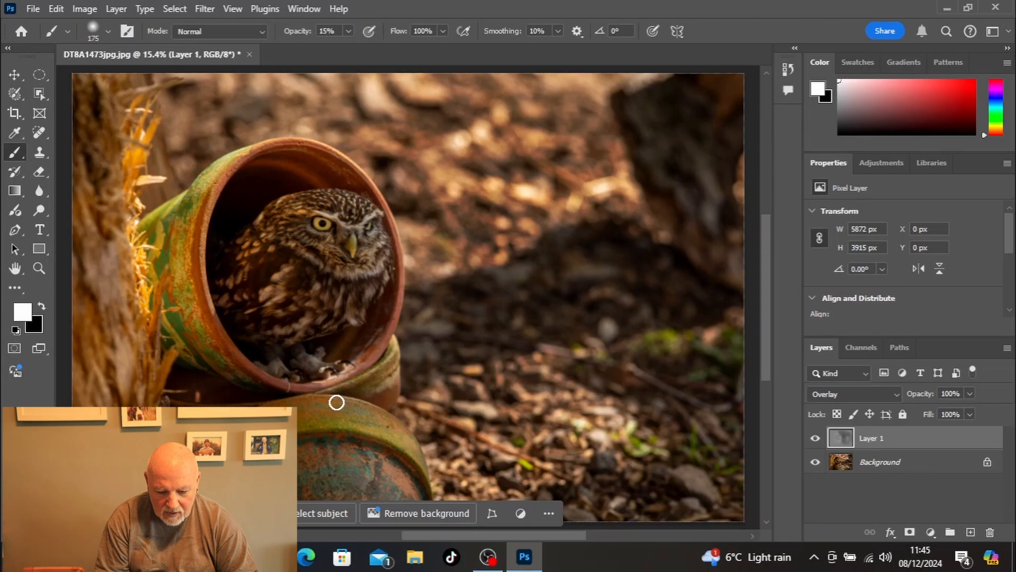
mouse_move(336, 402)
mouse_down()
mouse_move(406, 431)
mouse_move(294, 424)
mouse_up()
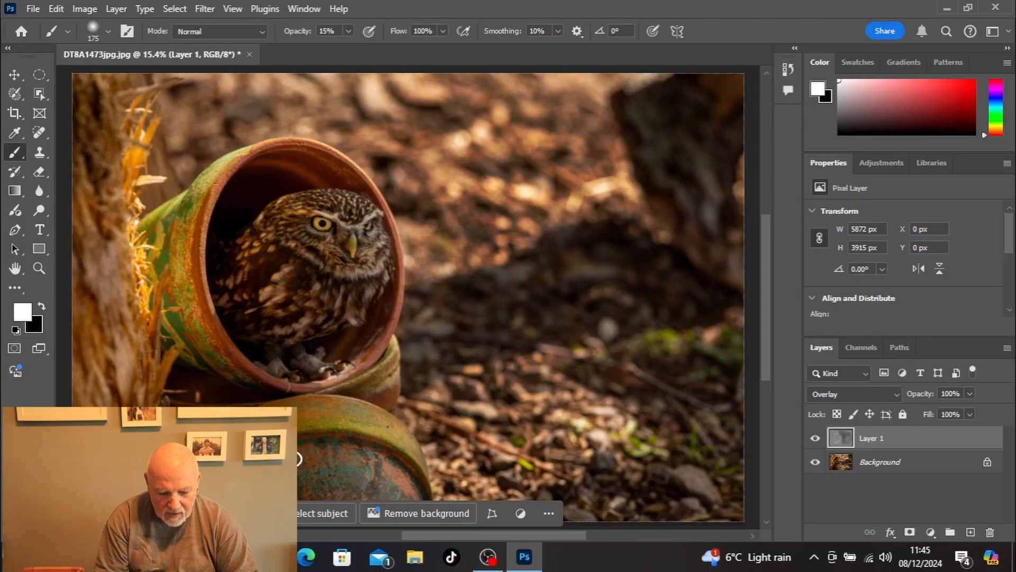
mouse_move(295, 459)
mouse_down()
mouse_move(364, 457)
mouse_move(407, 483)
mouse_move(294, 476)
mouse_up()
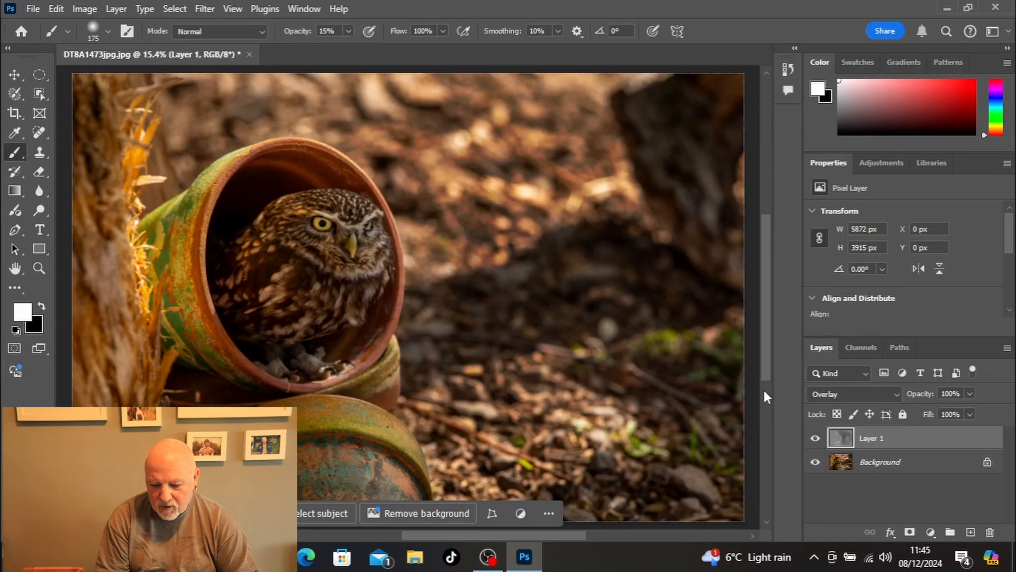
Step: Raise the brush opacity to 22% and dodge the lower pot's rim, the owl pot's outer edge and the tree trunk in white
drag(763, 374, 763, 383)
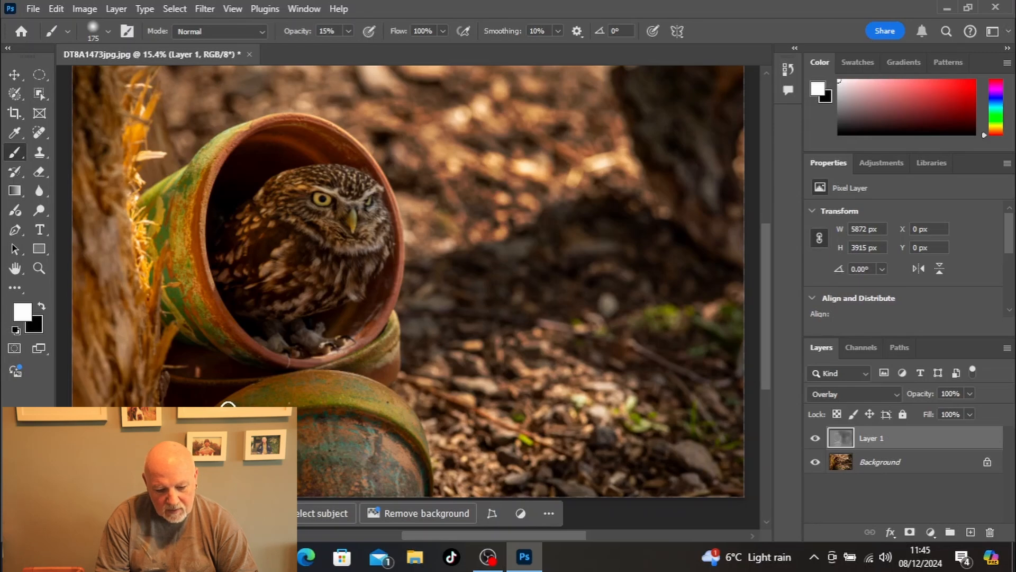
click(348, 31)
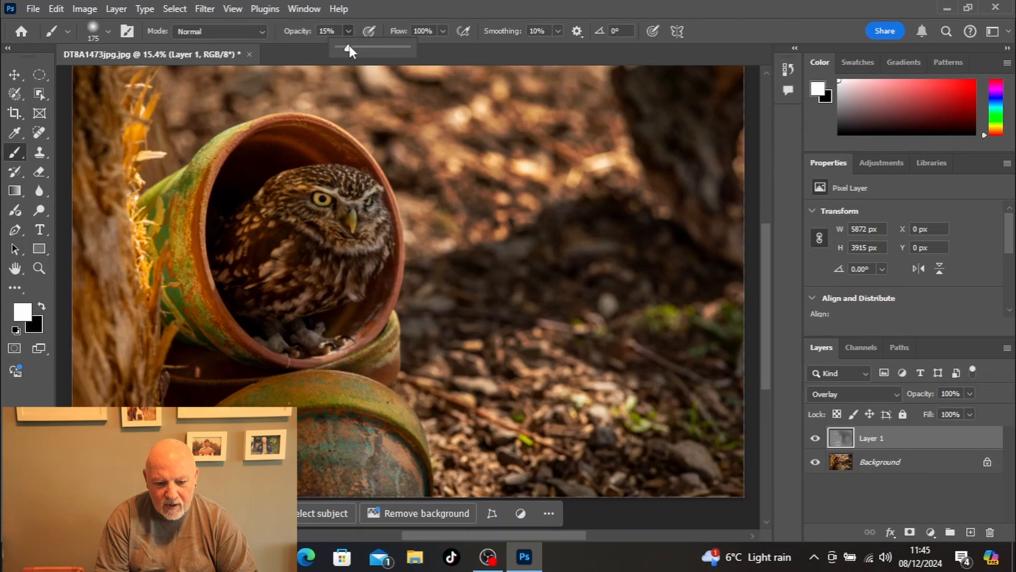
drag(350, 46, 353, 45)
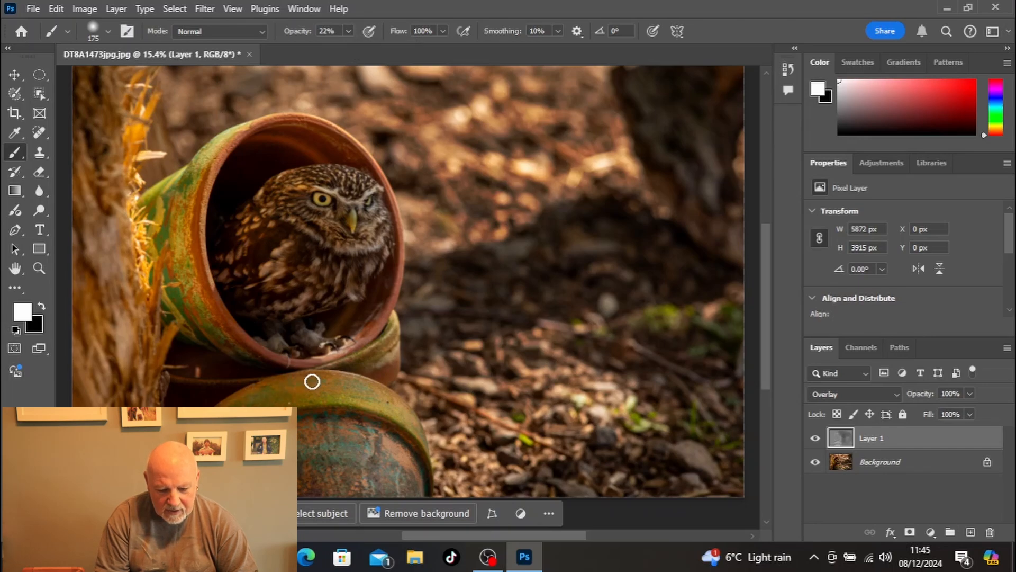
mouse_move(342, 379)
mouse_down()
mouse_move(395, 396)
mouse_move(423, 442)
mouse_up()
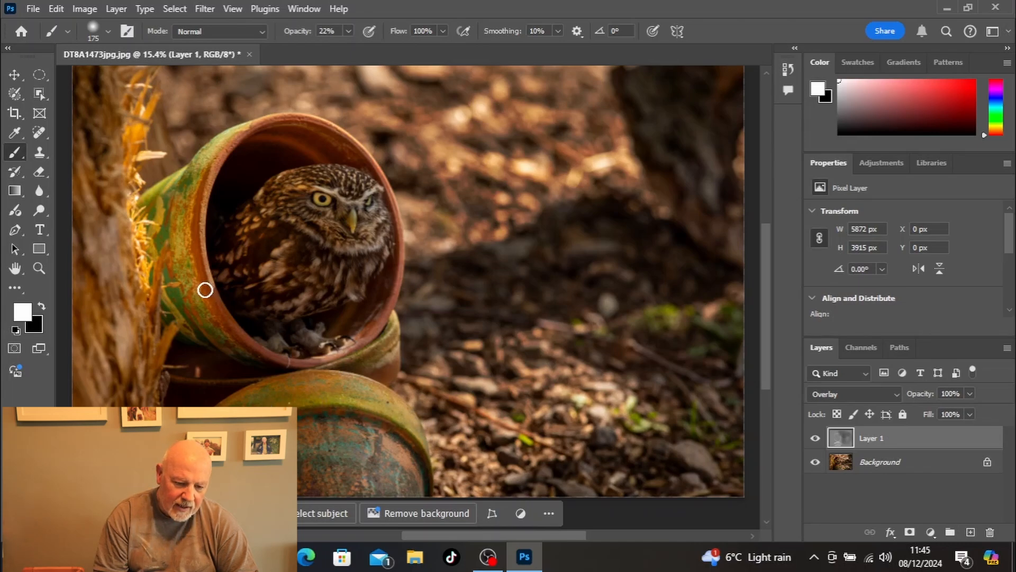
mouse_move(197, 302)
mouse_down()
mouse_move(174, 203)
mouse_move(174, 232)
mouse_move(202, 162)
mouse_up()
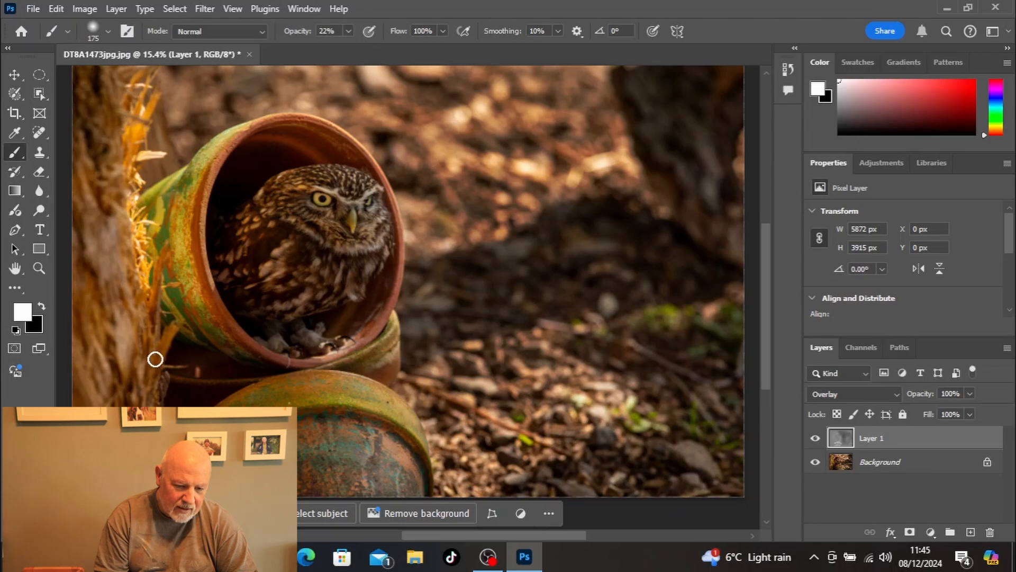
mouse_move(133, 351)
mouse_down()
mouse_move(77, 160)
mouse_move(104, 204)
mouse_move(123, 101)
mouse_move(116, 323)
mouse_move(97, 331)
mouse_up()
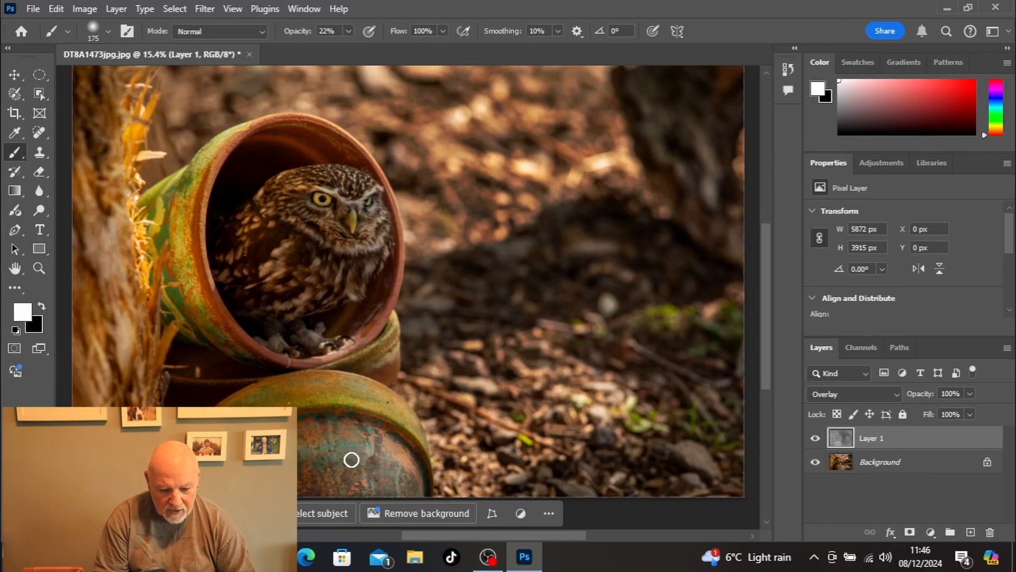
Step: Burn the shadows around the lower pot and inside the owl pot's upper rim in black, and compare the photo with and without Layer 1
key(x)
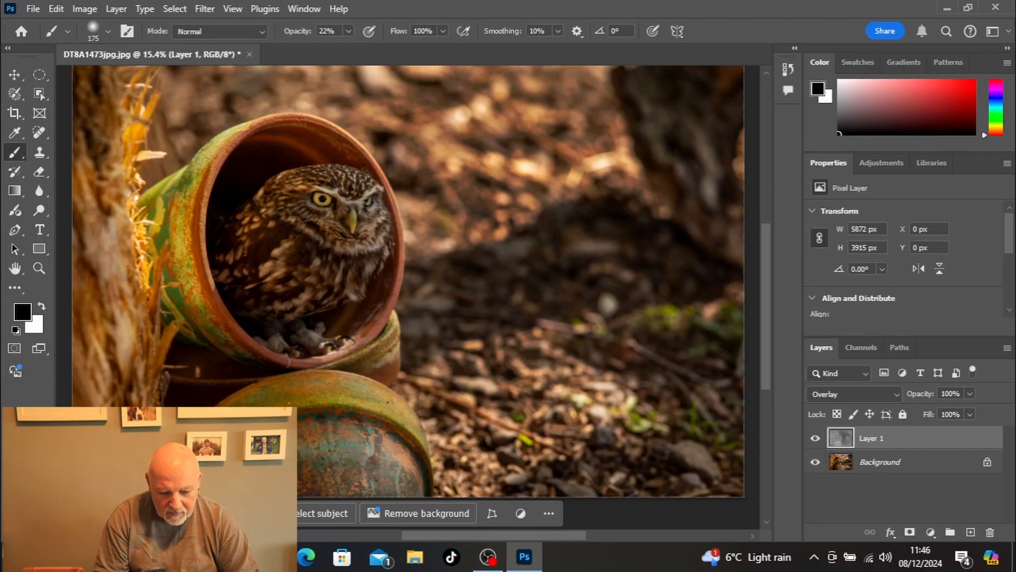
mouse_move(317, 417)
mouse_down()
mouse_move(382, 420)
mouse_move(423, 468)
mouse_move(414, 438)
mouse_move(305, 409)
mouse_up()
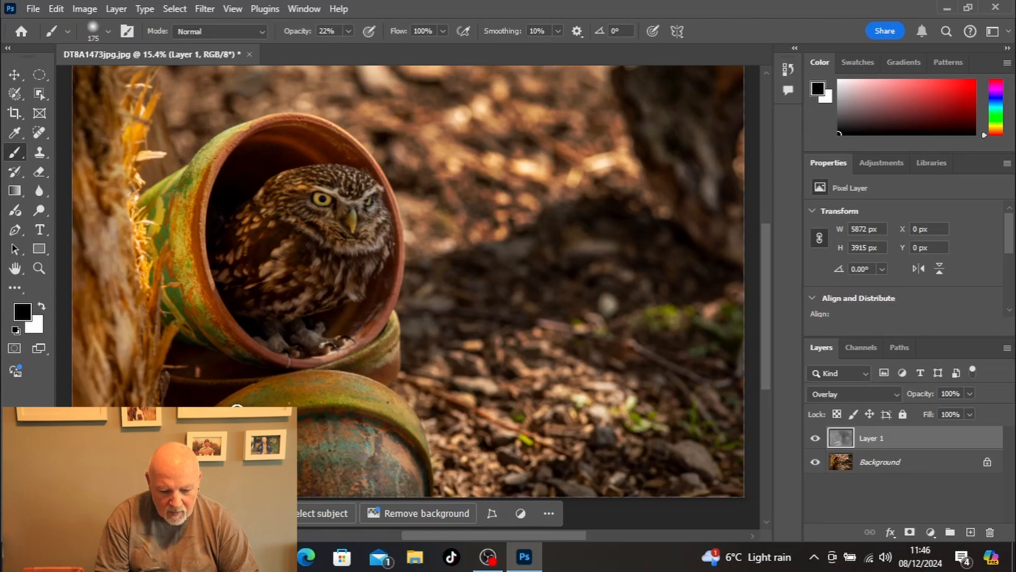
mouse_move(237, 406)
mouse_down()
mouse_move(320, 383)
mouse_move(393, 404)
mouse_up()
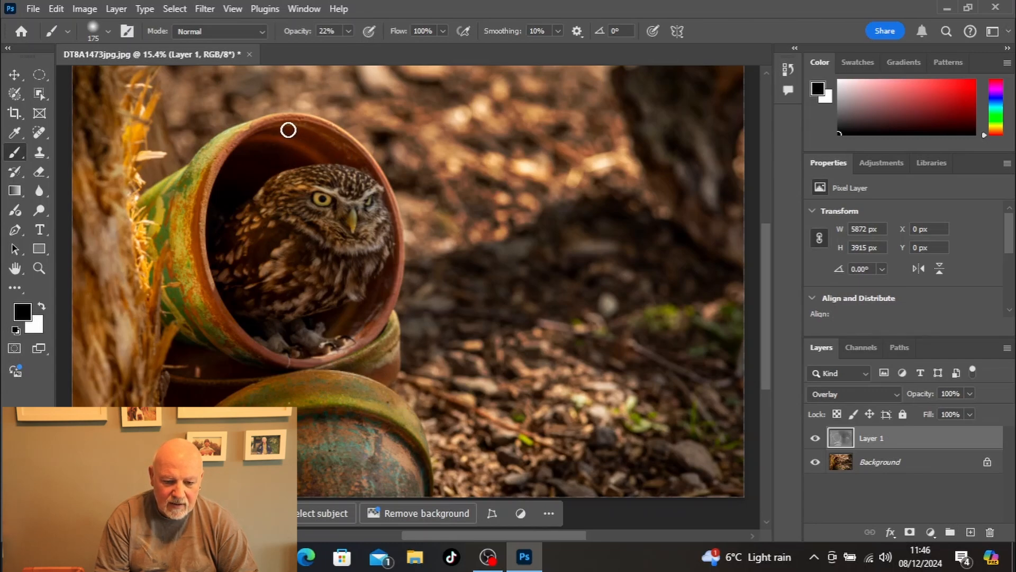
drag(281, 127, 346, 143)
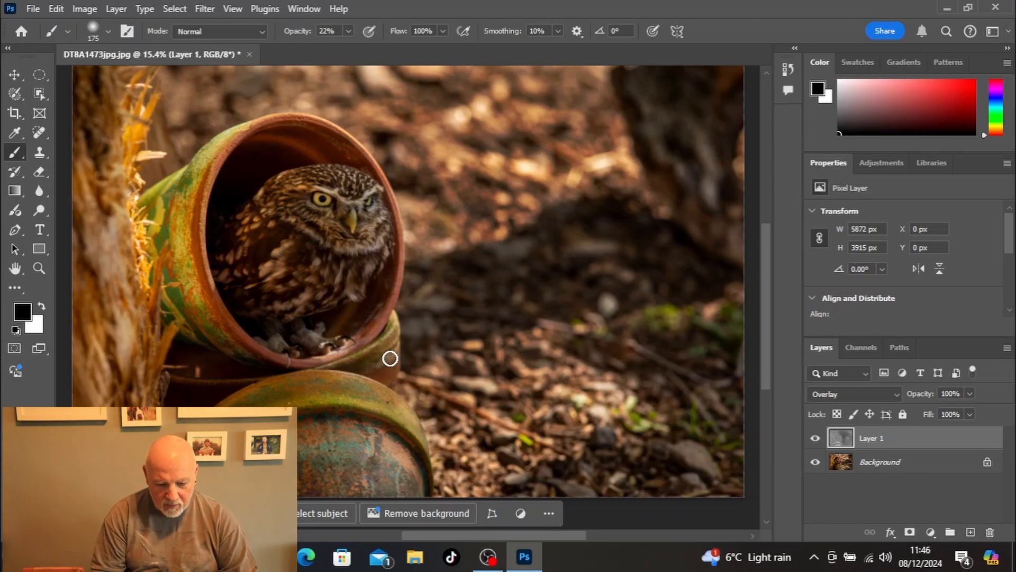
click(815, 440)
click(815, 440)
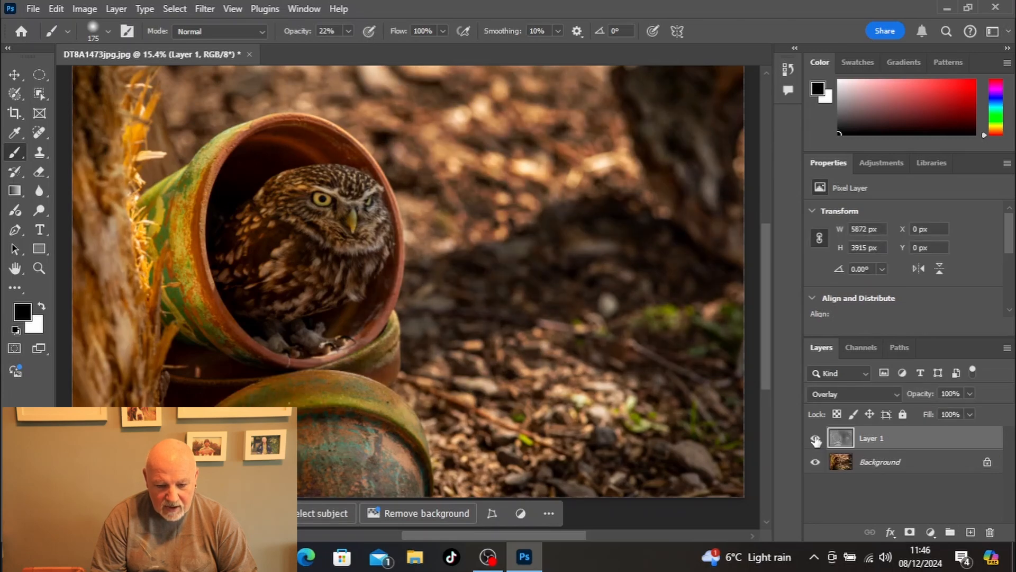
Step: Compare the photo with and without the Layer 1 dodge and burn edits by toggling the layer's visibility
click(815, 439)
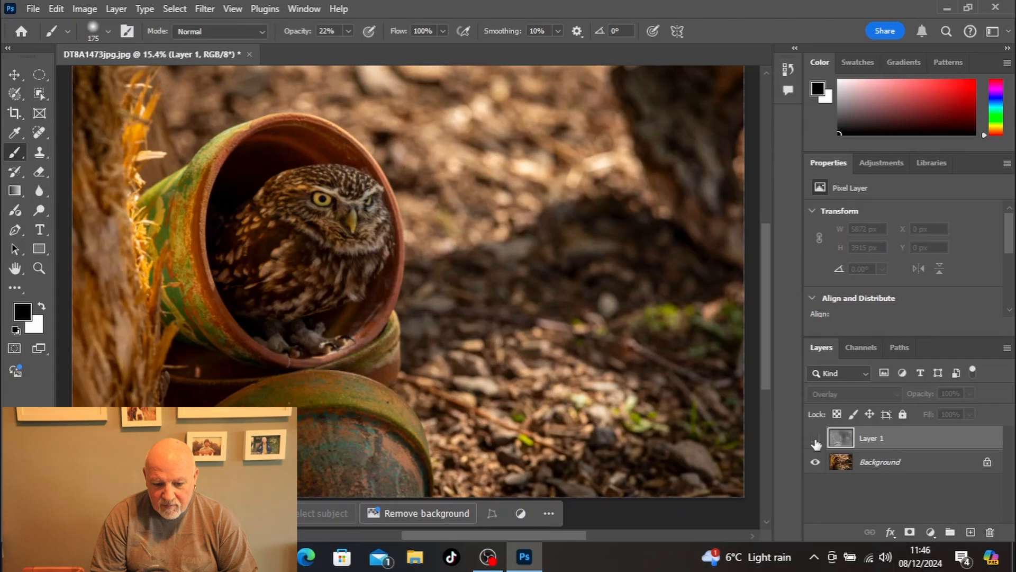
click(816, 439)
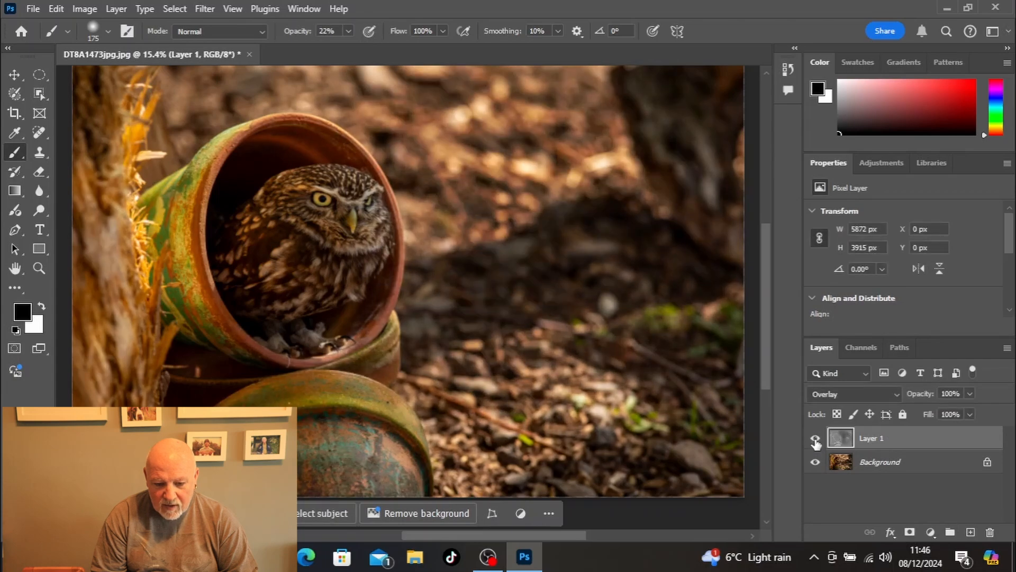
click(816, 439)
click(816, 440)
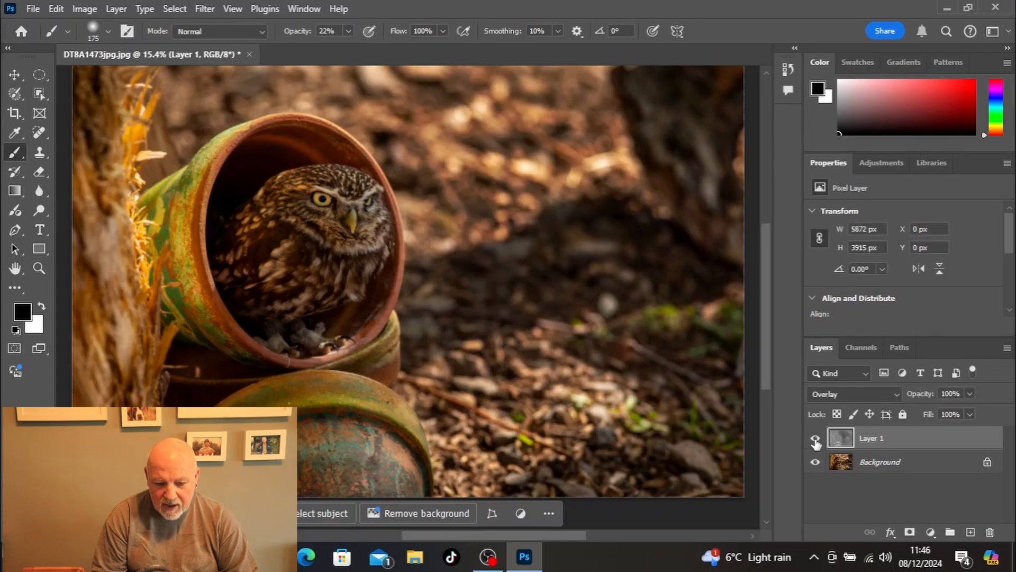
click(816, 439)
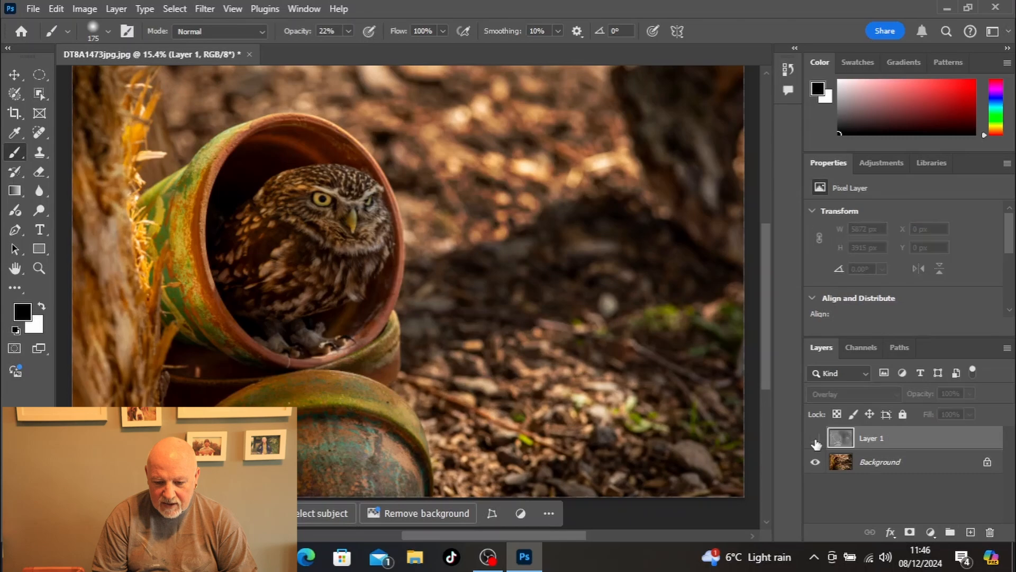
click(816, 439)
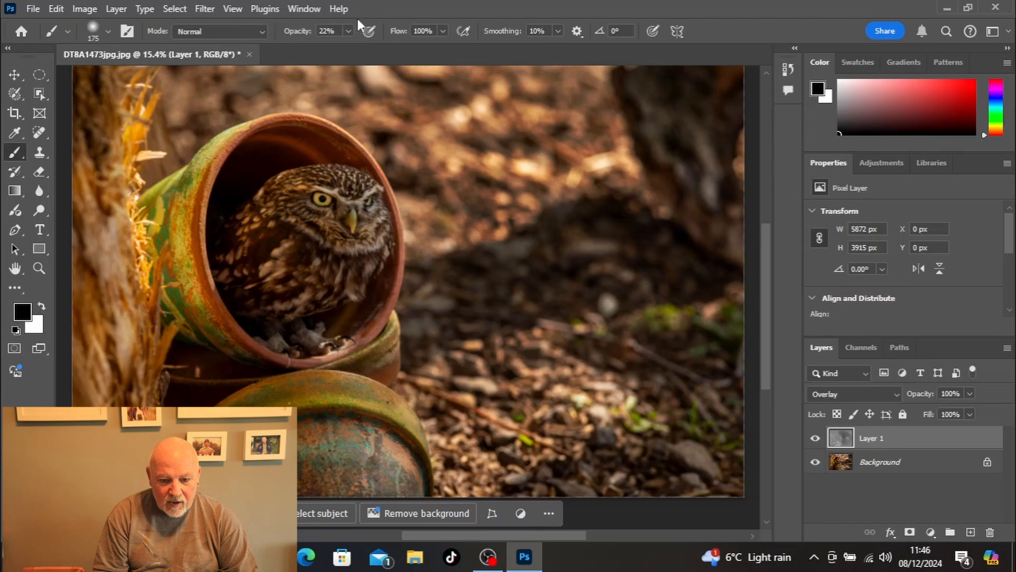
Step: Set up a white 900 px dodging brush at 6% opacity
click(349, 30)
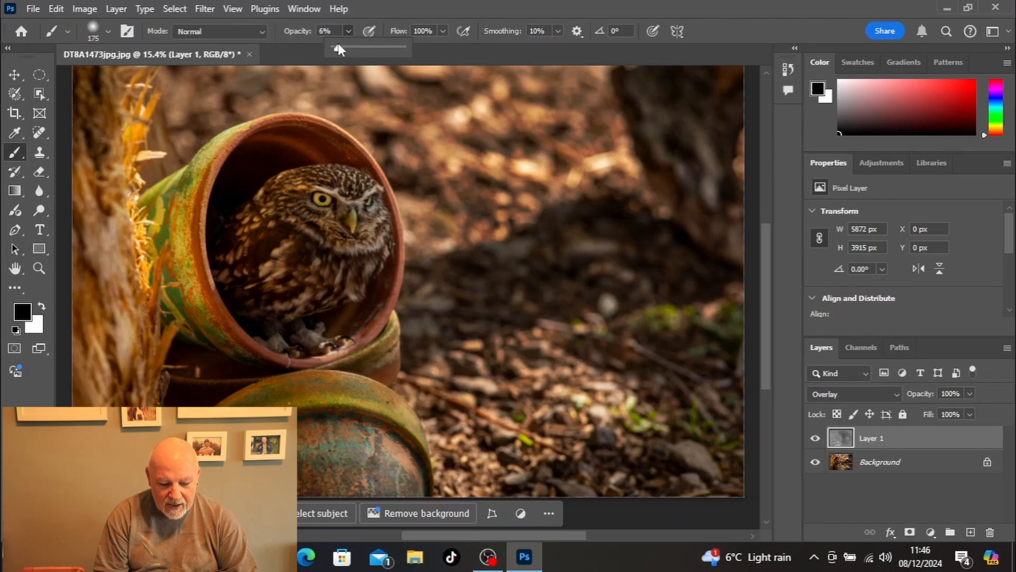
key(x)
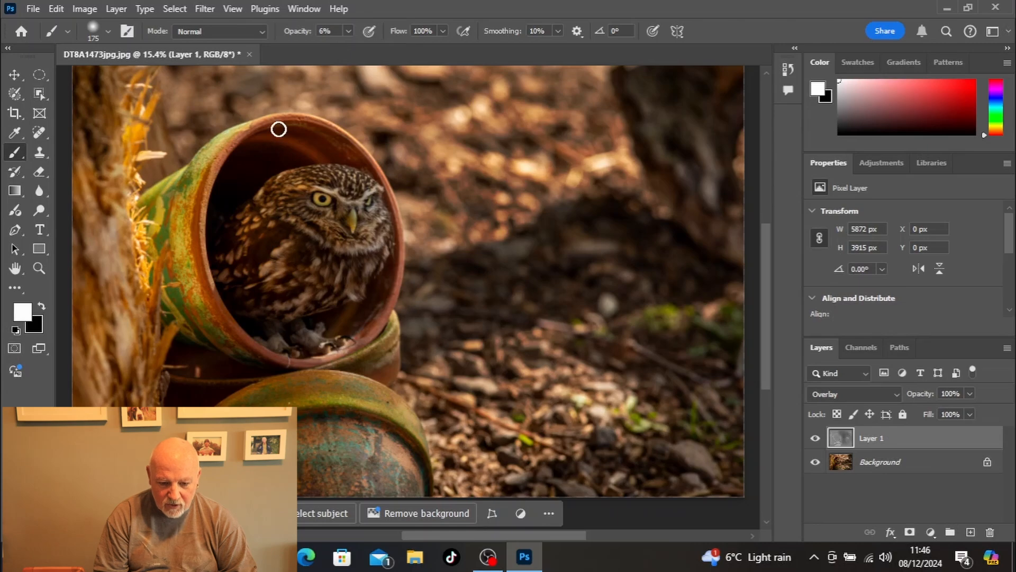
key(bracketright)
key(bracketright)
key(bracketright)
key(bracketright)
key(bracketright)
key(bracketright)
key(bracketright)
key(bracketright)
key(bracketright)
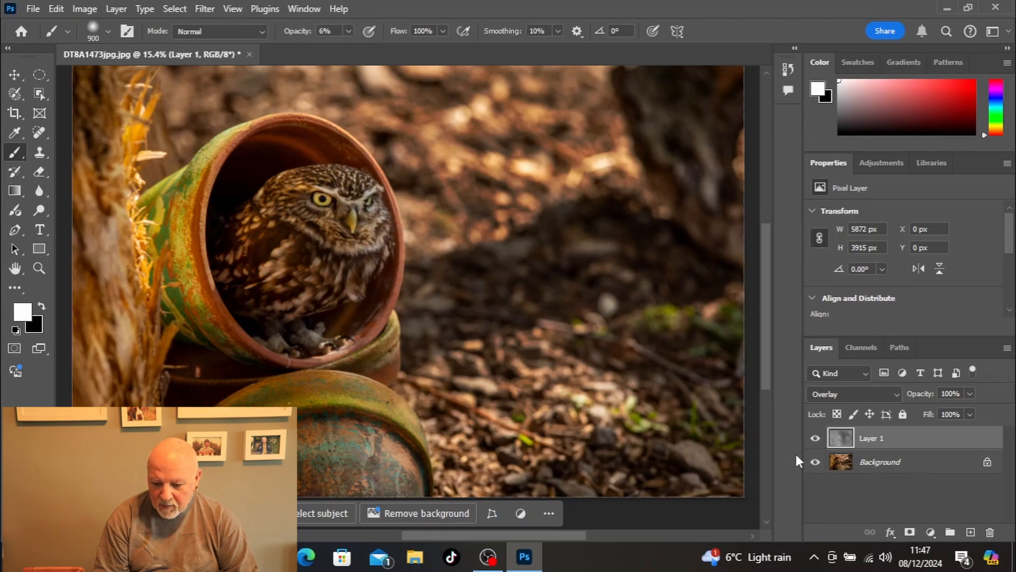
Step: Hide and show Layer 1 repeatedly to check the dodging on the owl and pots against the original photo
click(815, 438)
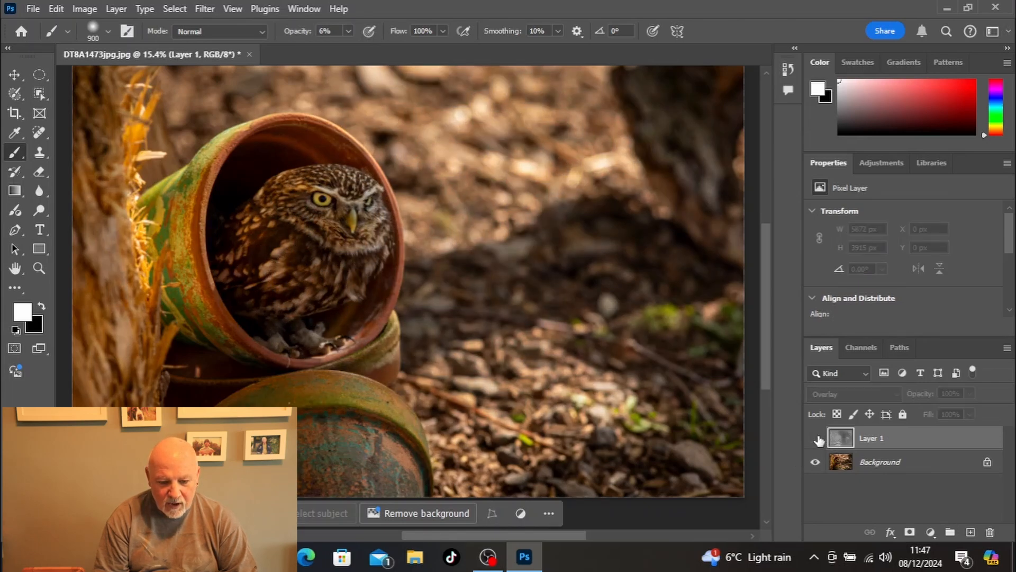
click(815, 439)
click(815, 438)
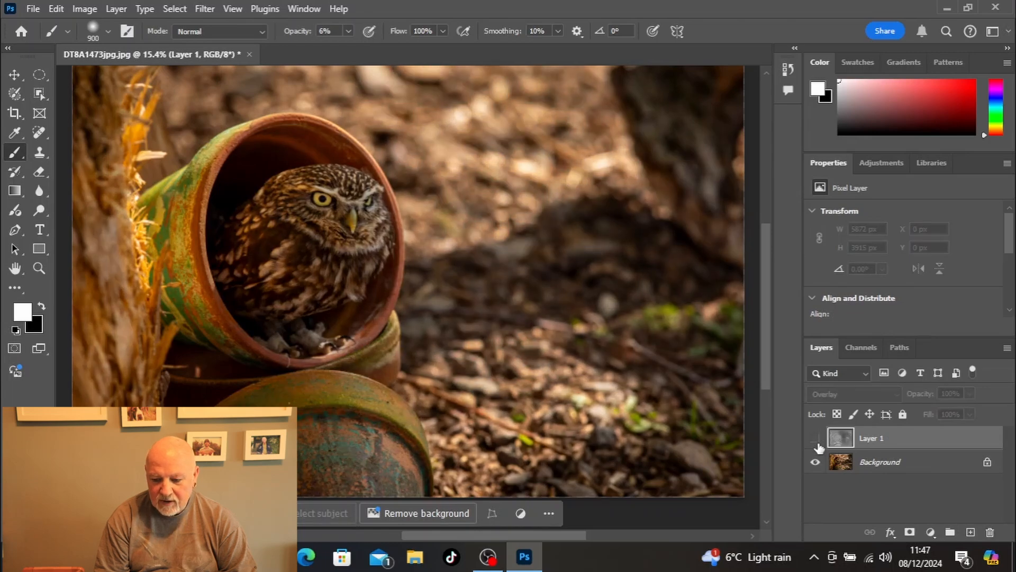
click(815, 438)
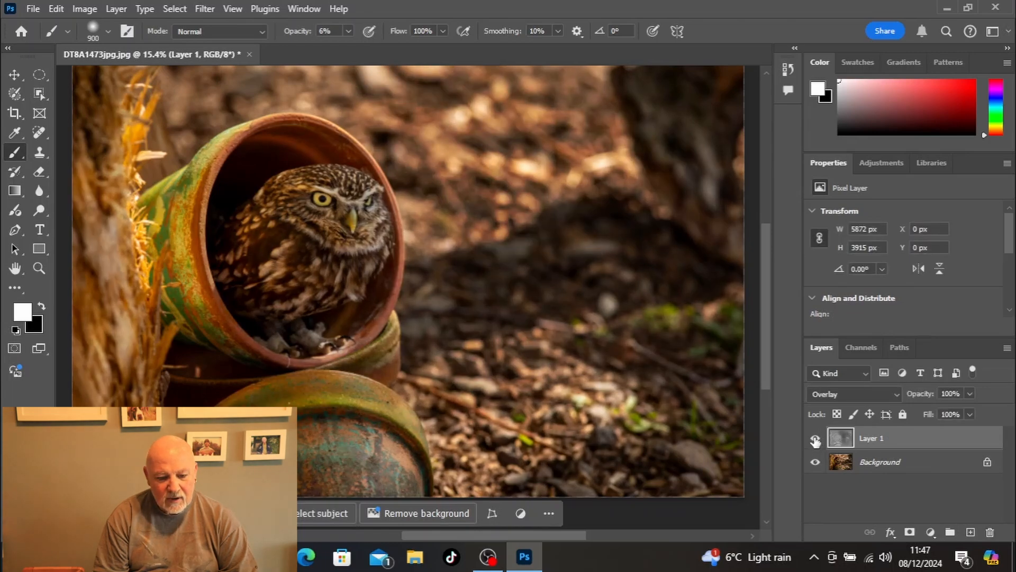
click(815, 438)
click(816, 438)
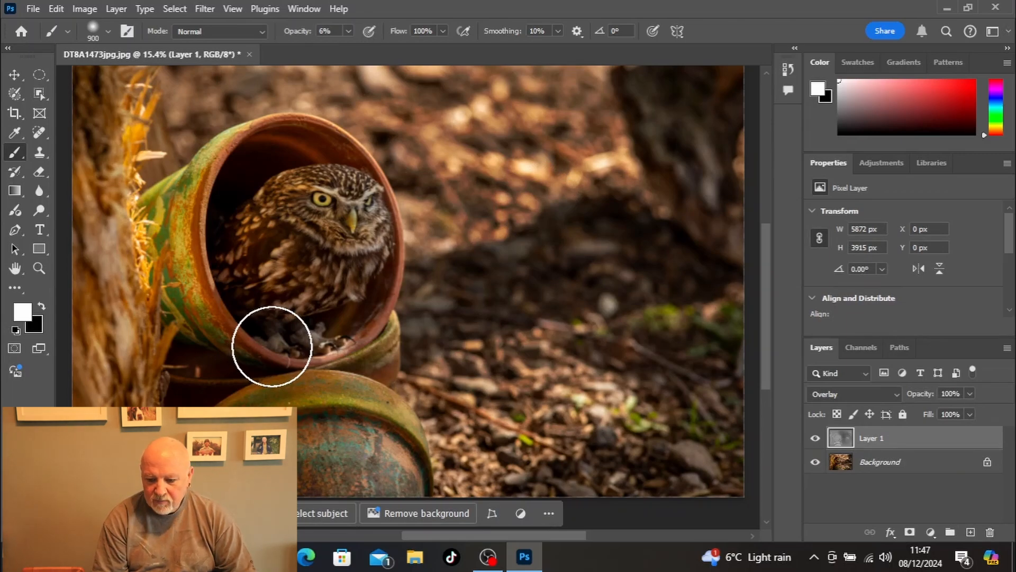
Step: Make an elliptical selection about 2993 × 3909 px around the owl and pots, and feather it by 200 pixels
key(m)
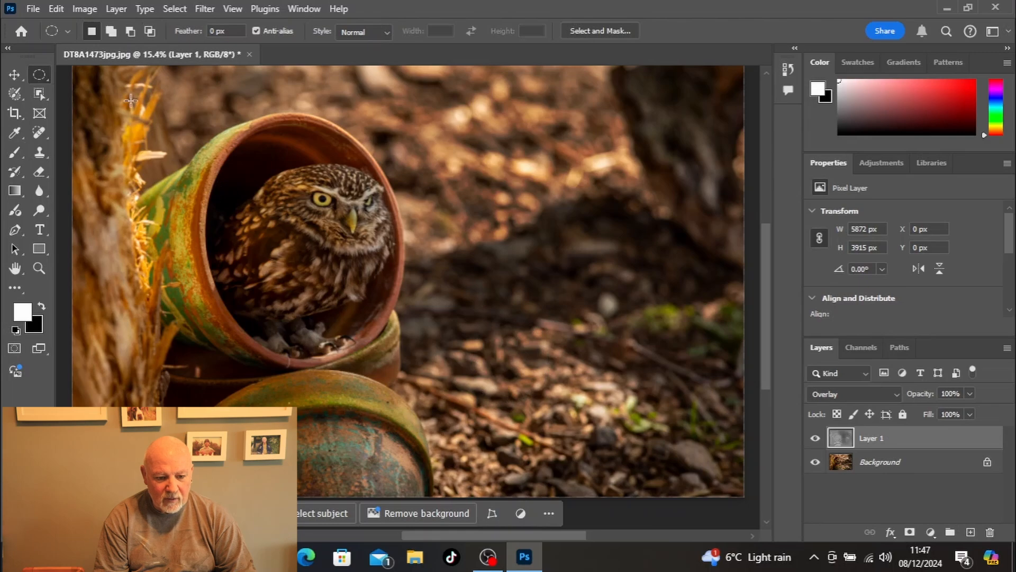
drag(109, 75, 450, 521)
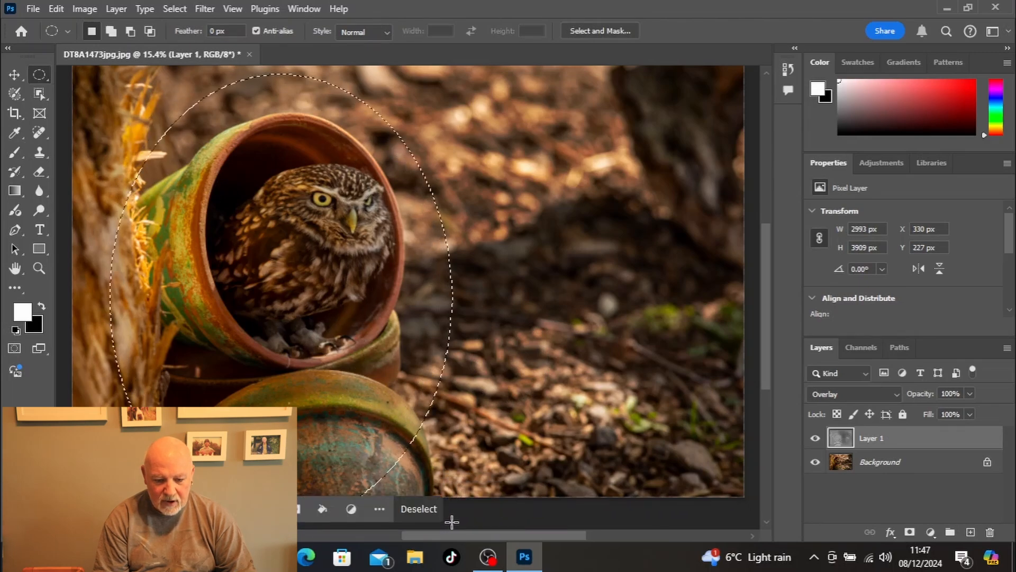
right_click(335, 358)
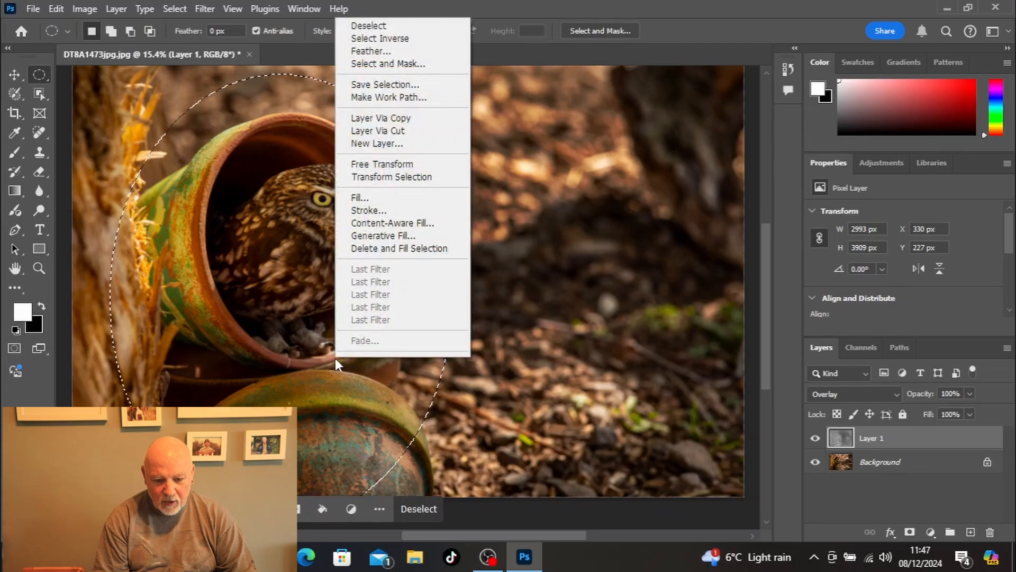
click(390, 51)
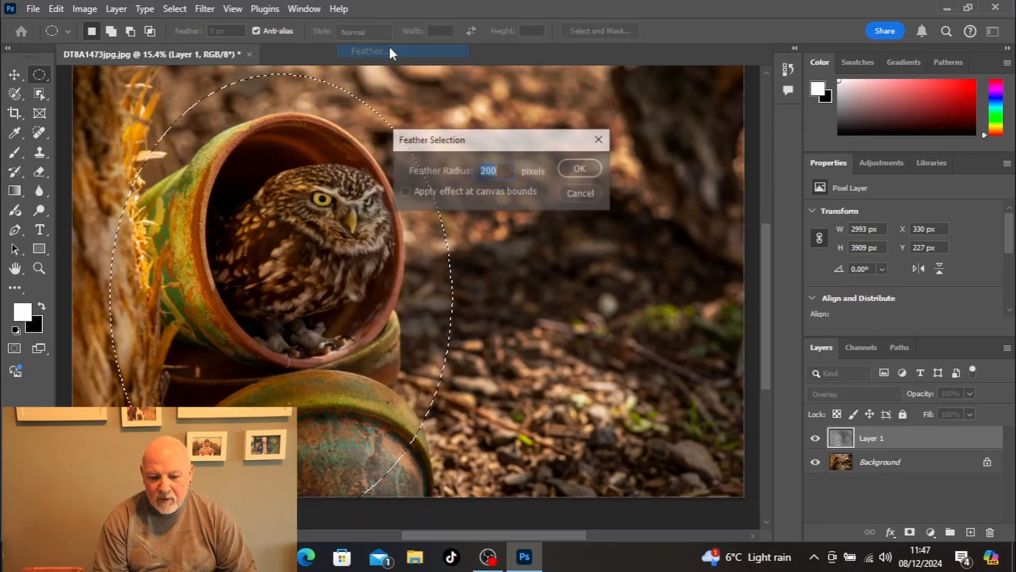
click(582, 168)
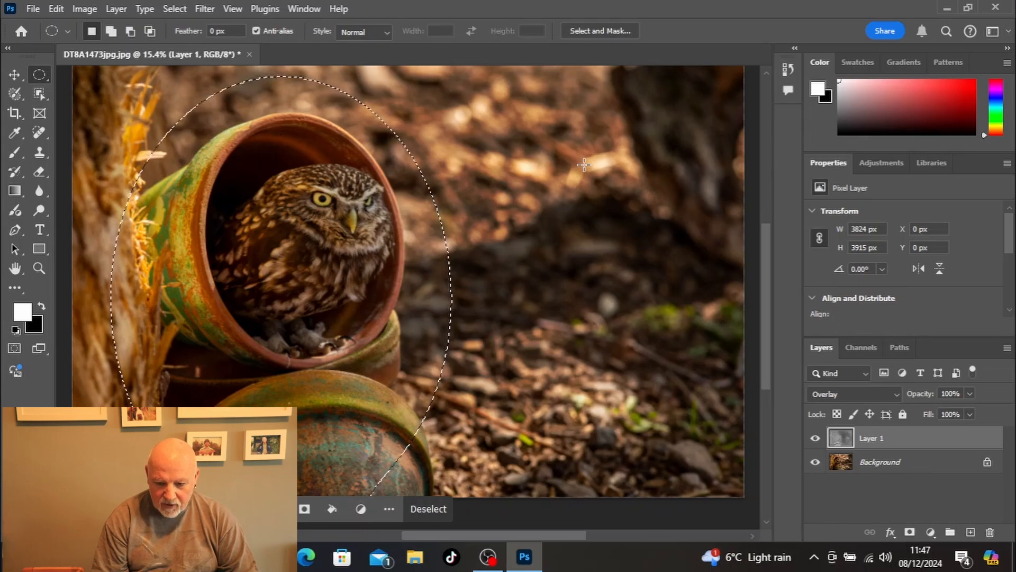
Step: Invert the selection and darken the surroundings on Layer 1 with Levels, setting the output white level to 244
right_click(583, 165)
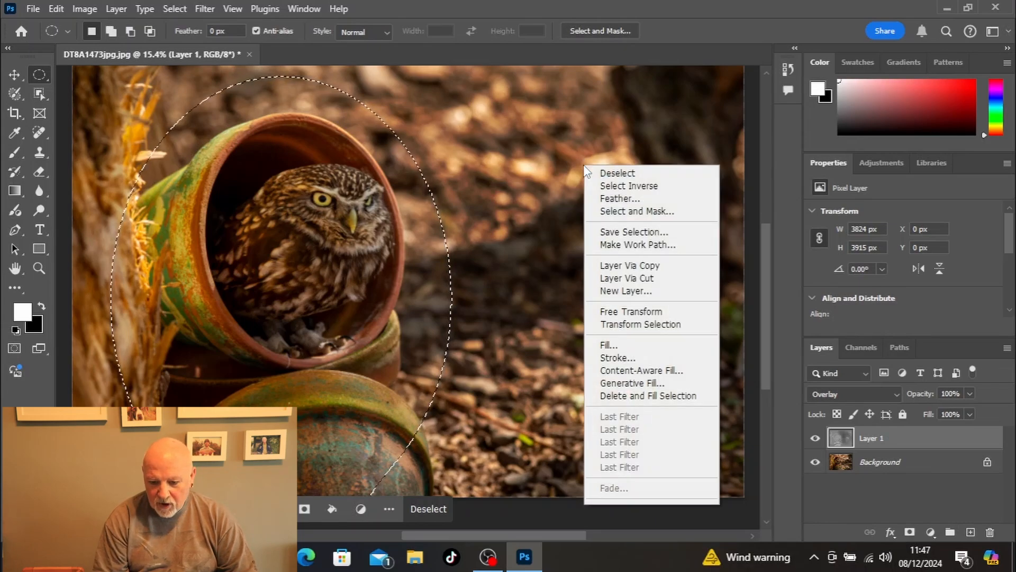
click(598, 186)
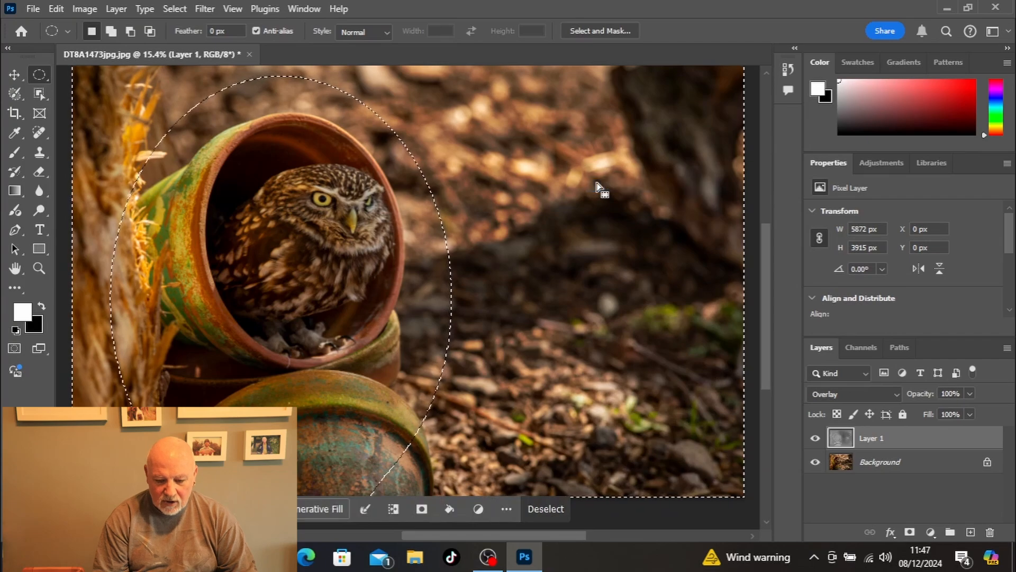
key(ctrl+l)
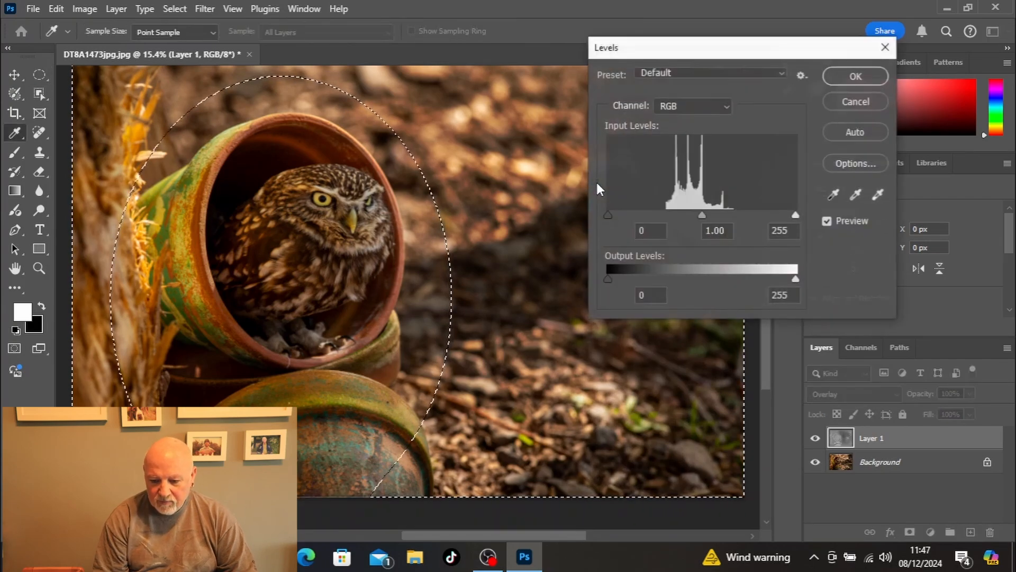
drag(796, 280, 663, 282)
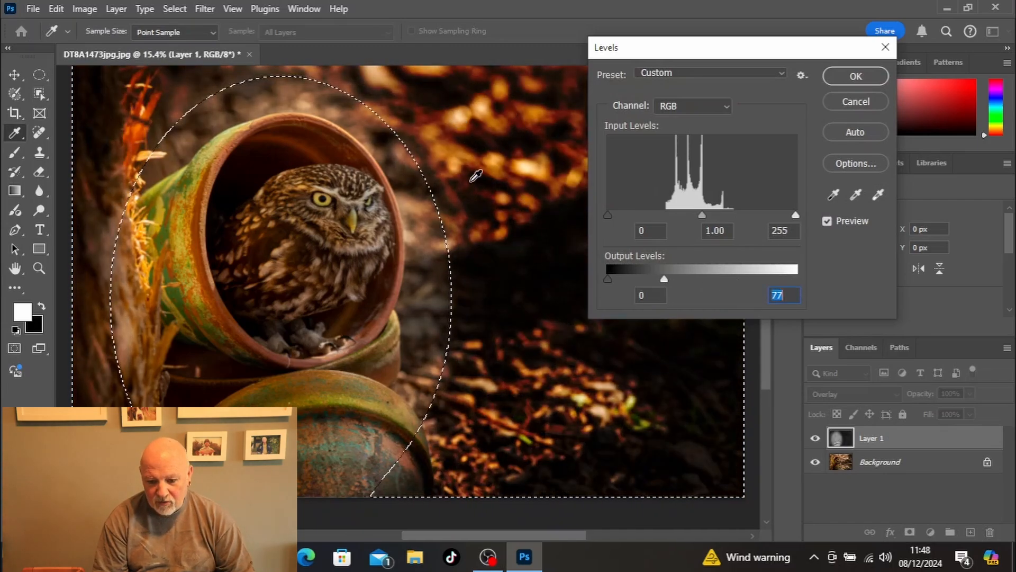
drag(664, 279, 788, 279)
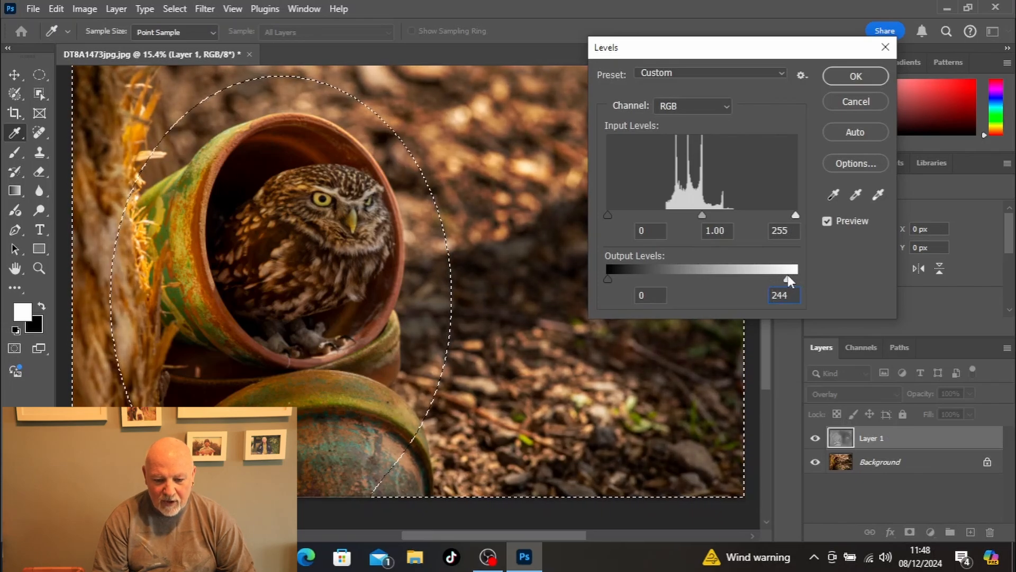
click(868, 71)
Step: Invert the selection back to the owl area, brighten it with a Levels input white level of 242, and deselect
right_click(592, 188)
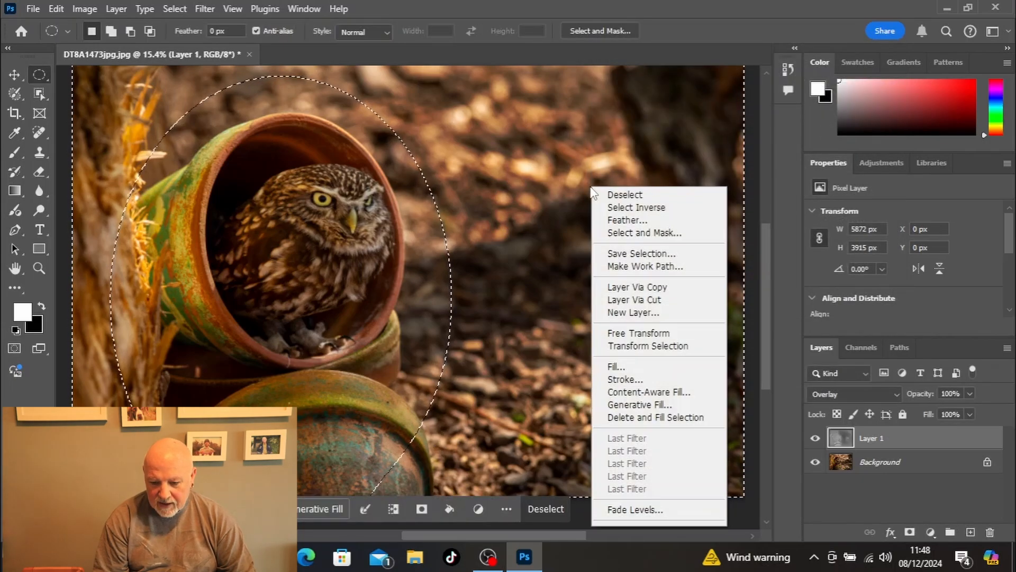
click(604, 208)
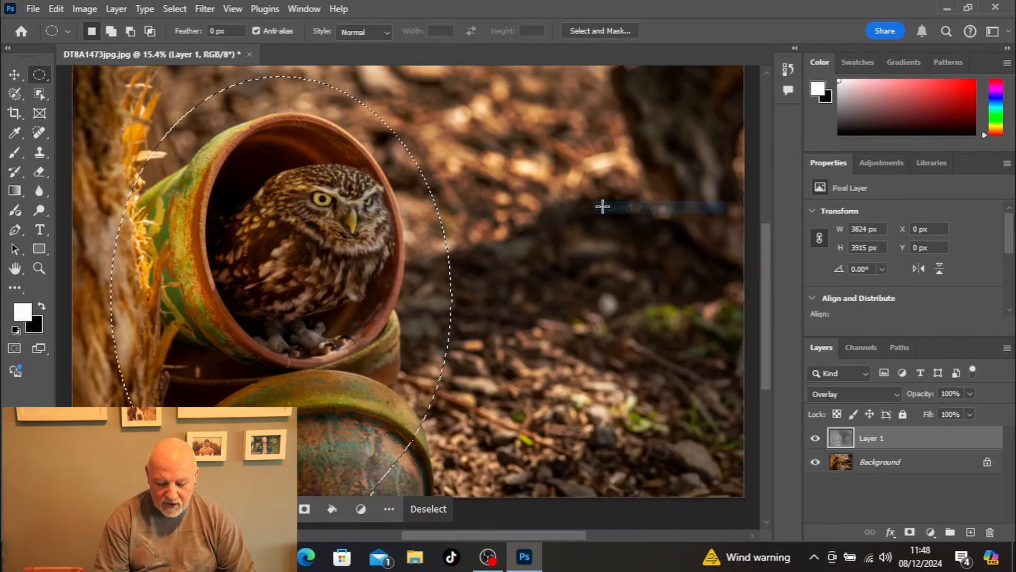
key(ctrl+l)
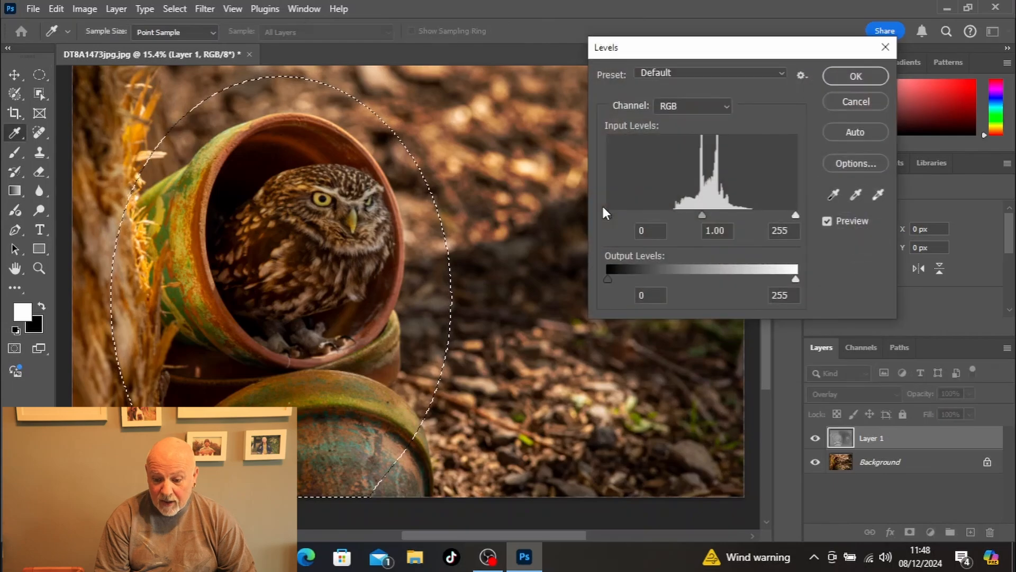
mouse_move(795, 216)
mouse_down()
mouse_move(716, 216)
mouse_move(795, 212)
mouse_move(781, 212)
mouse_up()
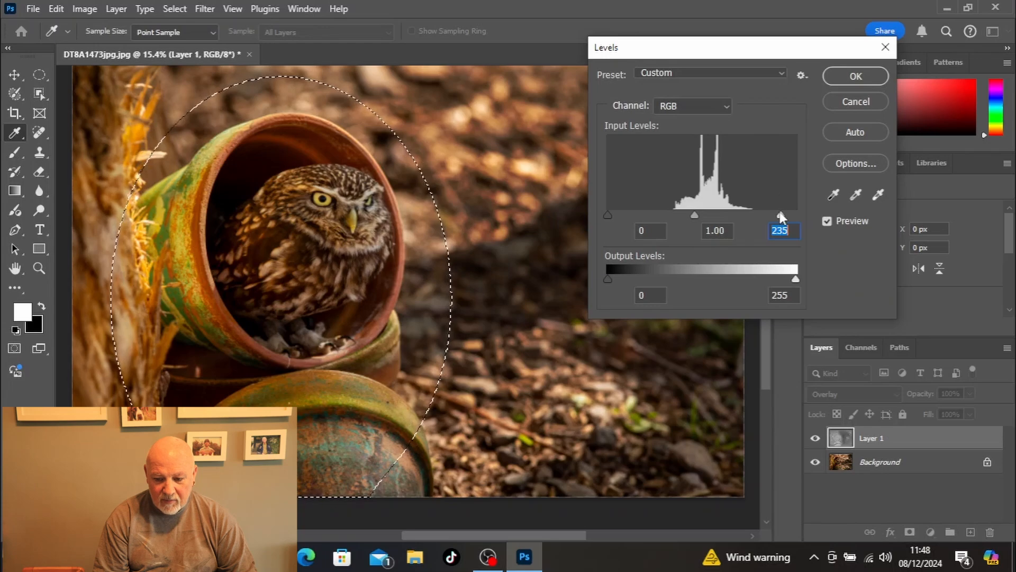
mouse_move(780, 214)
mouse_down()
mouse_move(799, 212)
mouse_move(787, 211)
mouse_up()
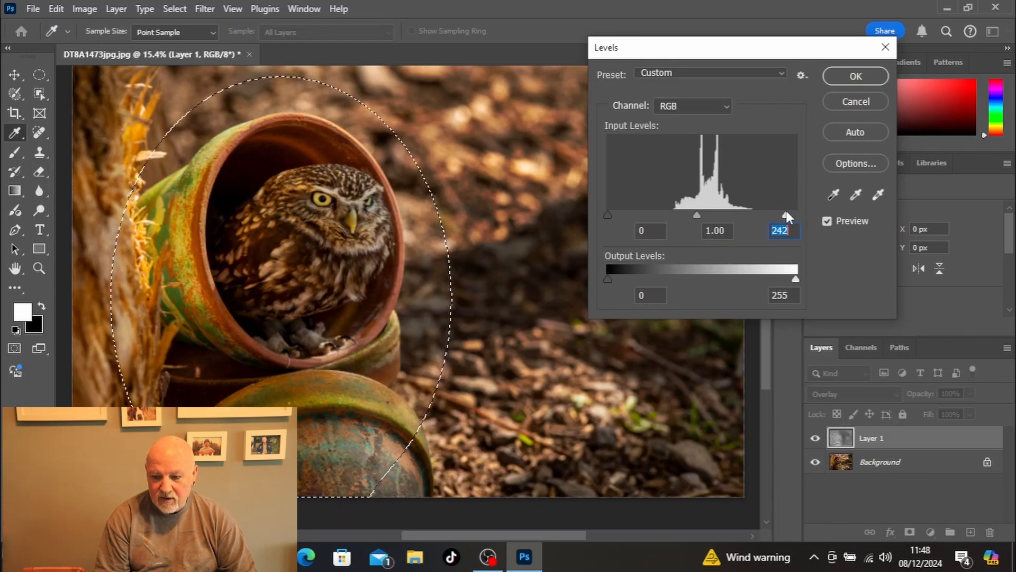
click(847, 80)
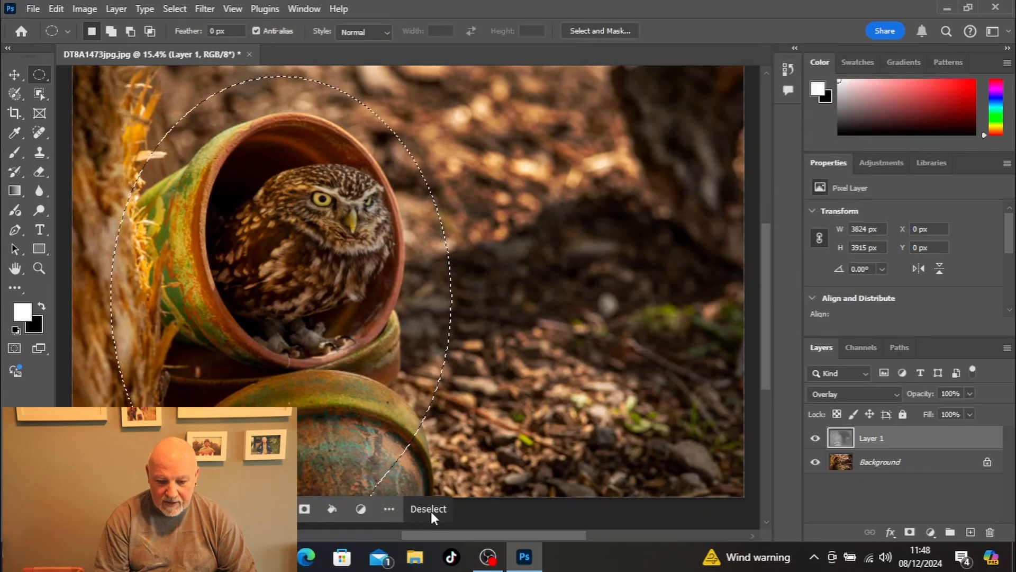
click(430, 509)
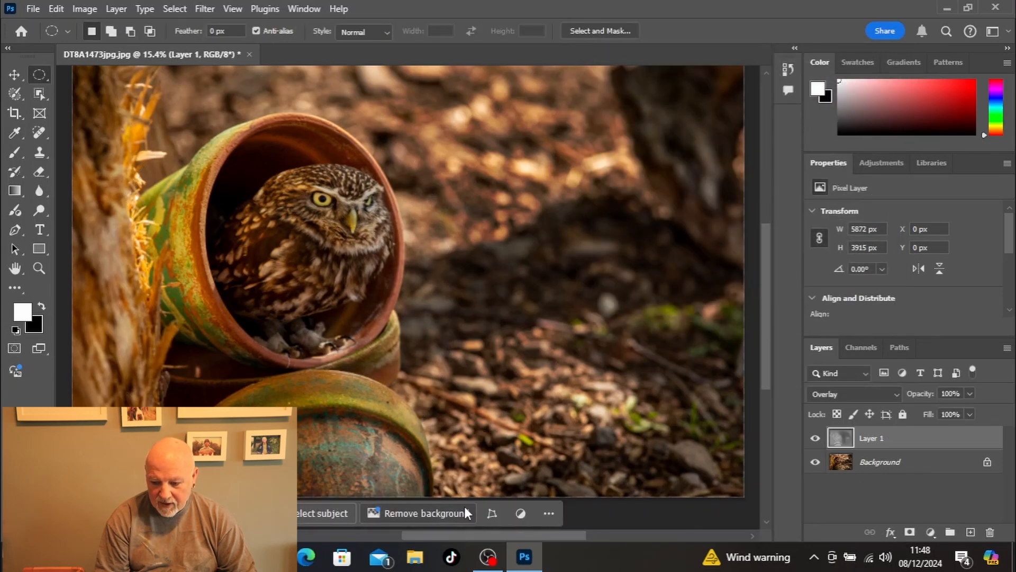
Step: Compare the photo with and without Layer 1 to judge the darkened surroundings and brightened owl area
click(815, 437)
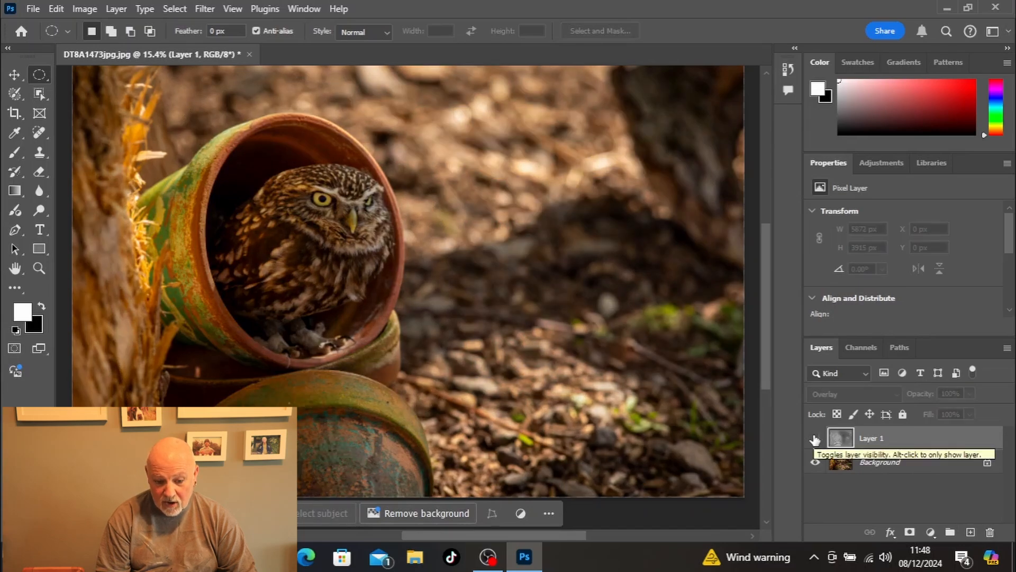
click(815, 438)
click(815, 438)
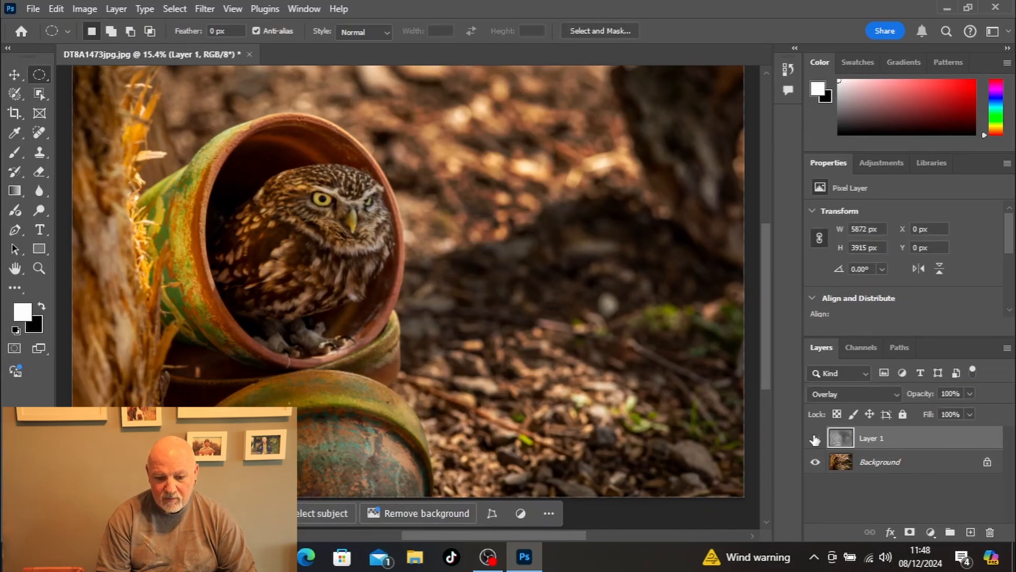
click(815, 438)
click(815, 439)
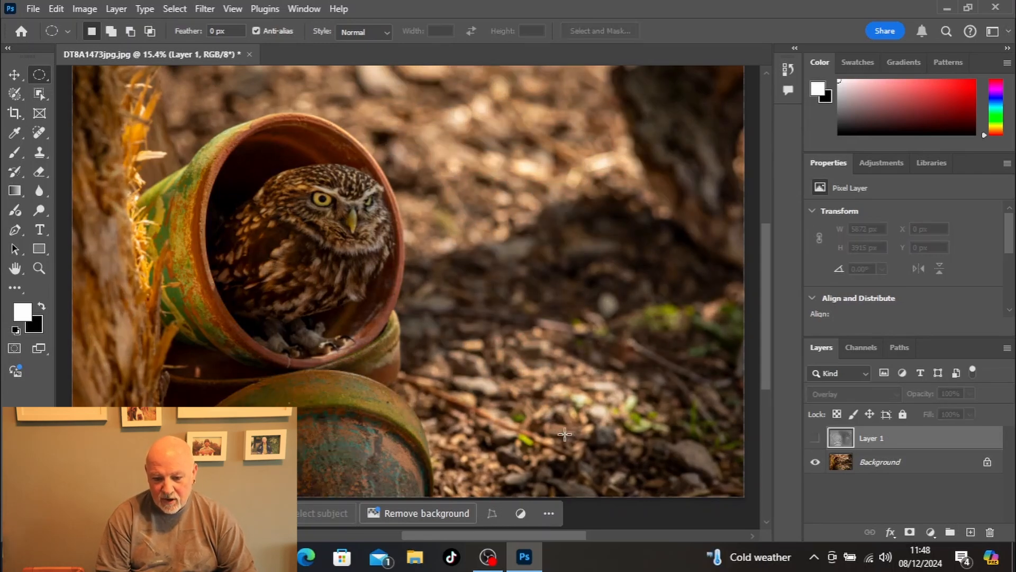
click(815, 439)
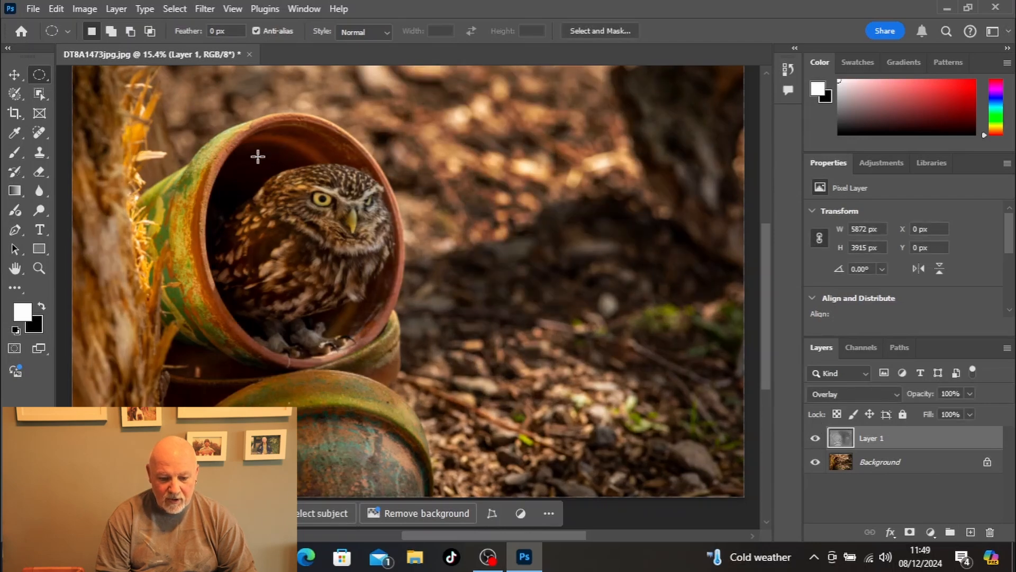